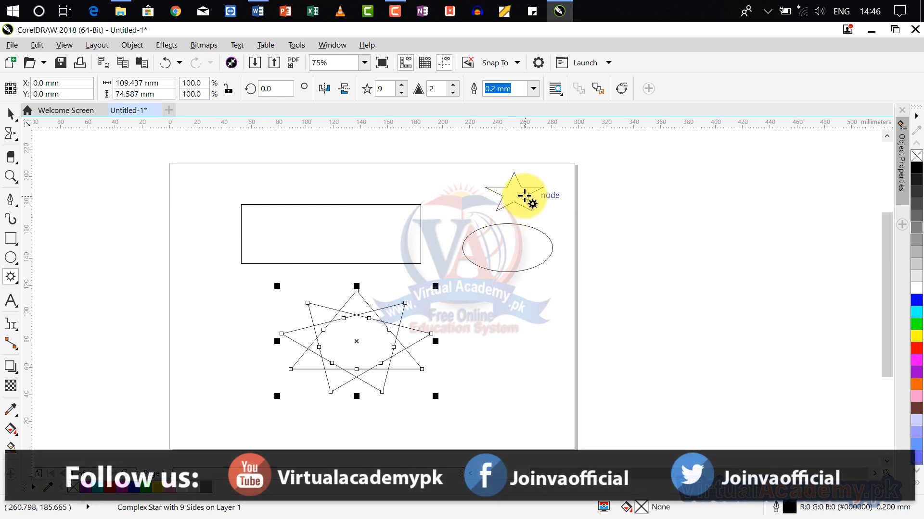
Select the five-pointed star, then magnify the rectangle's upper-left corner closely with the Zoom tool
click(11, 118)
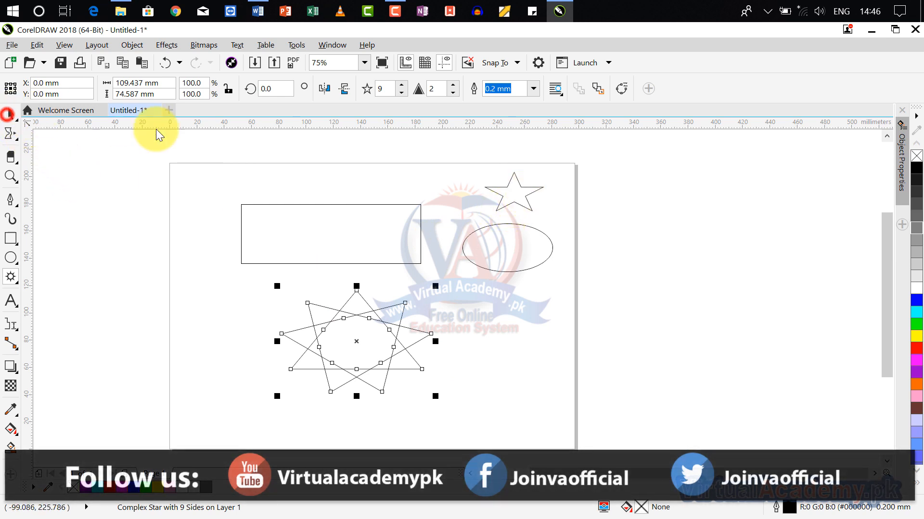
click(529, 201)
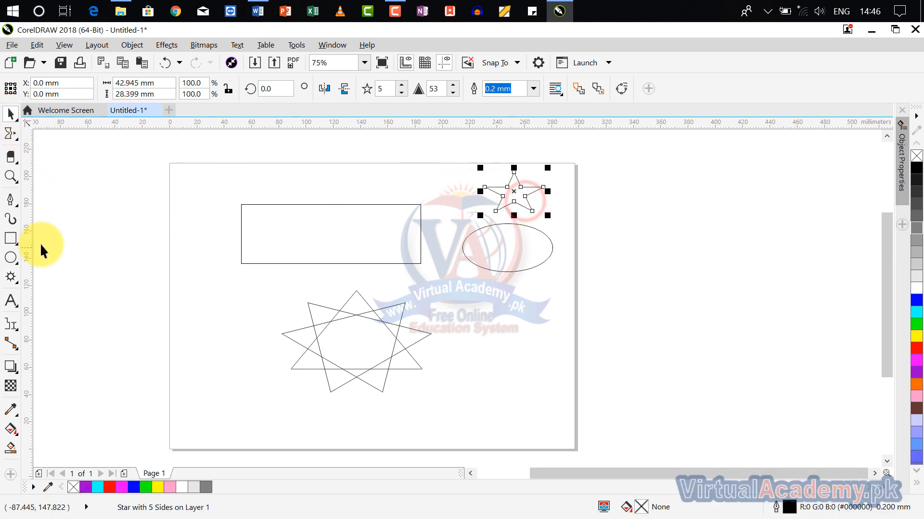
click(19, 180)
click(47, 180)
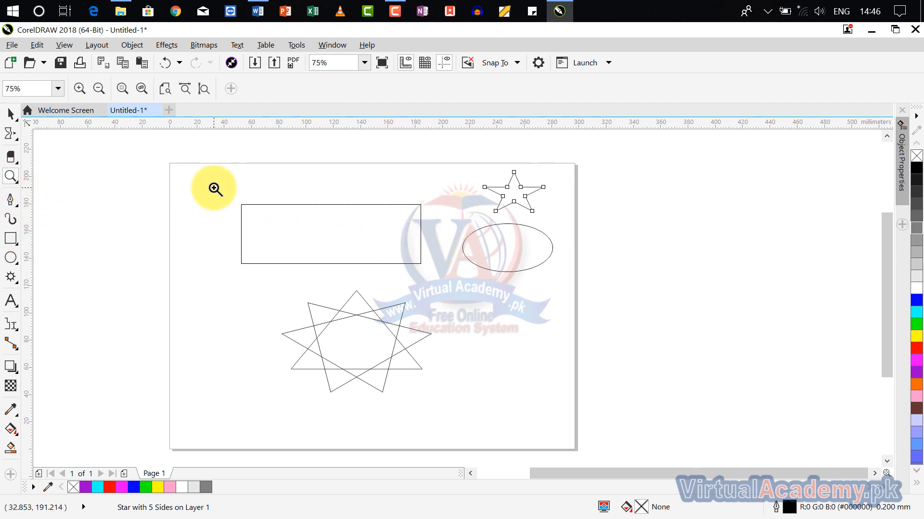
drag(212, 187, 282, 238)
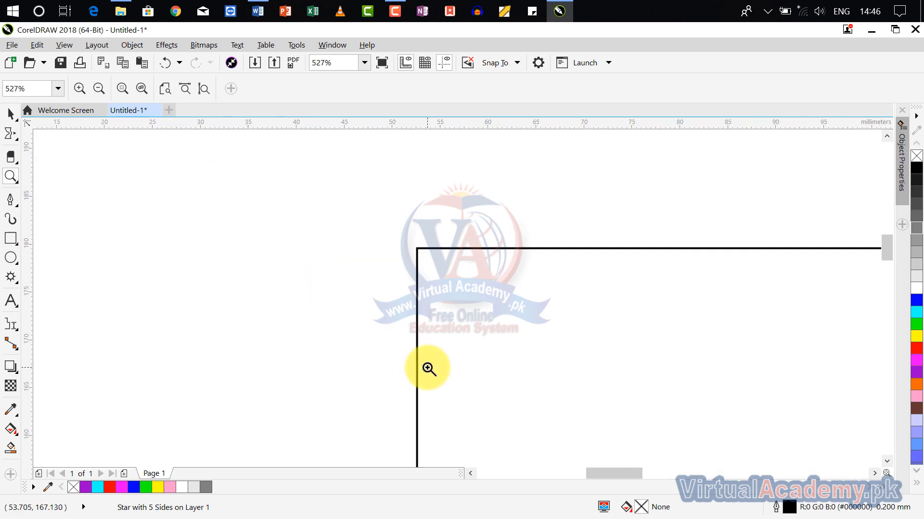
drag(581, 240, 349, 366)
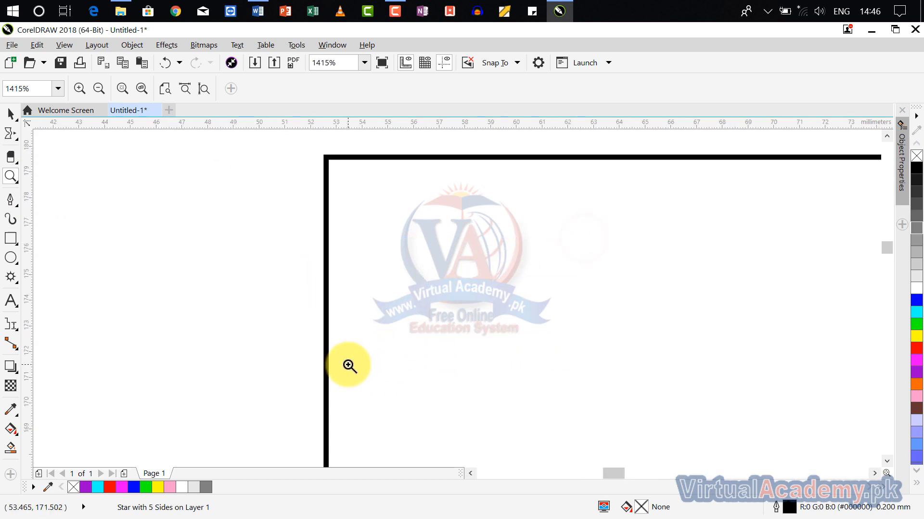
drag(314, 147, 378, 207)
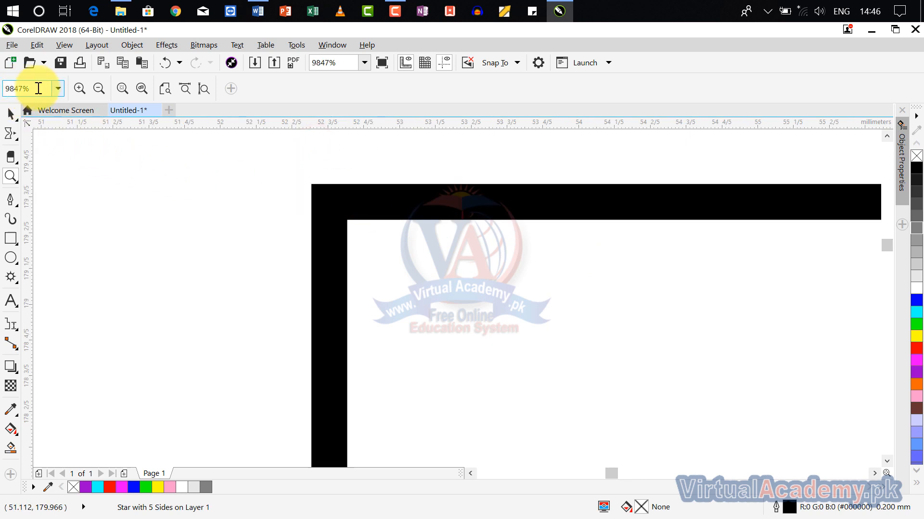
Apply the zoom levels To Fit, To Selected, To Width and To Height one after another
click(58, 89)
click(31, 103)
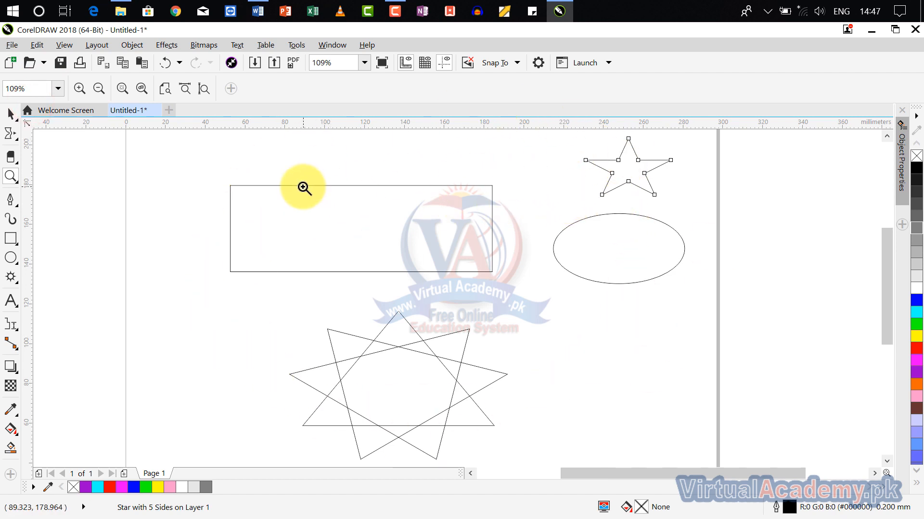
click(57, 88)
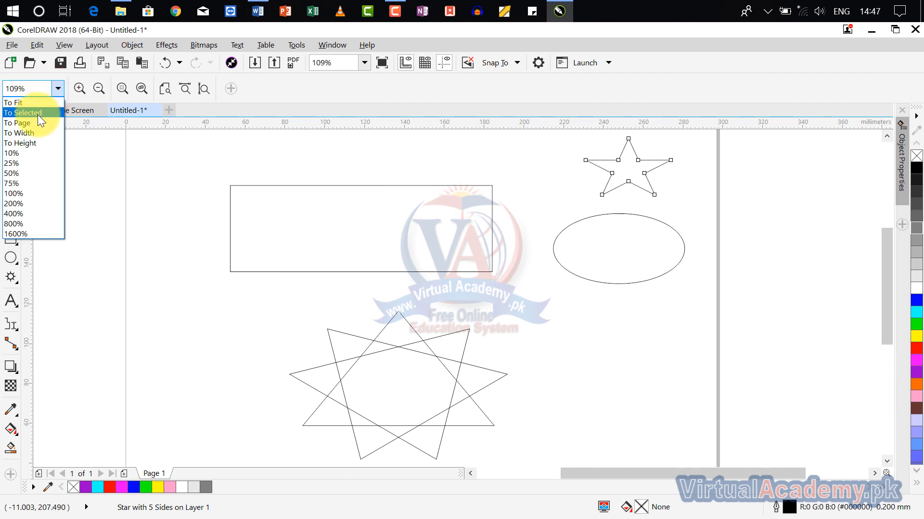
click(38, 116)
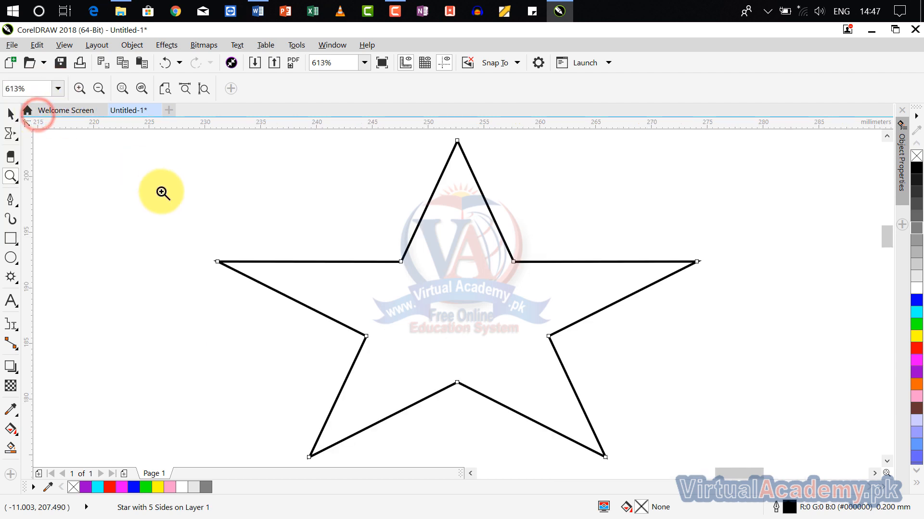
click(57, 89)
click(33, 133)
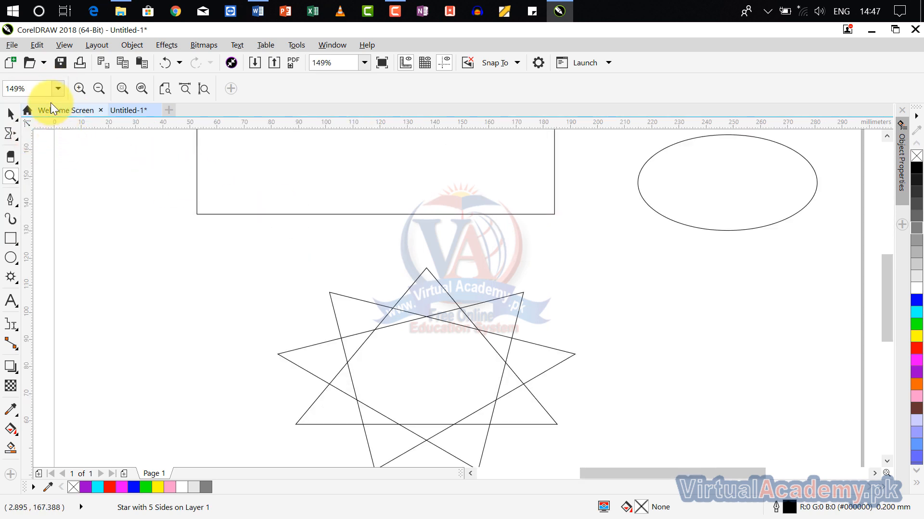
click(59, 86)
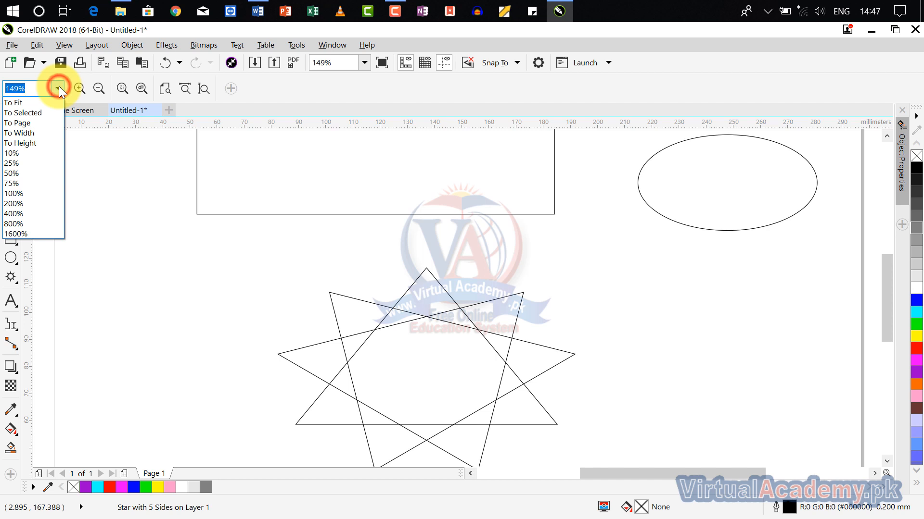
click(36, 143)
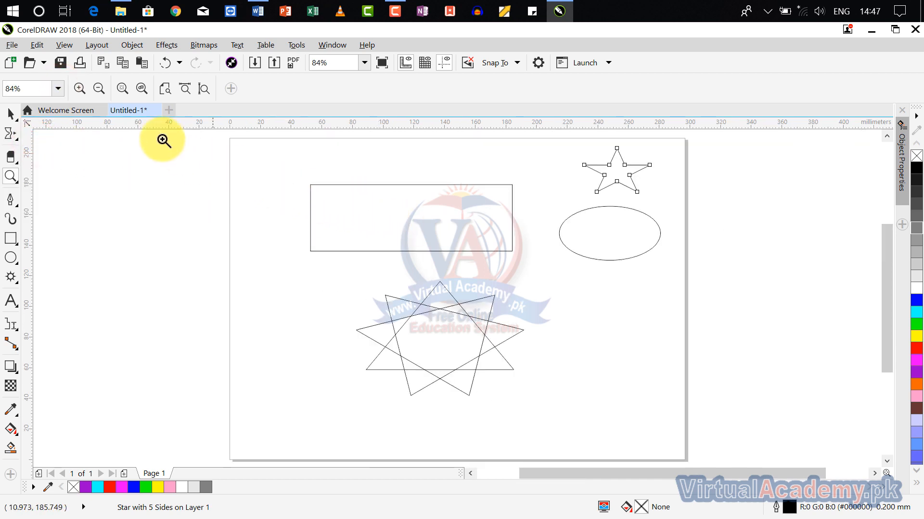
Zoom in on the drawing three levels, then zoom back out three levels
click(79, 88)
click(79, 89)
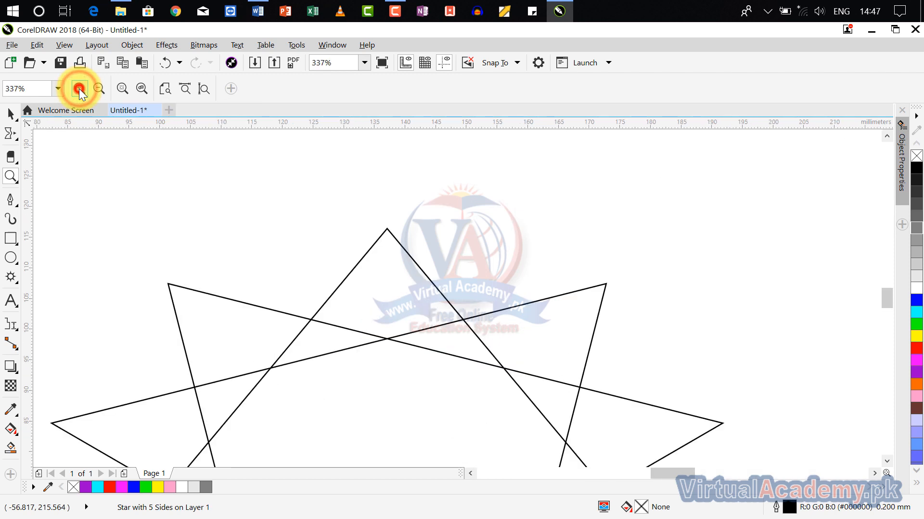
click(79, 88)
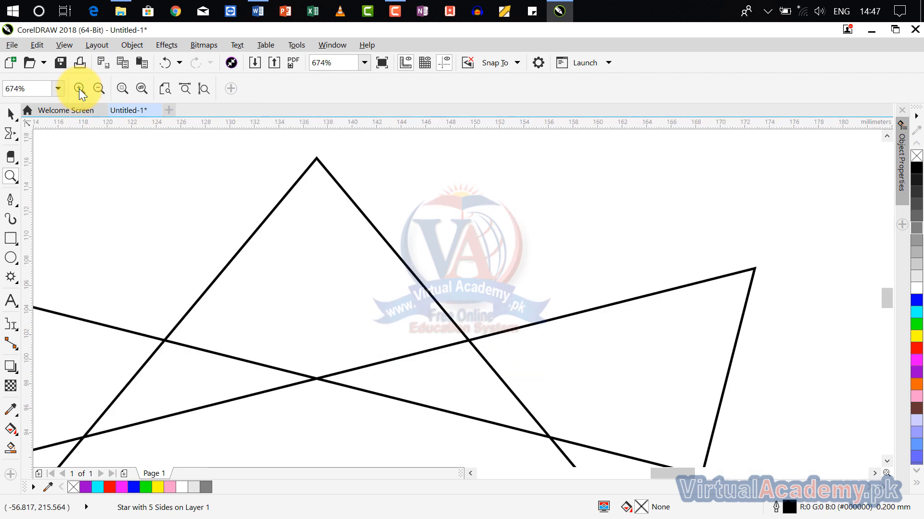
click(99, 92)
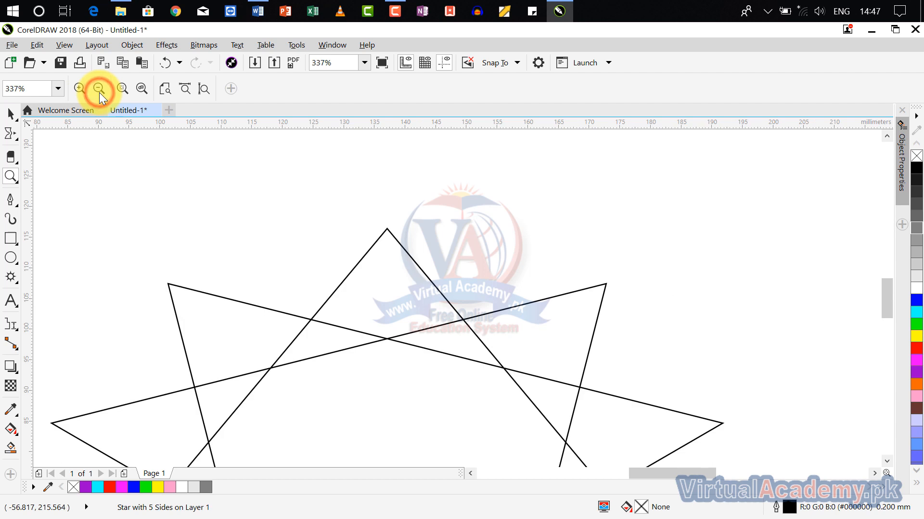
click(99, 92)
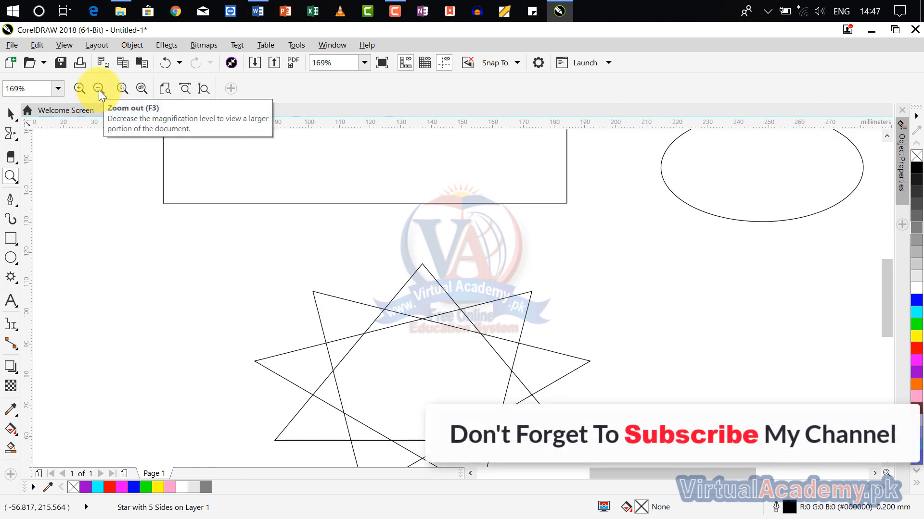
click(99, 90)
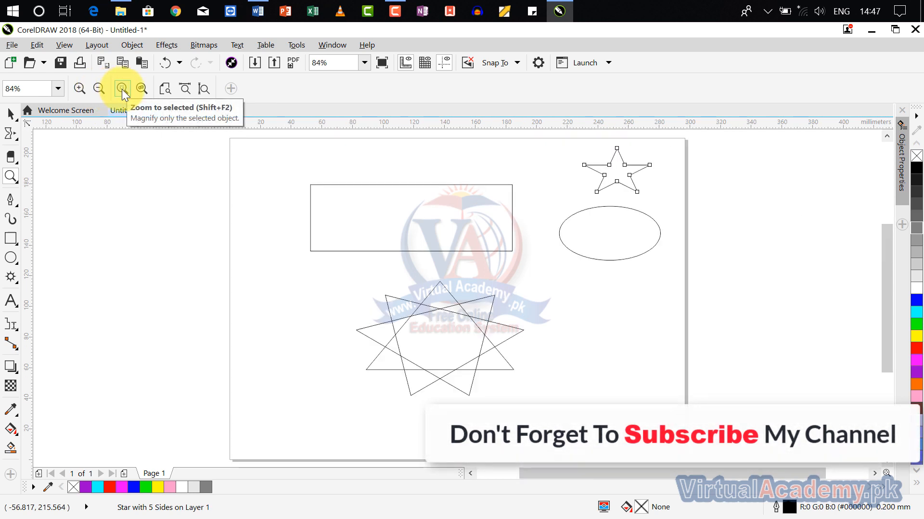
Fit the view in turn to the selected star, all objects, the page, the page width and the page height
click(122, 89)
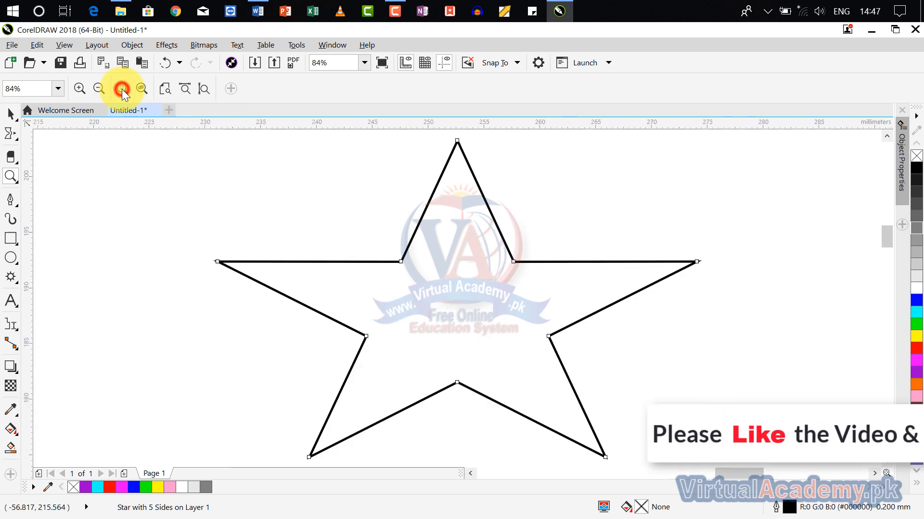
click(150, 88)
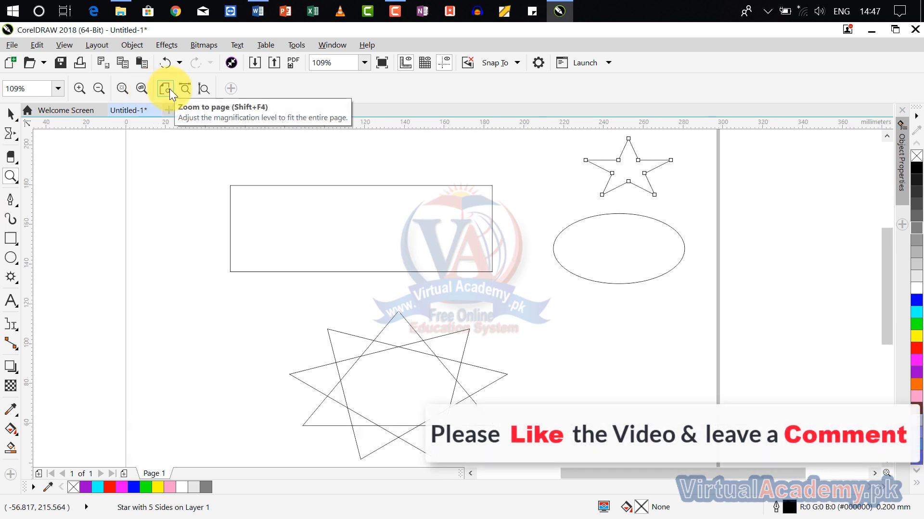
click(166, 88)
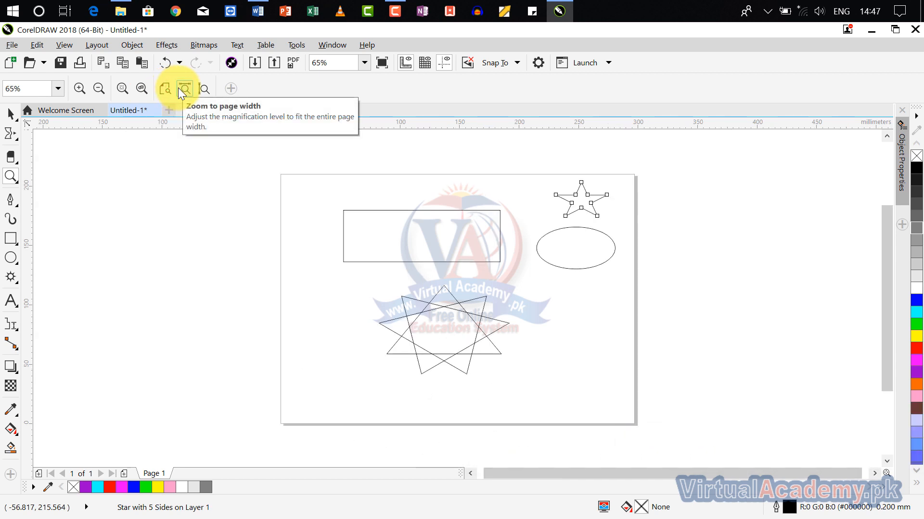
click(179, 90)
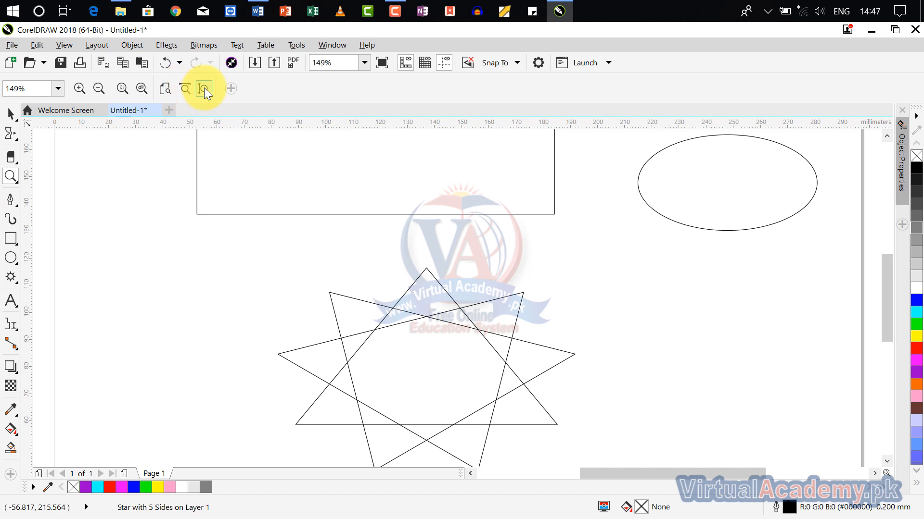
click(204, 89)
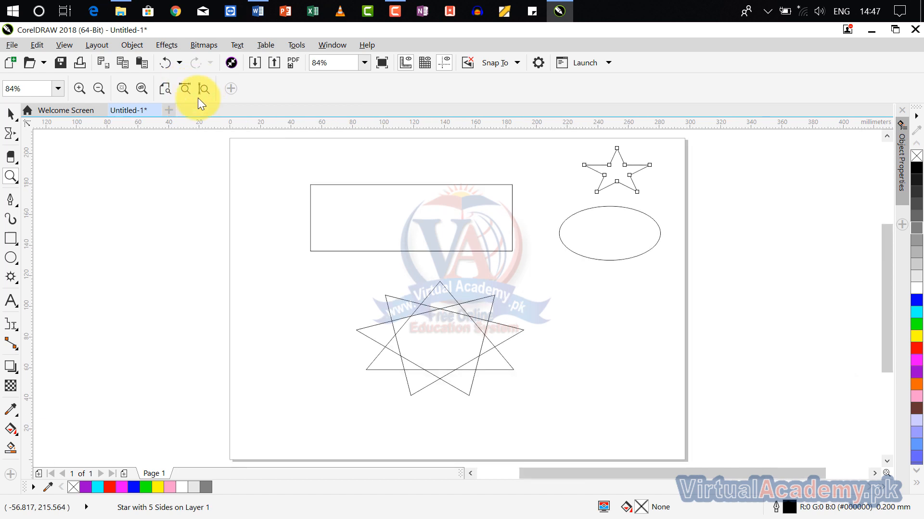
Shift the view of the page with the Pan tool
click(11, 177)
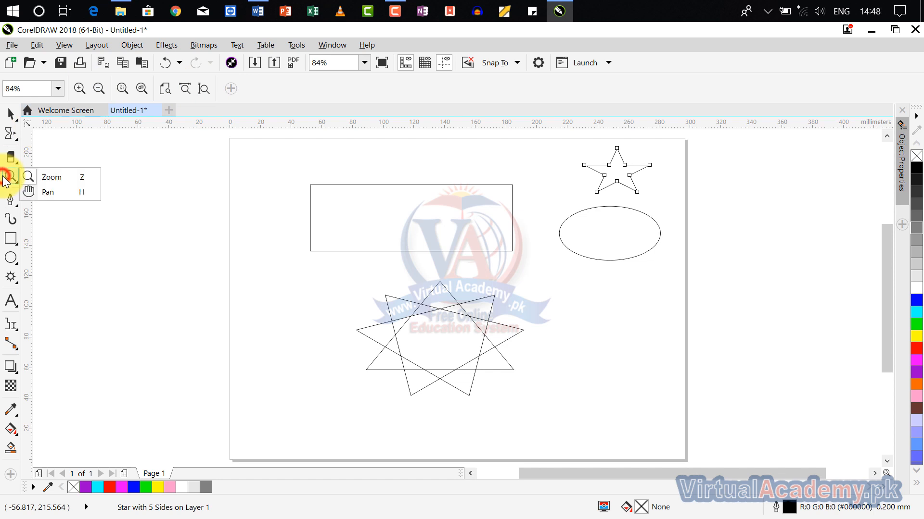
click(47, 194)
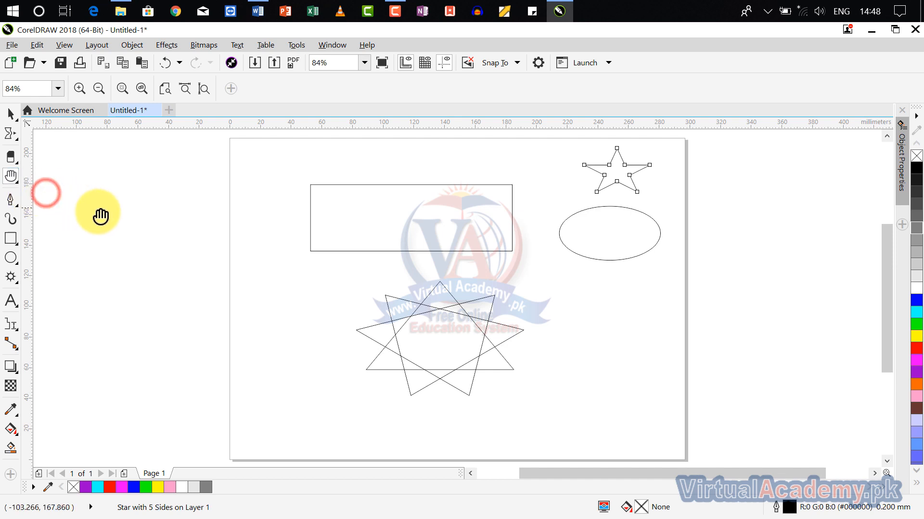
drag(236, 215, 215, 256)
drag(378, 237, 319, 219)
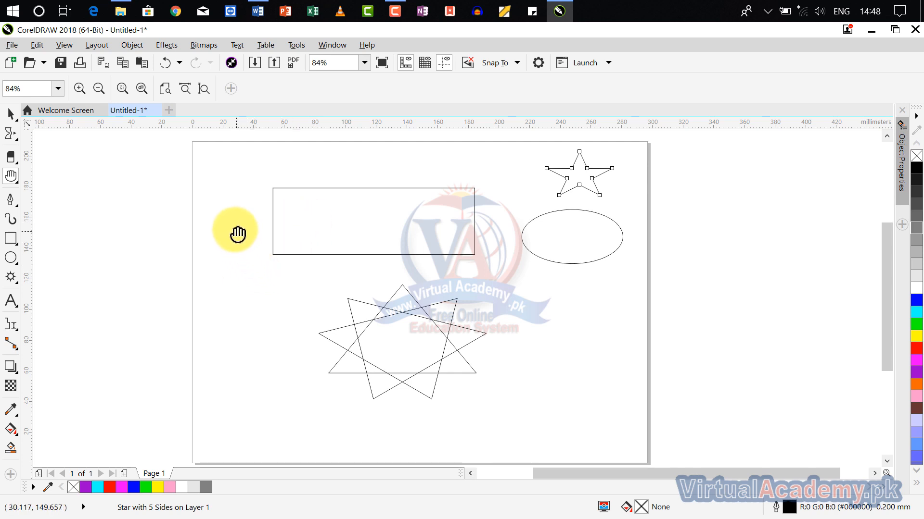
With the Pan tool active, zoom out and in around the rectangle, ending at 300%
click(235, 229)
scroll(234, 229, down, 2)
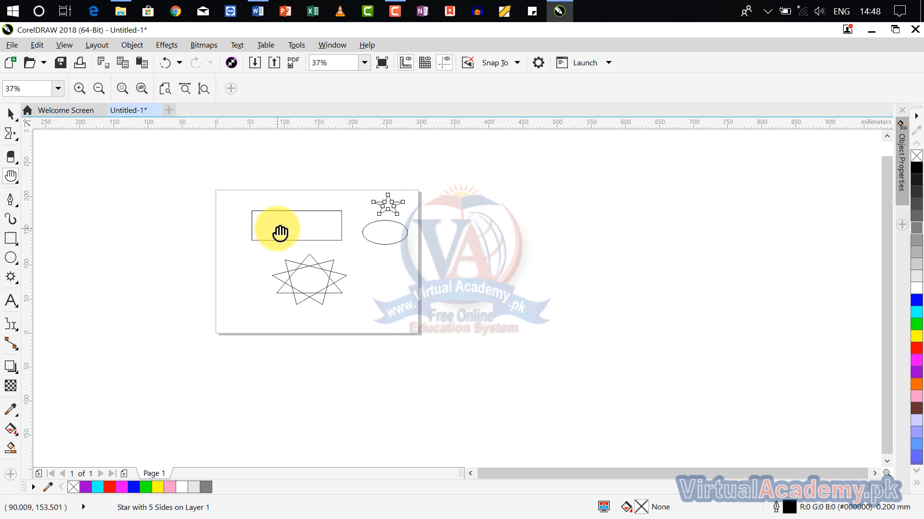
scroll(280, 233, up, 8)
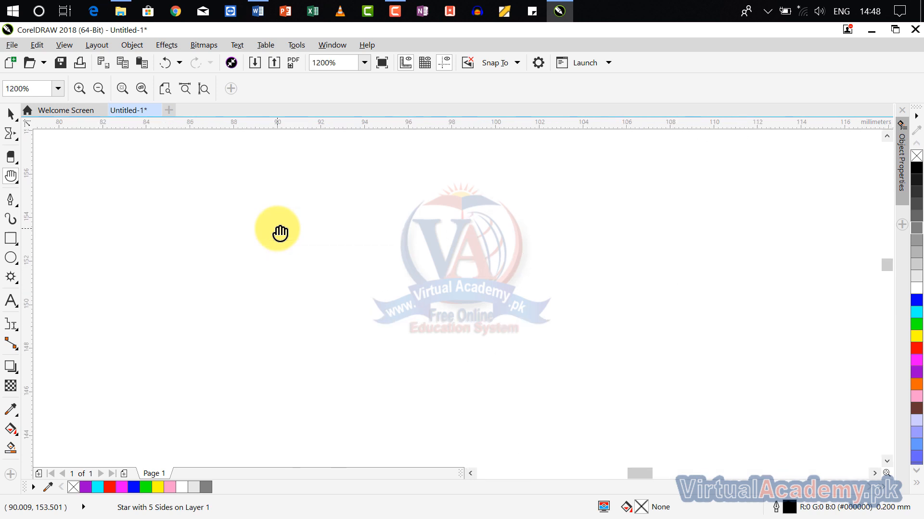
scroll(278, 231, down, 3)
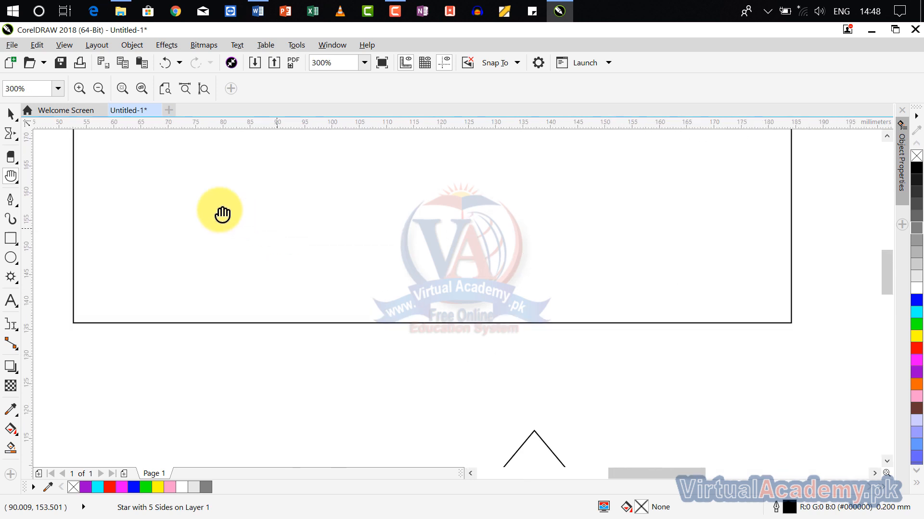
Switch to the Pick tool, zoom out to 75% and pan the page sideways
click(17, 115)
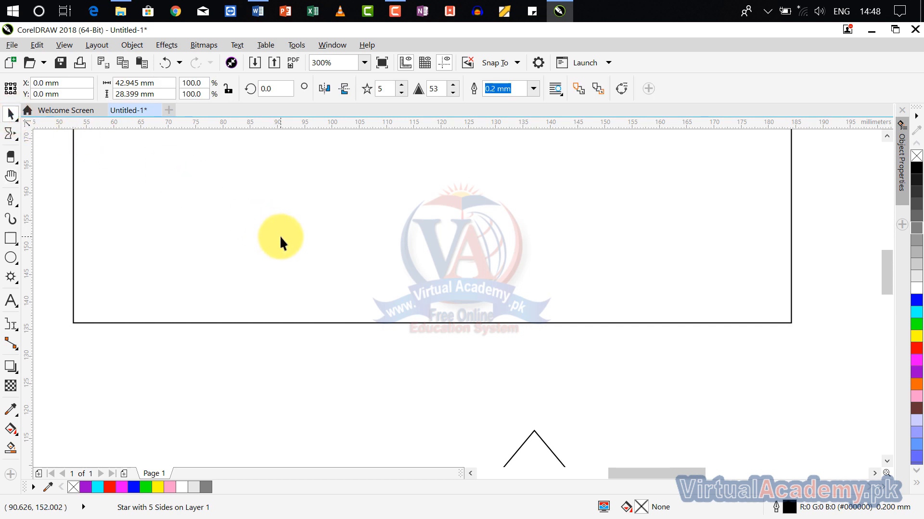
scroll(281, 239, down, 2)
drag(295, 244, 302, 249)
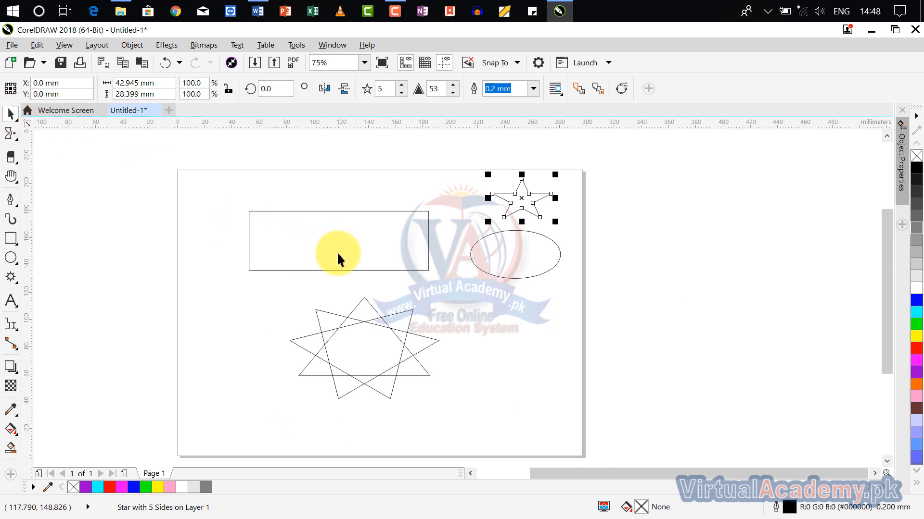
drag(337, 252, 422, 249)
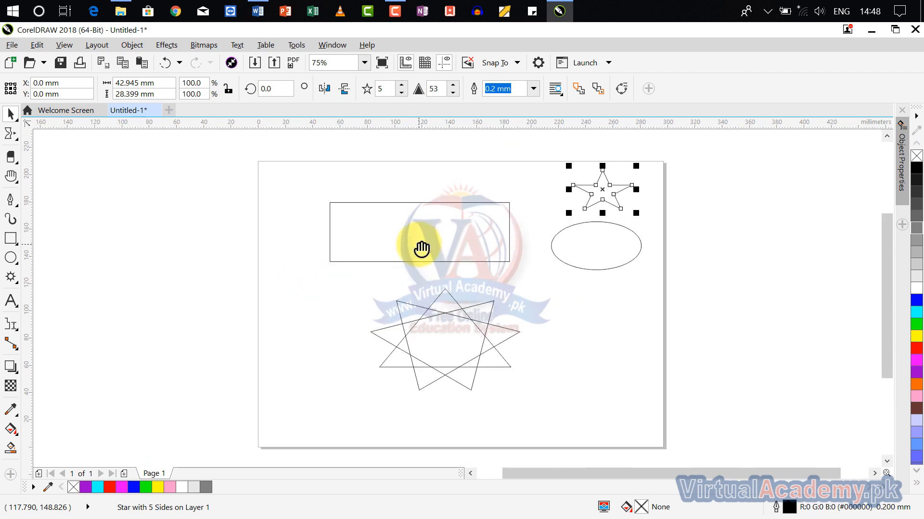
Zoom repeatedly in and out around the rectangle with the Pick tool active, ending at 75%
scroll(418, 244, up, 1)
scroll(418, 243, down, 2)
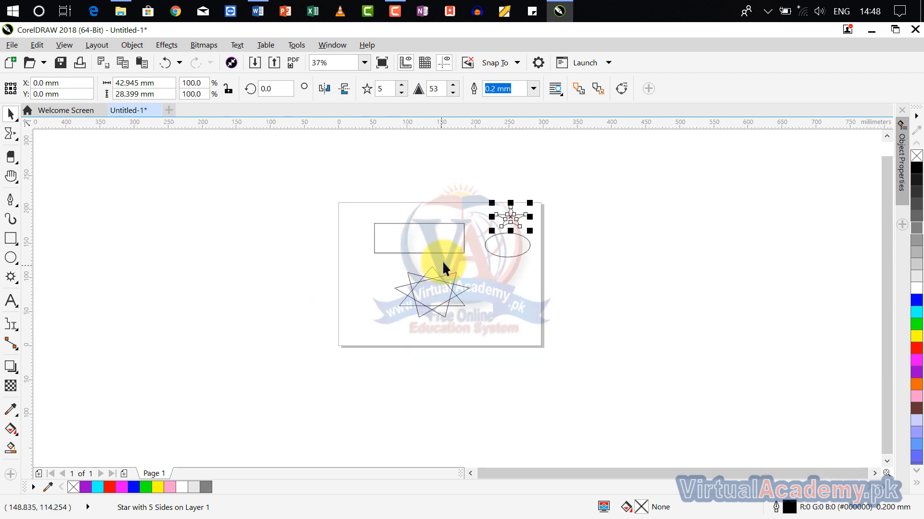
scroll(454, 243, up, 3)
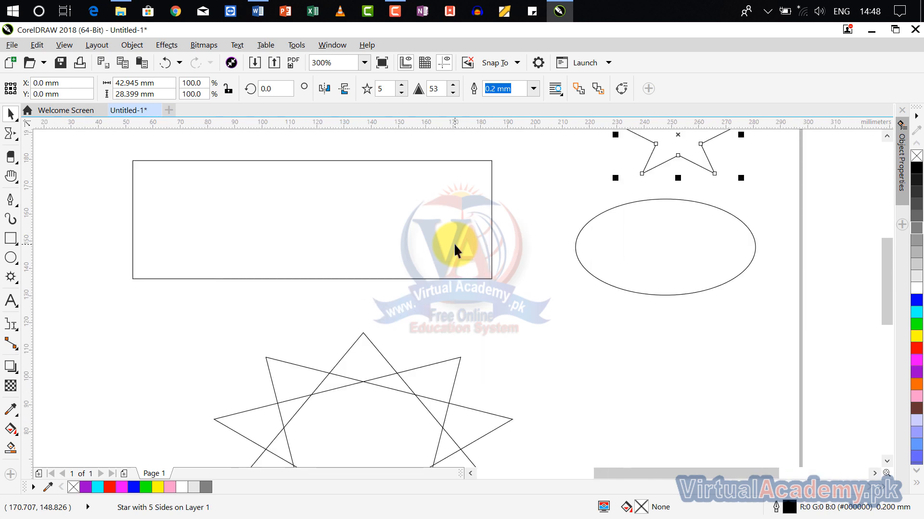
scroll(454, 243, down, 3)
scroll(455, 241, up, 3)
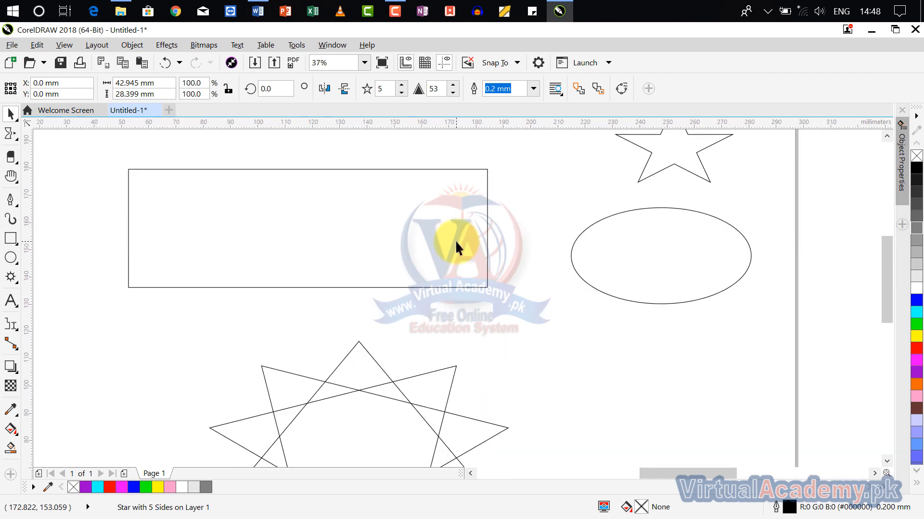
scroll(455, 240, down, 2)
scroll(455, 241, up, 2)
scroll(455, 241, down, 3)
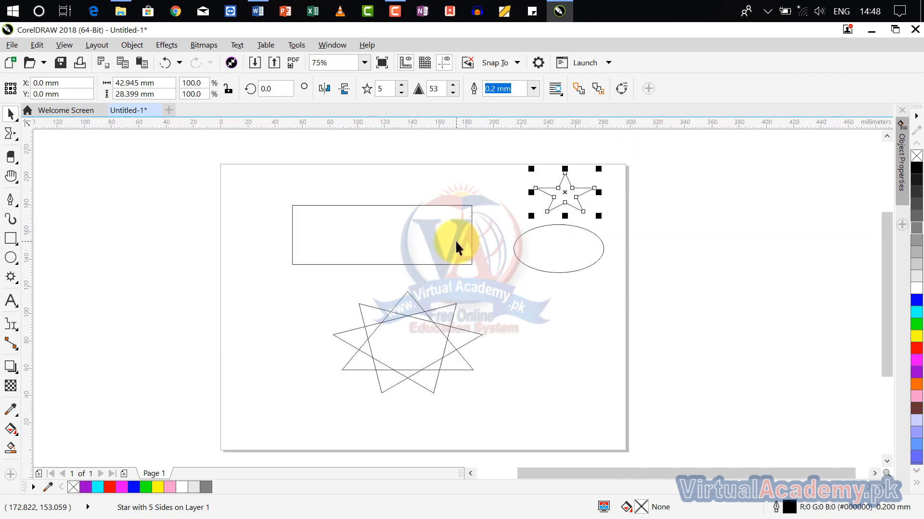
Zoom in and out around the five-pointed star with the Pick tool active, ending at 75%
scroll(573, 197, up, 4)
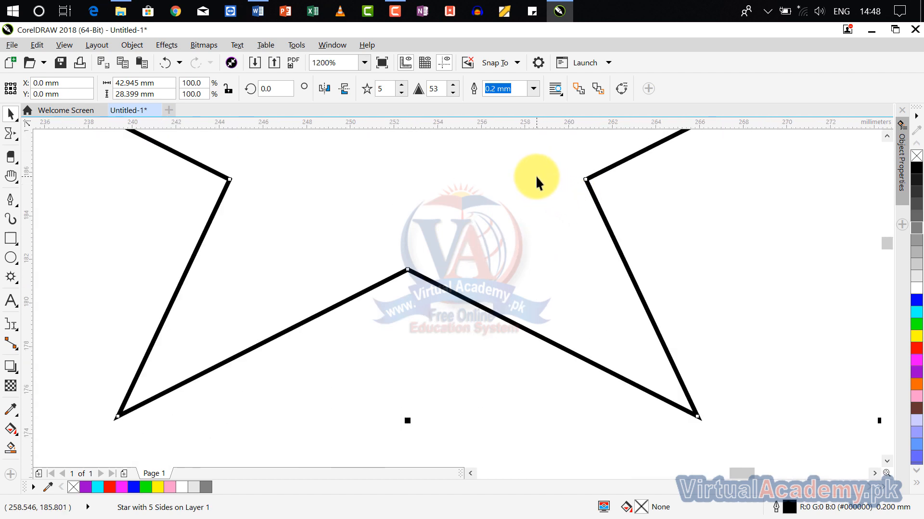
drag(535, 176, 521, 402)
scroll(507, 351, down, 2)
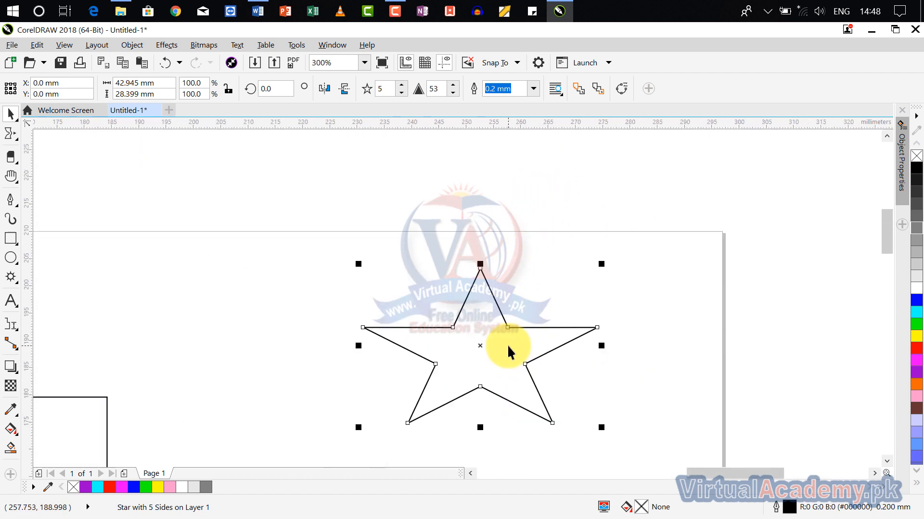
drag(508, 353, 471, 285)
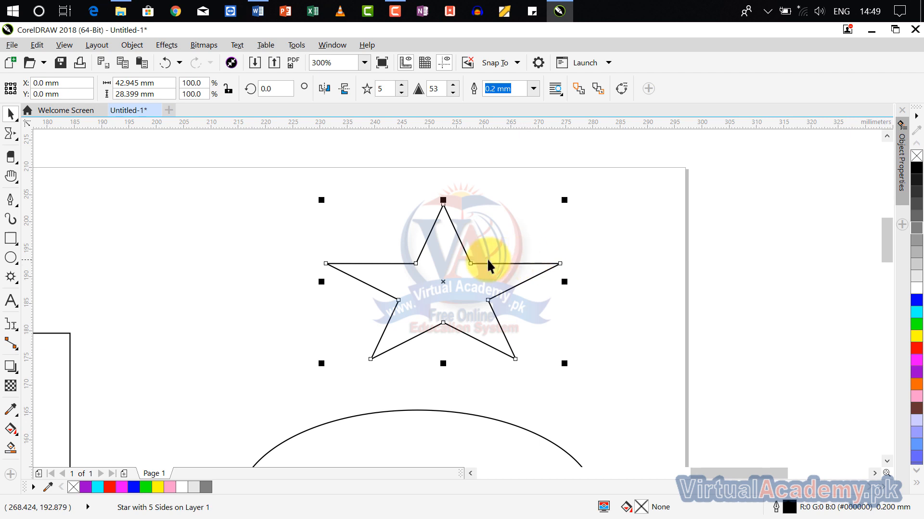
drag(462, 273, 433, 503)
scroll(486, 270, up, 2)
scroll(353, 243, up, 2)
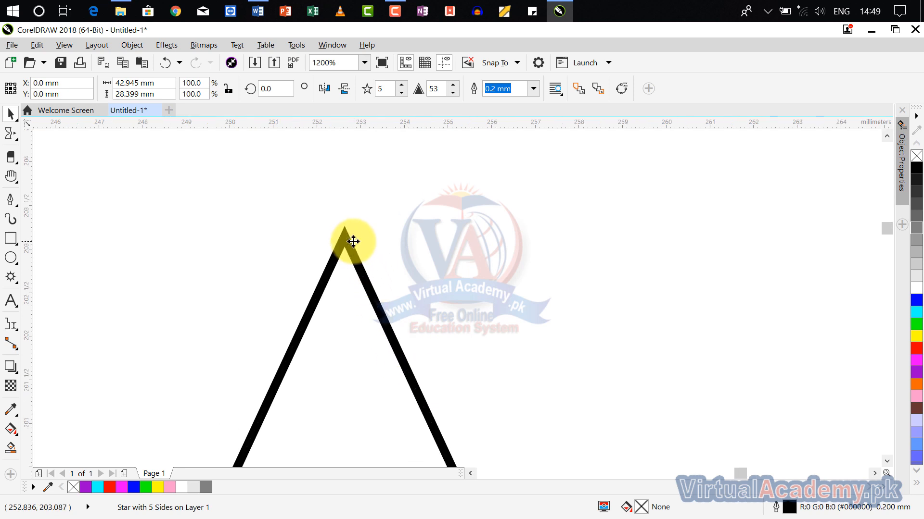
scroll(353, 243, down, 5)
scroll(359, 246, down, 6)
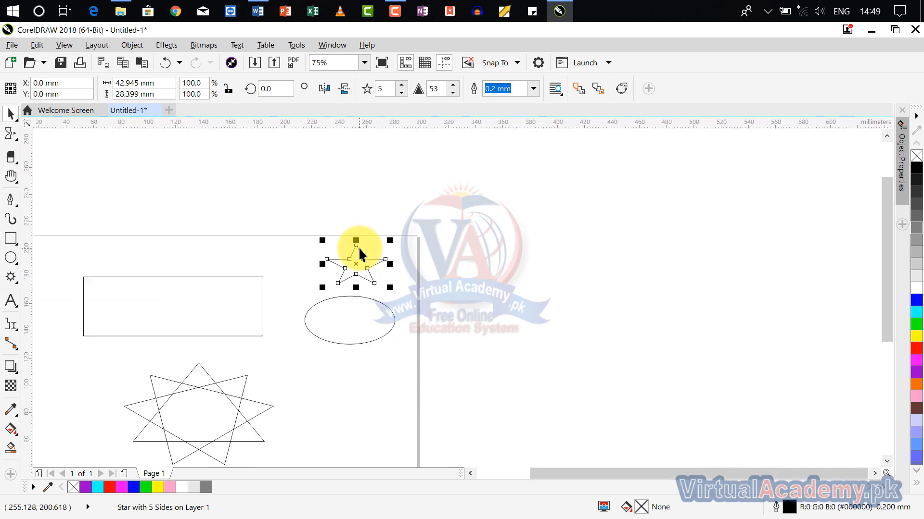
Select all four shapes on the page and delete them
drag(412, 239, 270, 324)
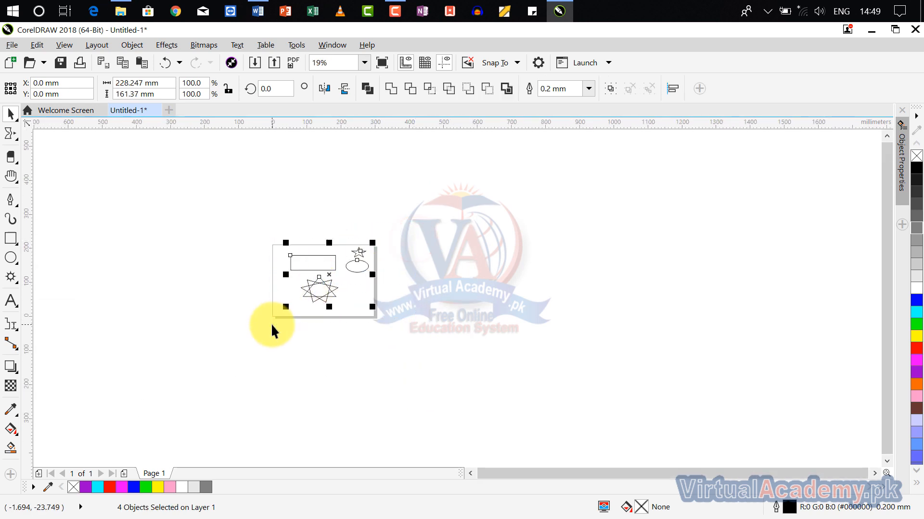
key(Delete)
scroll(318, 276, up, 2)
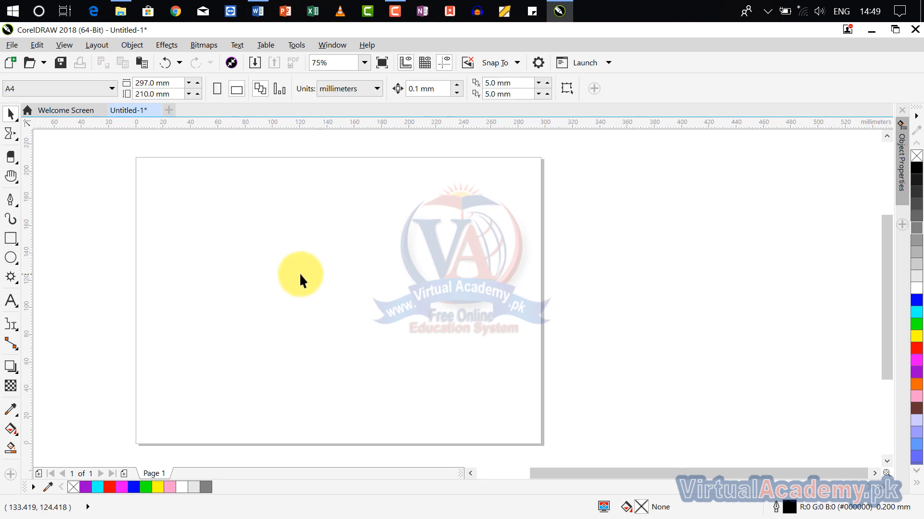
Draw a rectangle about 172 by 69 mm on the page and move a duplicate of it across the page's right edge
click(7, 242)
click(44, 241)
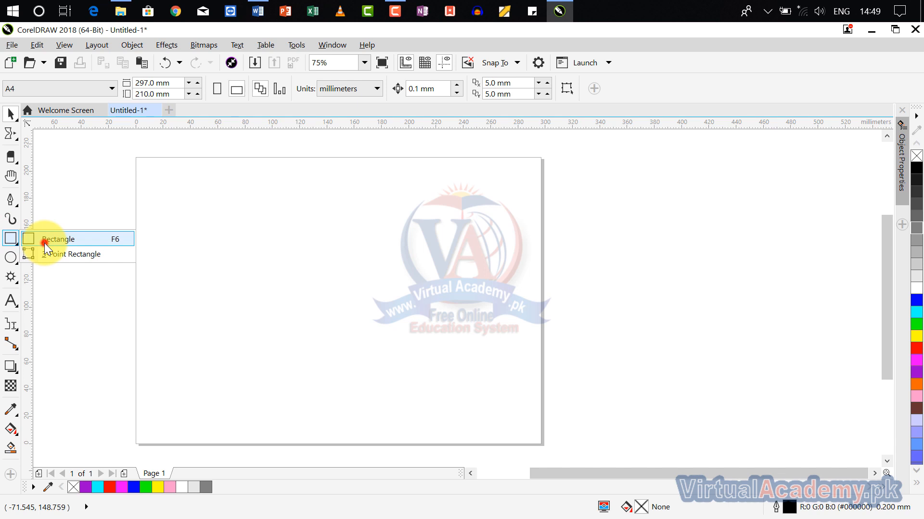
mouse_move(223, 252)
mouse_down()
mouse_move(460, 334)
mouse_move(458, 345)
mouse_up()
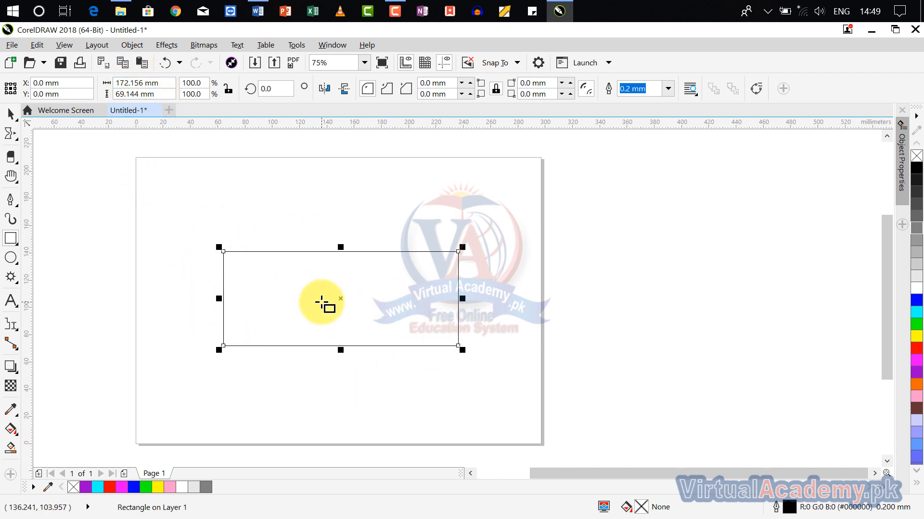
key(ctrl+d)
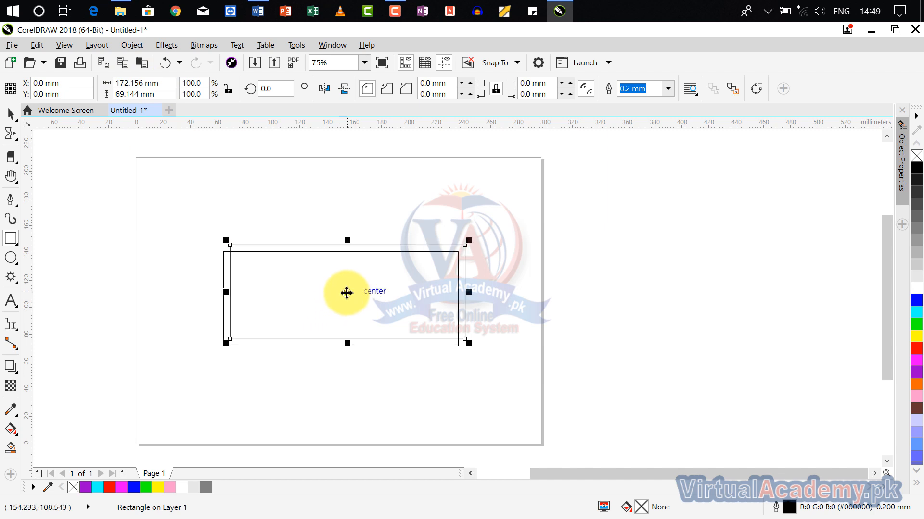
drag(347, 291, 624, 251)
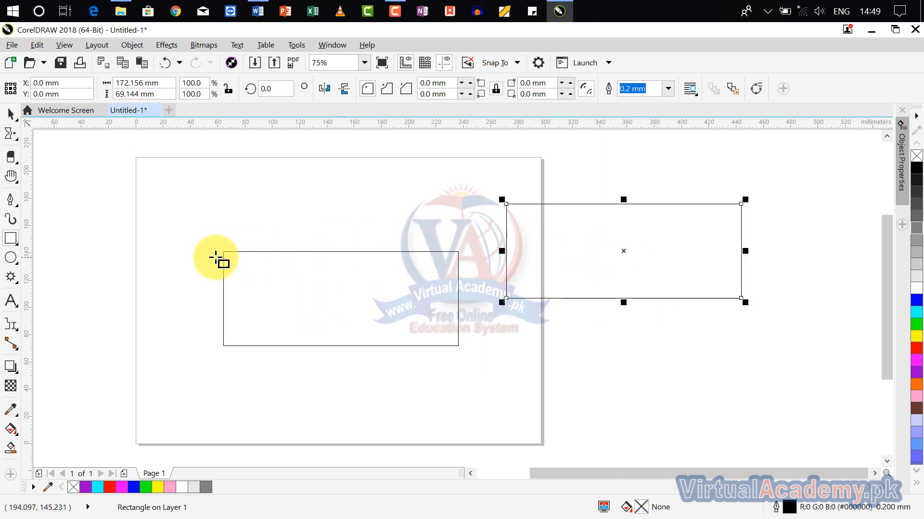
Draw a rectangle about 23 by 69 mm against the front rectangle's left edge and skew its outer side upward as a side face
scroll(216, 258, up, 2)
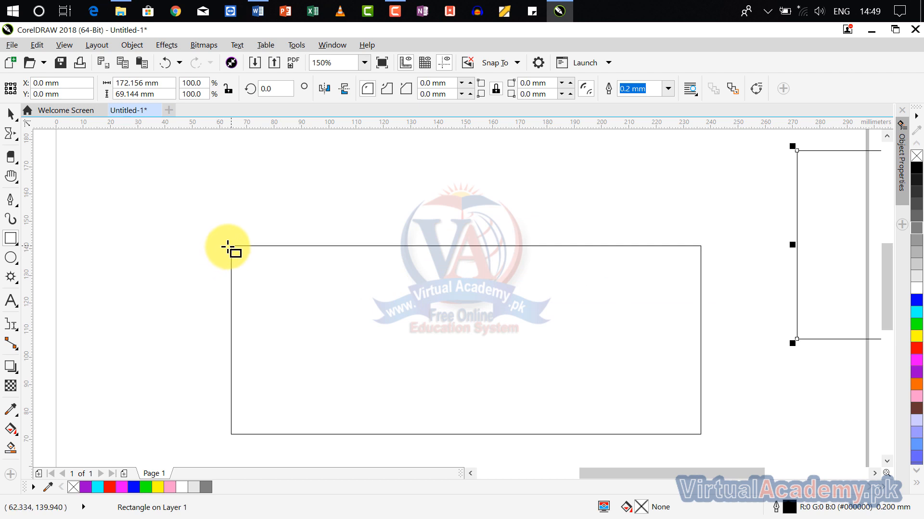
mouse_move(230, 245)
mouse_down()
mouse_move(233, 429)
mouse_move(166, 434)
mouse_up()
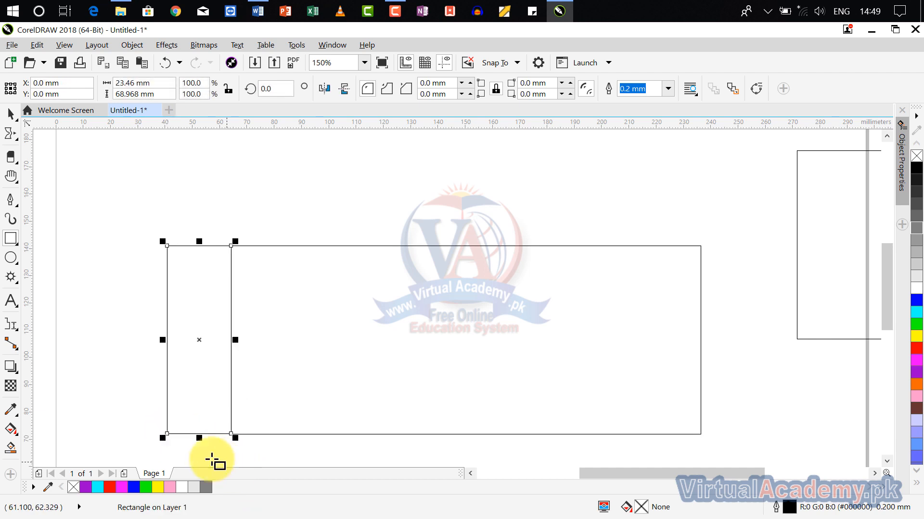
click(198, 340)
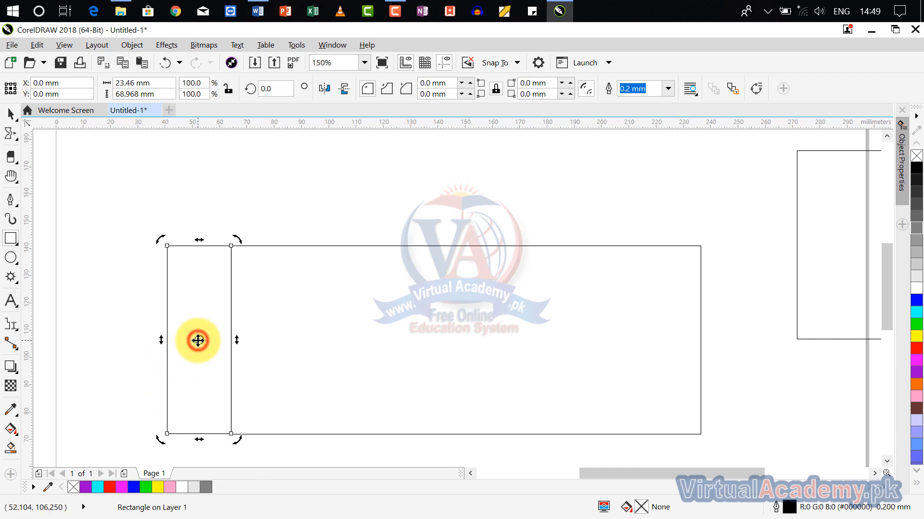
drag(161, 342, 231, 210)
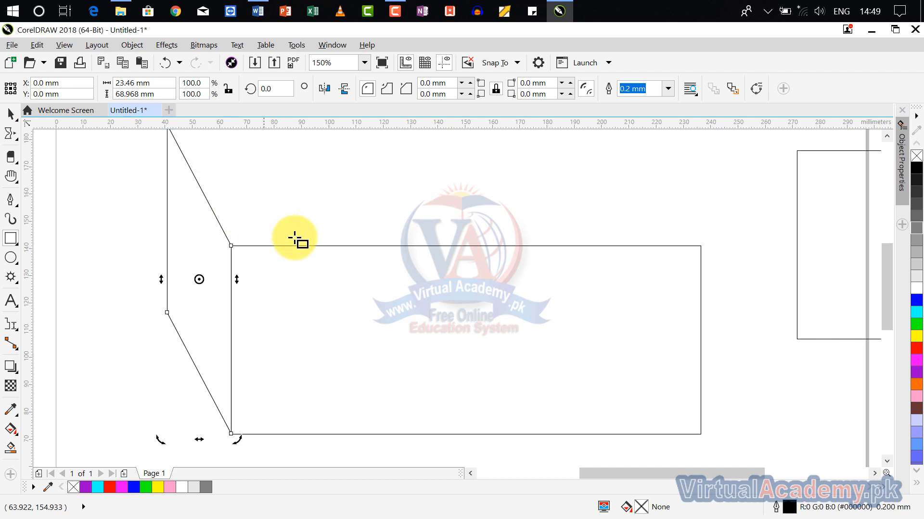
Duplicate the skewed side face and move the copy to the front rectangle's right edge
scroll(295, 239, down, 2)
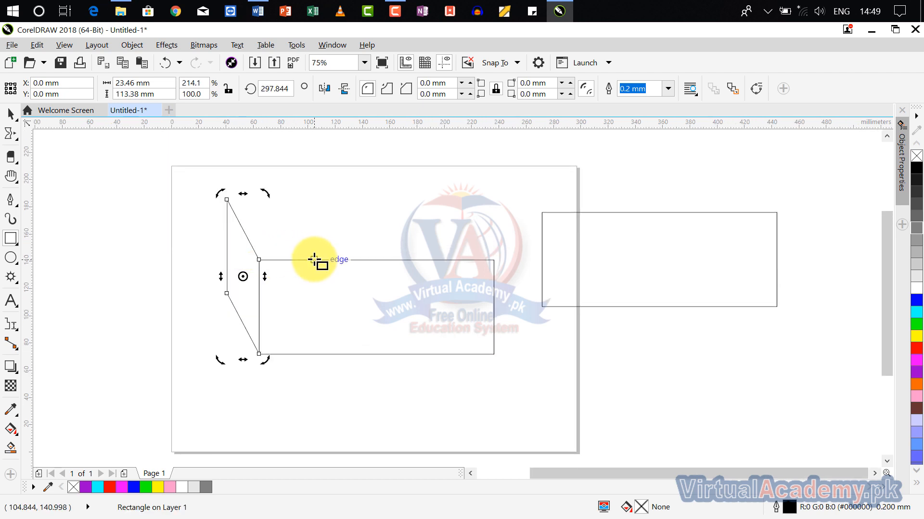
key(ctrl+d)
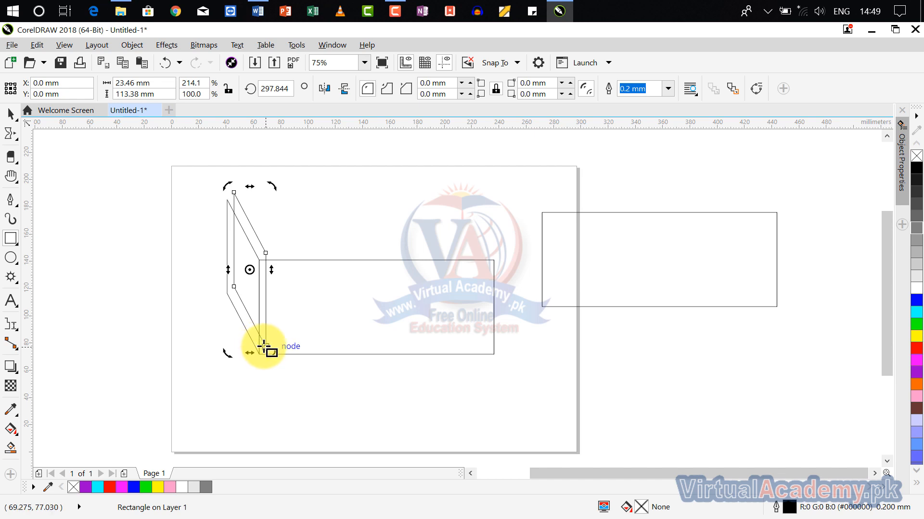
drag(247, 271, 483, 269)
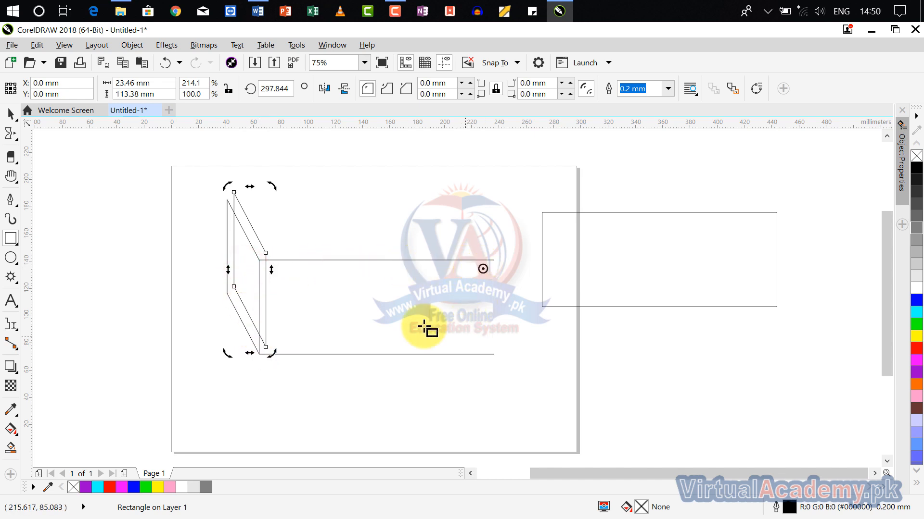
click(317, 202)
click(8, 115)
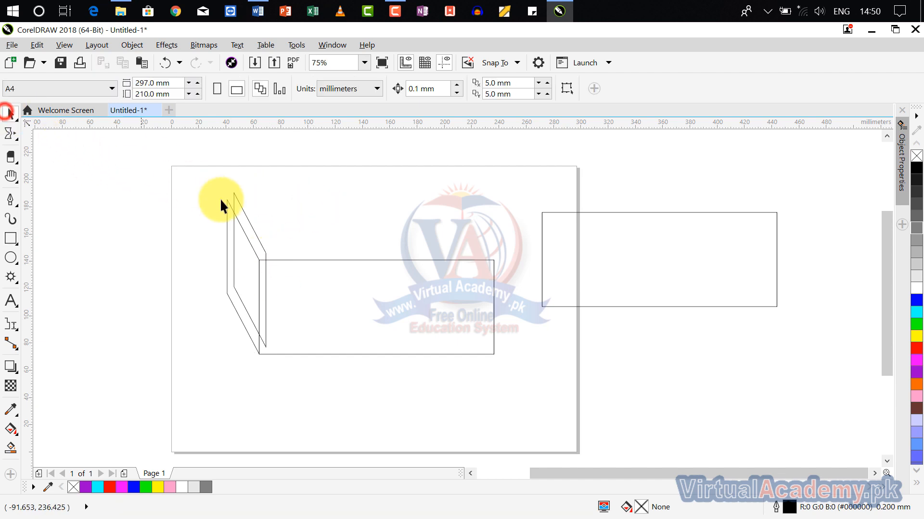
click(248, 222)
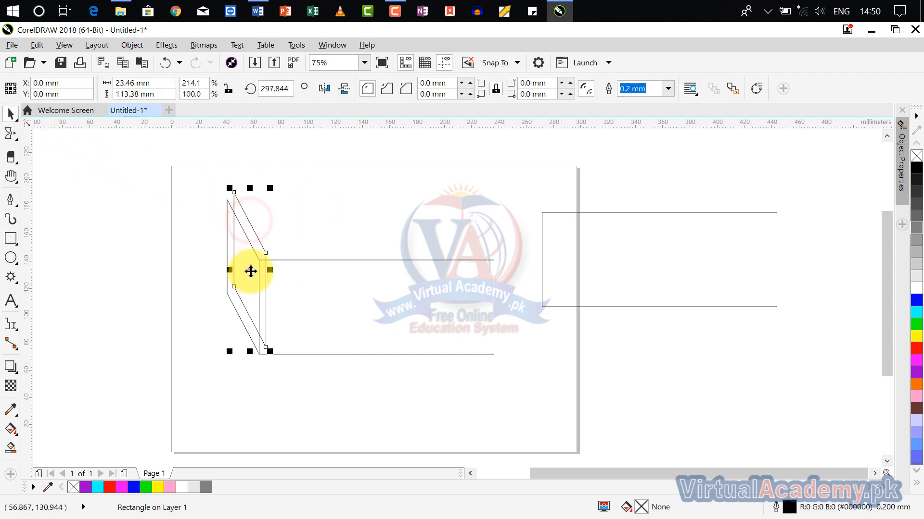
drag(250, 271, 478, 278)
click(553, 300)
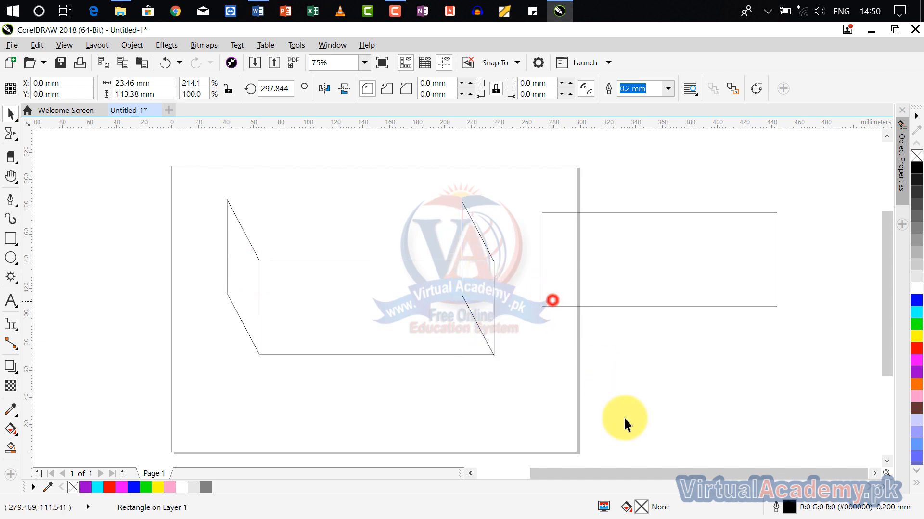
Align the right side face's lower corner exactly with the front rectangle's lower-right corner
scroll(496, 362, up, 6)
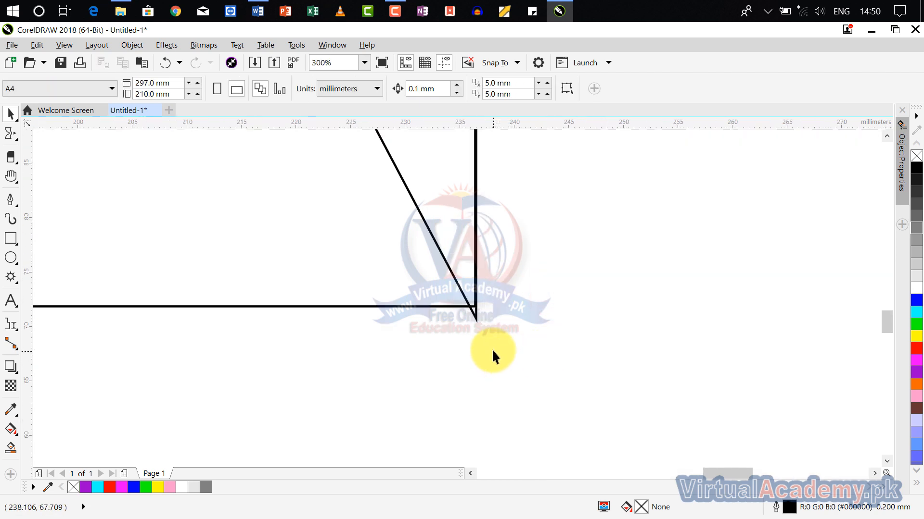
click(458, 284)
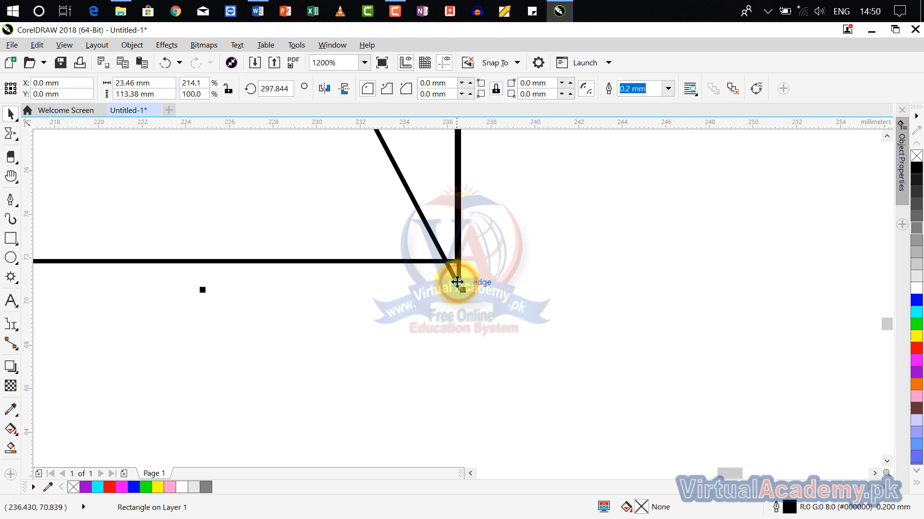
drag(458, 276, 460, 239)
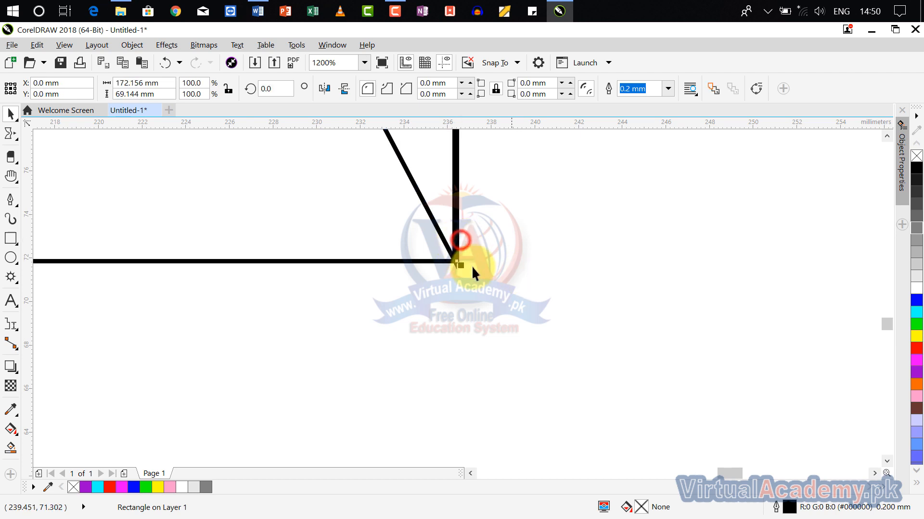
click(468, 312)
Move the spare rectangle onto the rear corners of both side faces to complete the box
scroll(466, 313, down, 6)
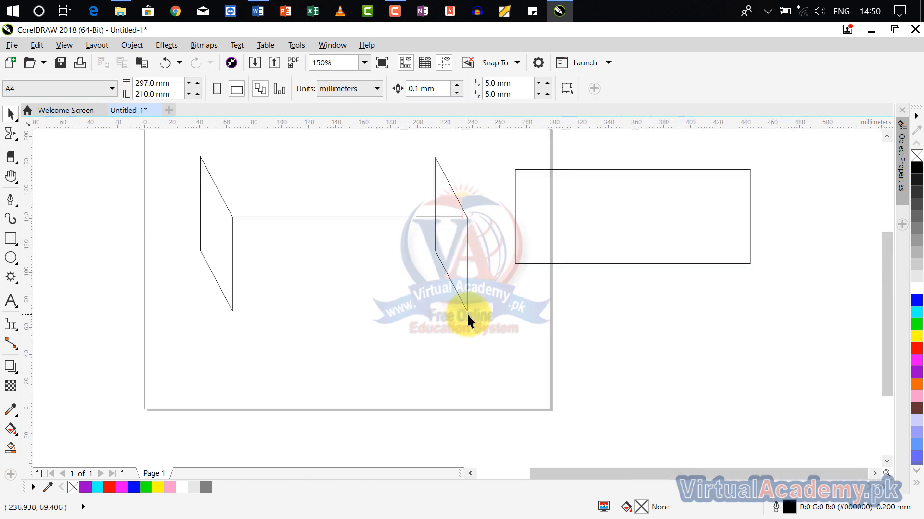
click(516, 289)
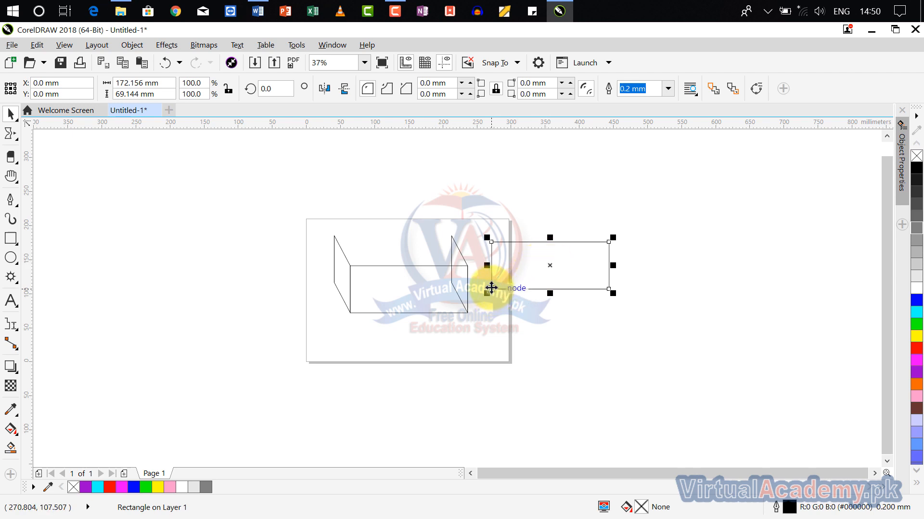
drag(491, 288, 334, 284)
click(505, 263)
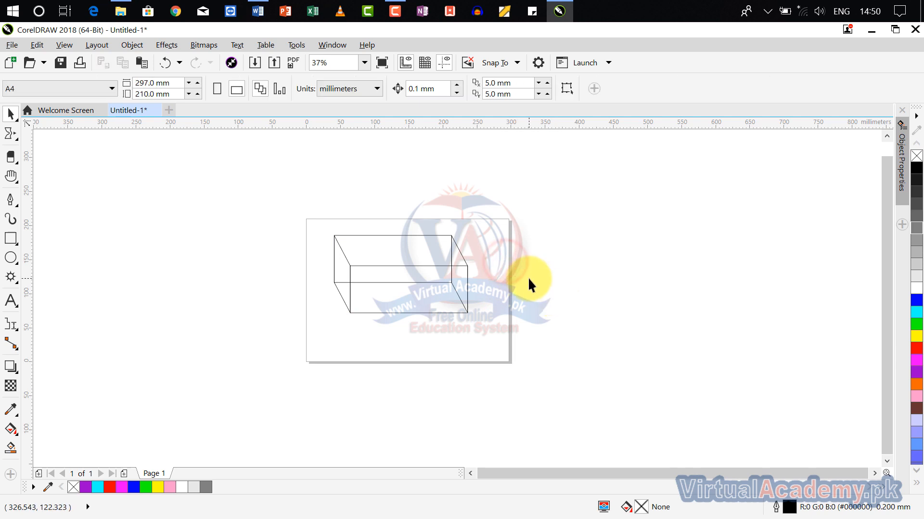
Group the four rectangles of the box and move the group off the page to the right
drag(474, 217, 256, 362)
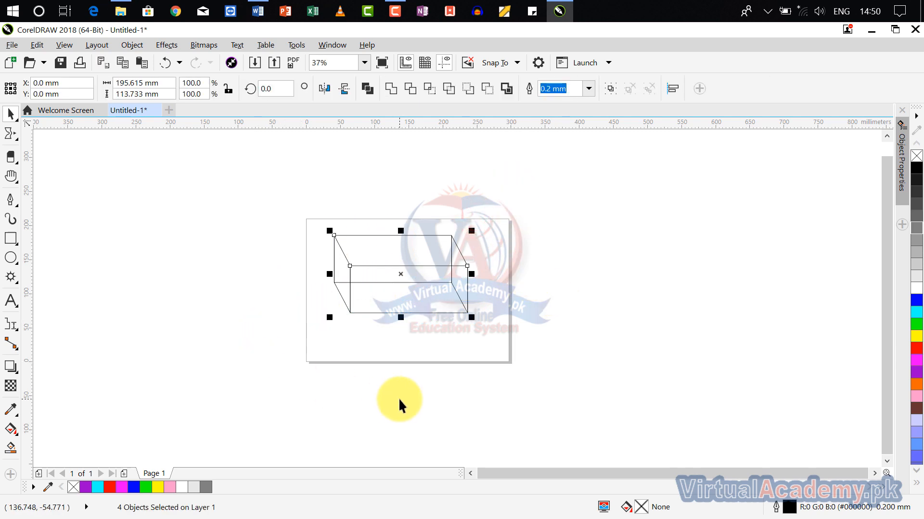
key(ctrl+g)
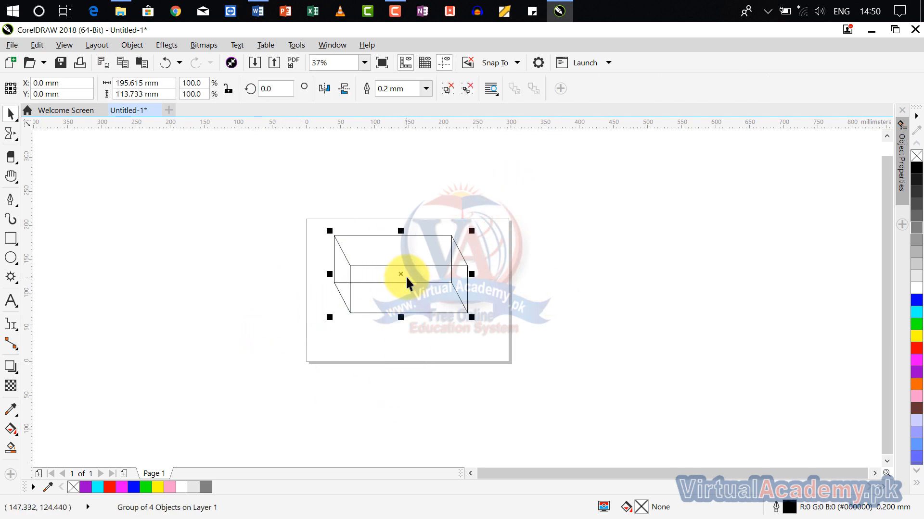
drag(403, 273, 609, 249)
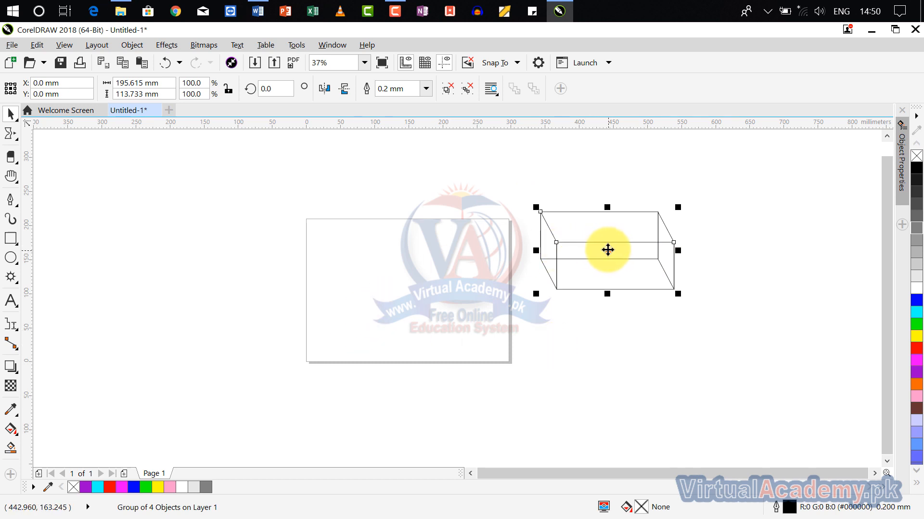
drag(607, 250, 673, 241)
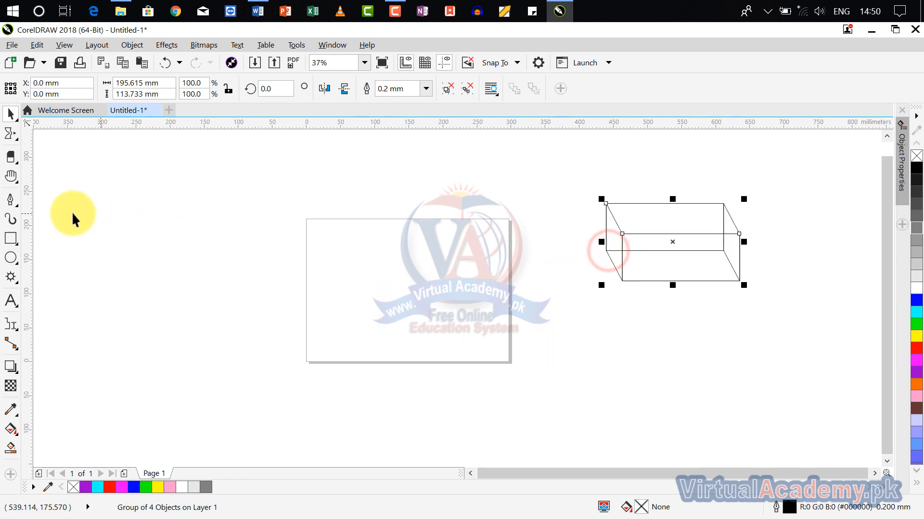
Draw a nearly circular ellipse about 102 by 99 mm on the page with the Ellipse tool
click(11, 258)
click(53, 255)
click(347, 267)
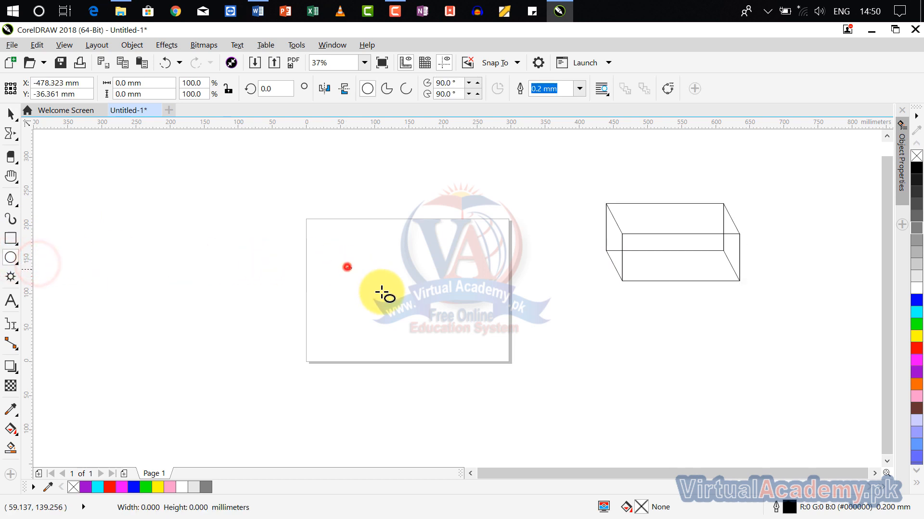
drag(381, 294, 416, 334)
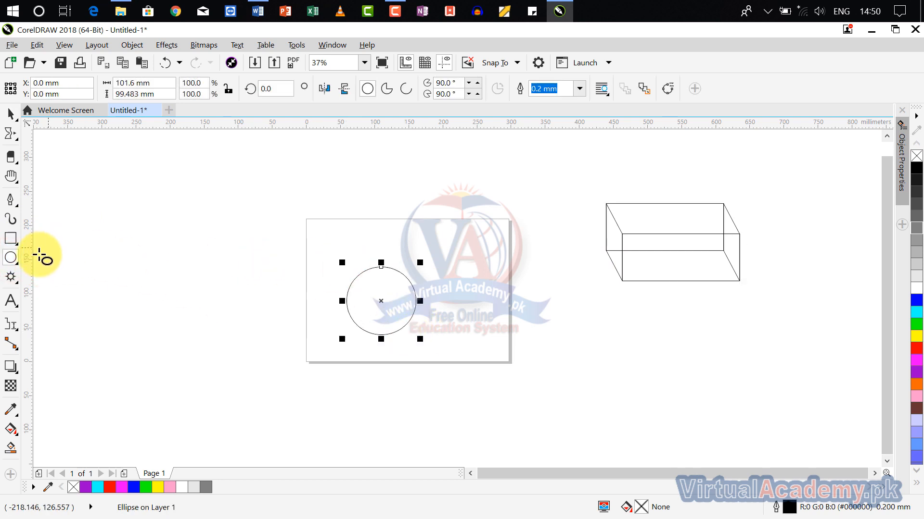
Draw a narrow upright ellipse about 16 by 183 mm and move it over the circle's upper middle
click(401, 273)
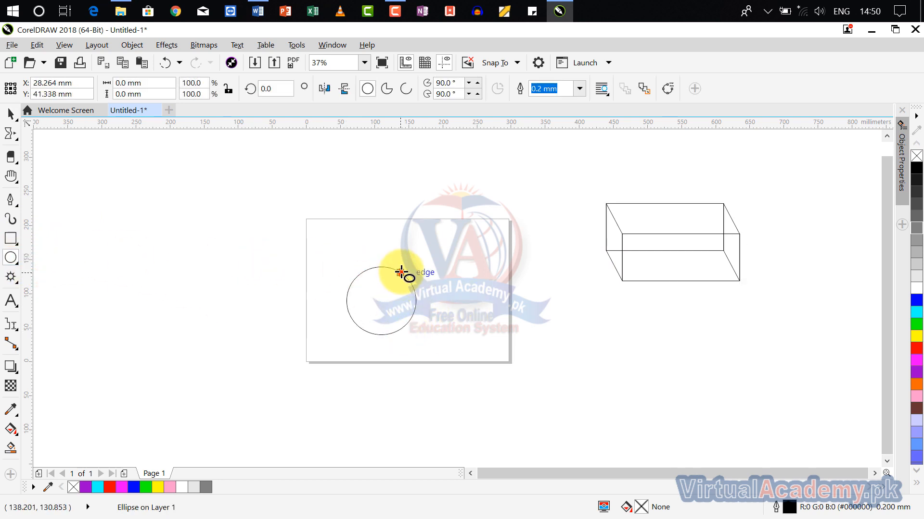
mouse_move(401, 273)
mouse_down()
mouse_move(490, 241)
mouse_move(503, 212)
mouse_move(426, 178)
mouse_move(431, 151)
mouse_move(411, 149)
mouse_up()
mouse_move(406, 206)
mouse_down()
mouse_move(378, 225)
mouse_move(378, 238)
mouse_up()
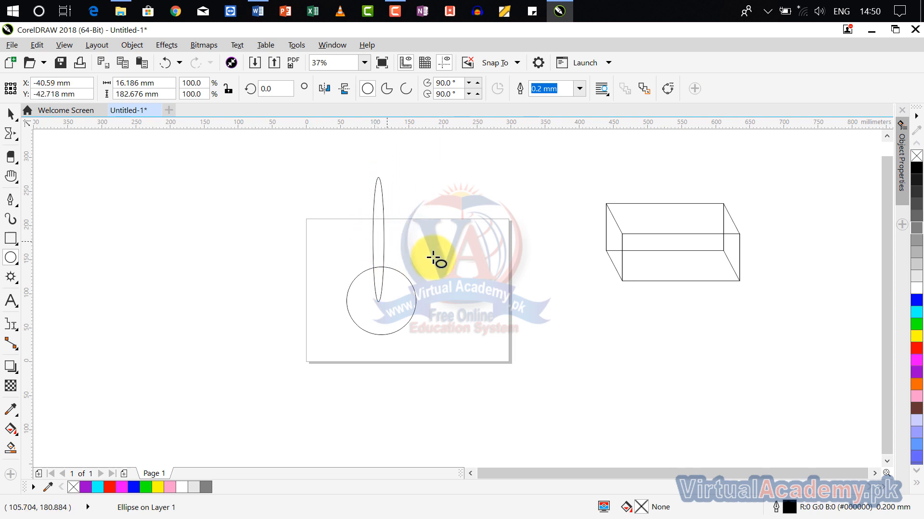
Rotate the narrow upright ellipse until it tilts slightly counterclockwise, at about 3.6 degrees
click(376, 238)
drag(391, 172, 373, 216)
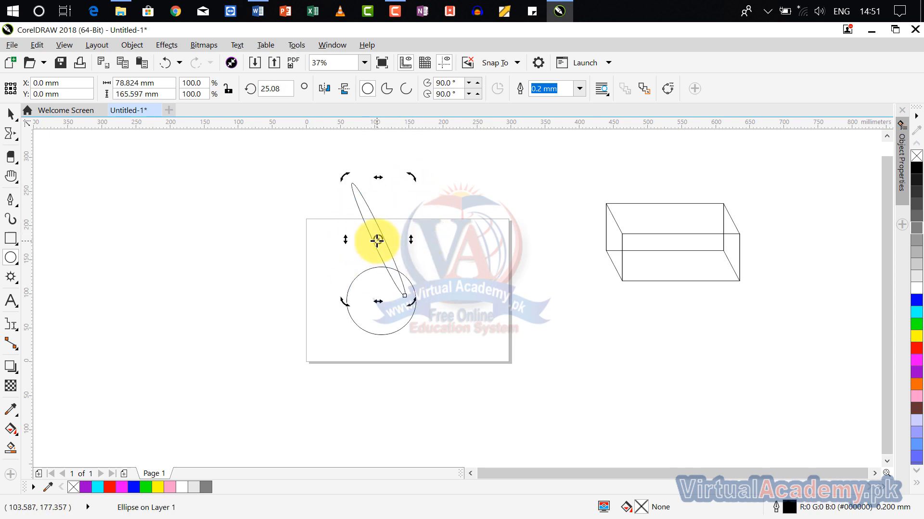
scroll(377, 241, up, 3)
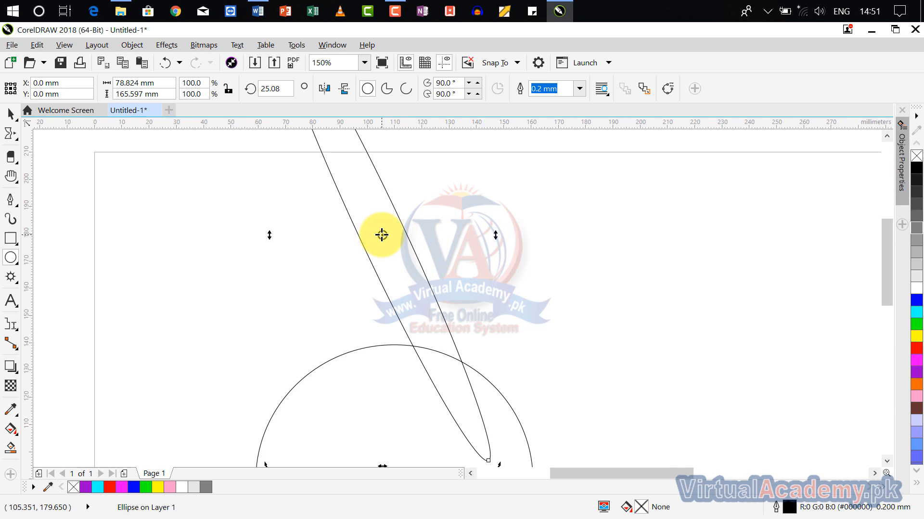
scroll(382, 234, down, 1)
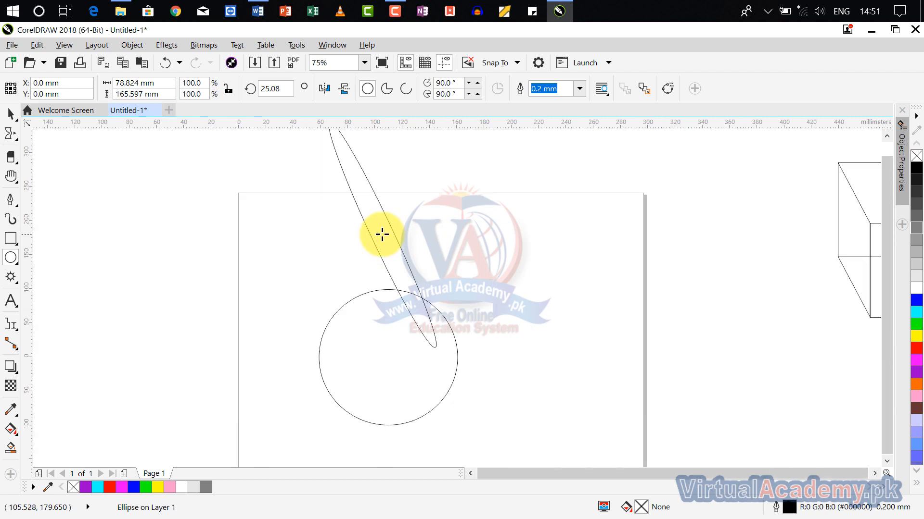
scroll(382, 235, down, 1)
drag(351, 169, 381, 184)
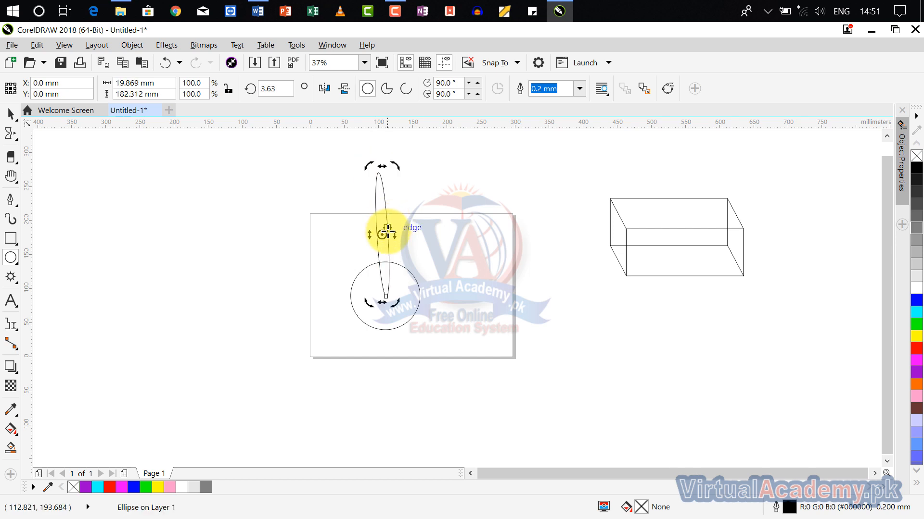
Move the narrow ellipse's rotation centre to its lower tip and rotate a copy about 8 degrees clockwise around that point
scroll(388, 236, up, 1)
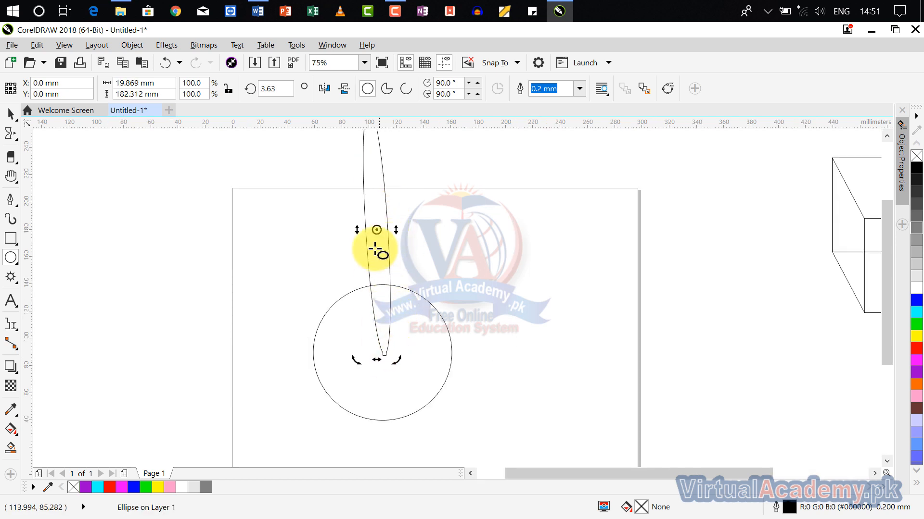
drag(377, 229, 384, 353)
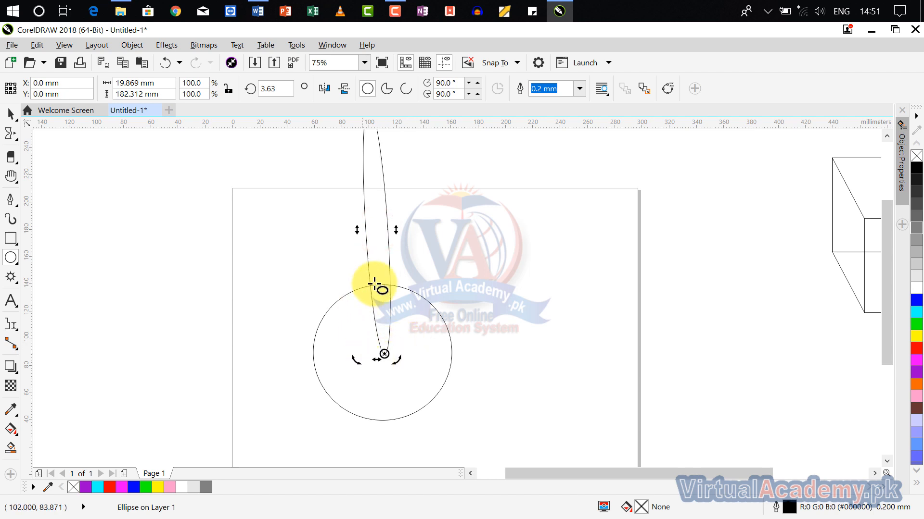
scroll(385, 274, down, 1)
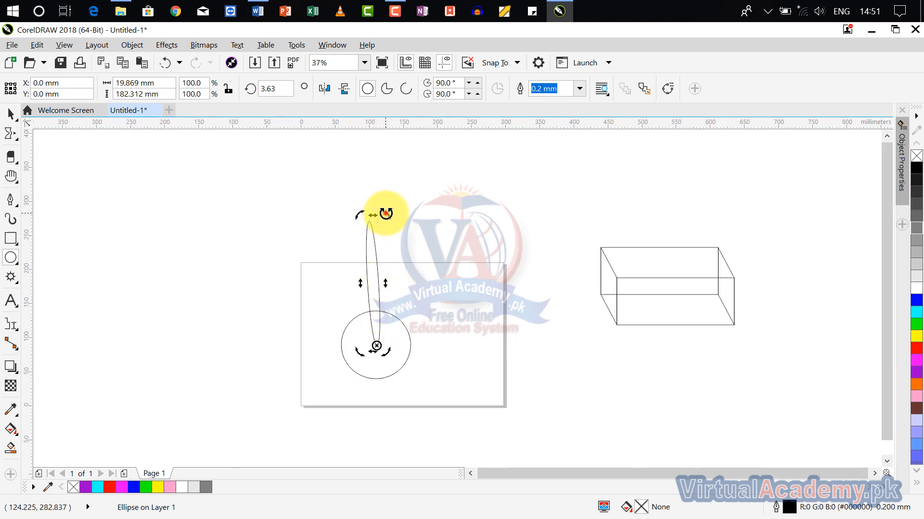
drag(385, 213, 405, 226)
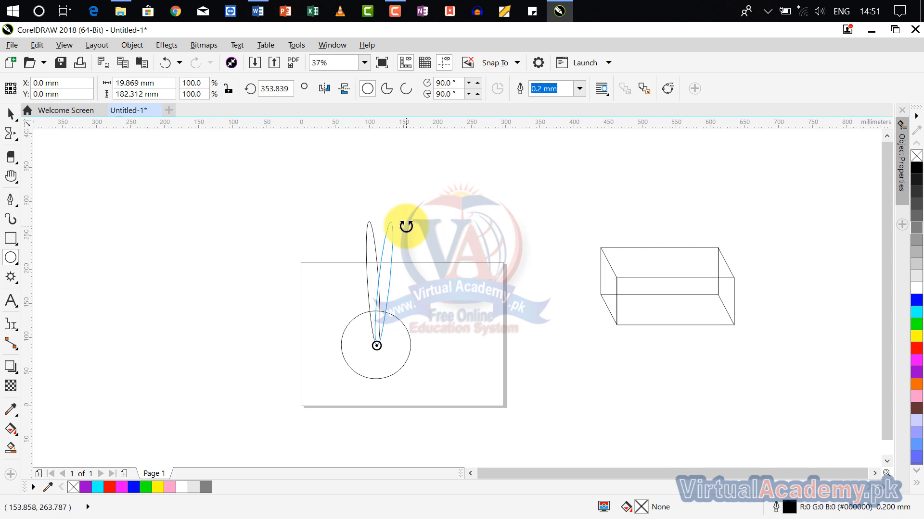
mouse_move(405, 226)
mouse_down()
mouse_move(396, 221)
mouse_move(402, 225)
mouse_up()
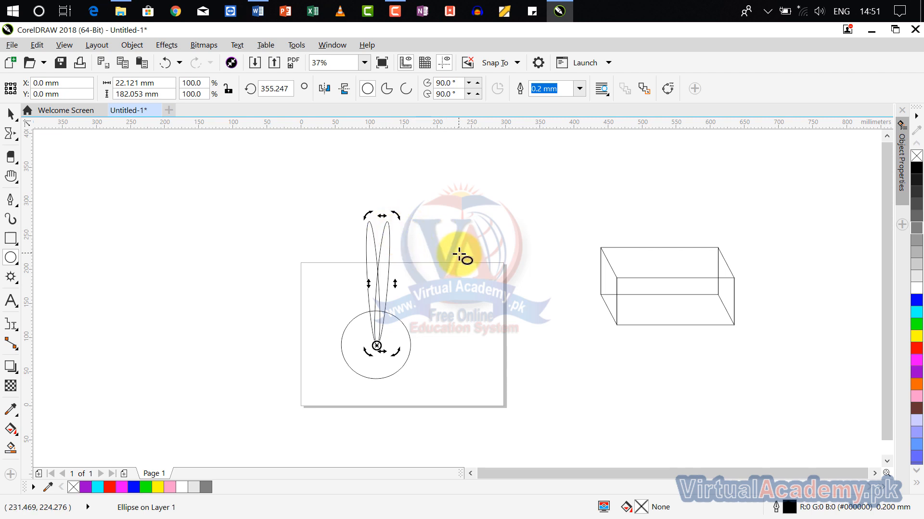
Repeat the rotated ellipse copy around the circle's centre until the petals close into a full flower
key(ctrl+r)
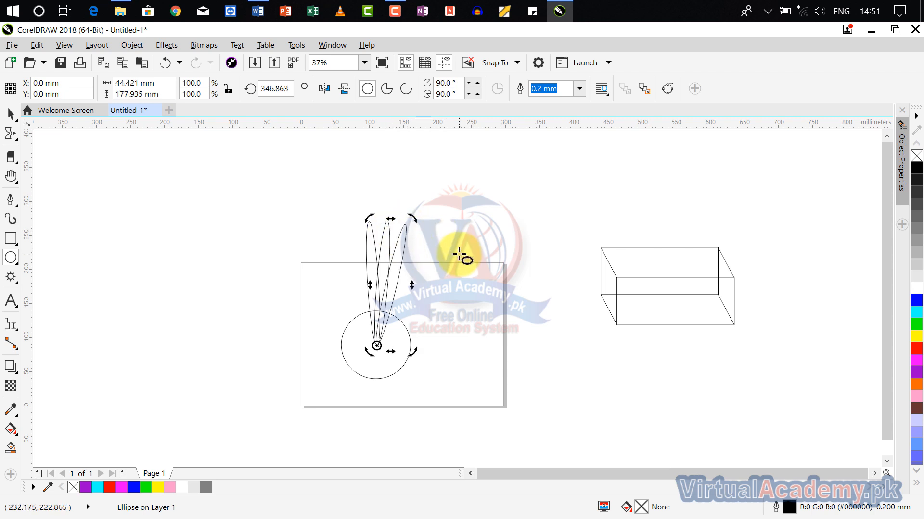
key(ctrl+r)
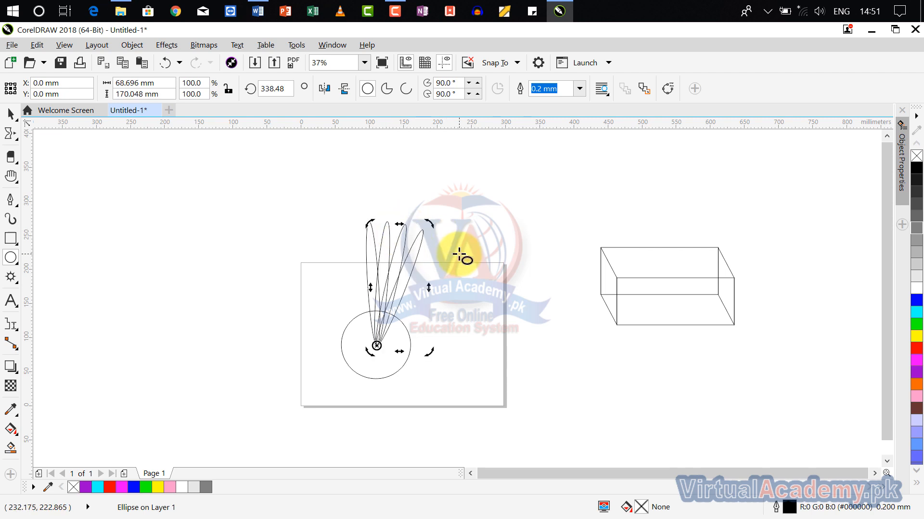
key(ctrl+r)
key(ctrl+r)
key(ctrl+r)
key(ctrl+r)
key(ctrl+r)
key(ctrl+r)
key(ctrl+r)
key(ctrl+r)
key(ctrl+r)
key(ctrl+r)
key(ctrl+r)
key(ctrl+r)
key(ctrl+r)
key(ctrl+r)
key(ctrl+r)
key(ctrl+r)
key(ctrl+r)
key(ctrl+r)
key(ctrl+r)
key(ctrl+r)
key(ctrl+r)
key(ctrl+r)
key(ctrl+r)
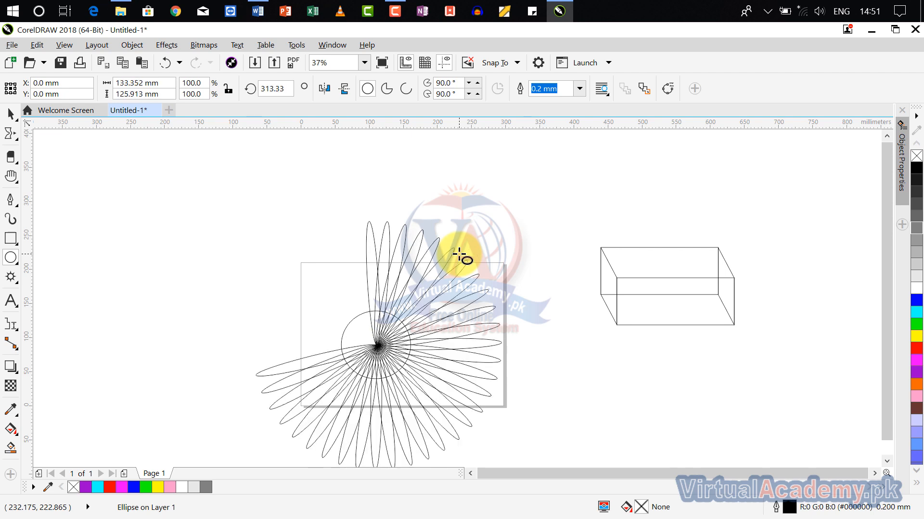
key(ctrl+r)
key(ctrl+r)
key(ctrl+r)
key(ctrl+r)
key(ctrl+r)
key(ctrl+r)
key(ctrl+r)
key(ctrl+r)
key(ctrl+r)
key(ctrl+r)
key(ctrl+r)
key(ctrl+r)
key(ctrl+r)
key(ctrl+r)
key(ctrl+r)
key(ctrl+r)
key(ctrl+r)
key(ctrl+r)
key(ctrl+r)
key(ctrl+r)
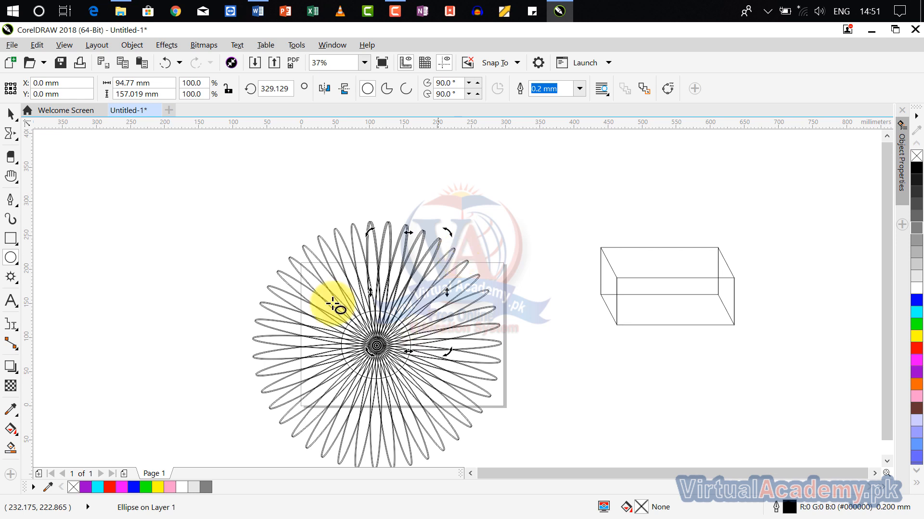
Fill all petals and the circle of the flower with cyan and group them
click(10, 113)
drag(529, 192, 215, 444)
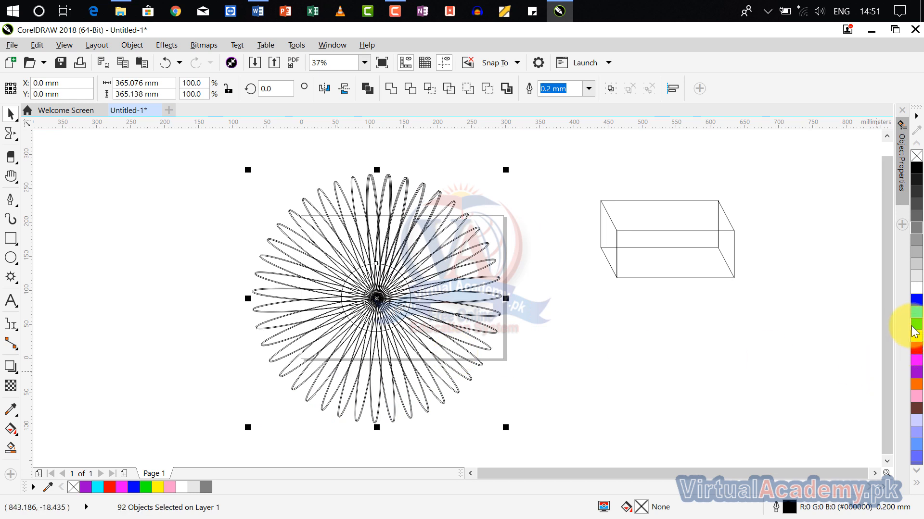
click(917, 314)
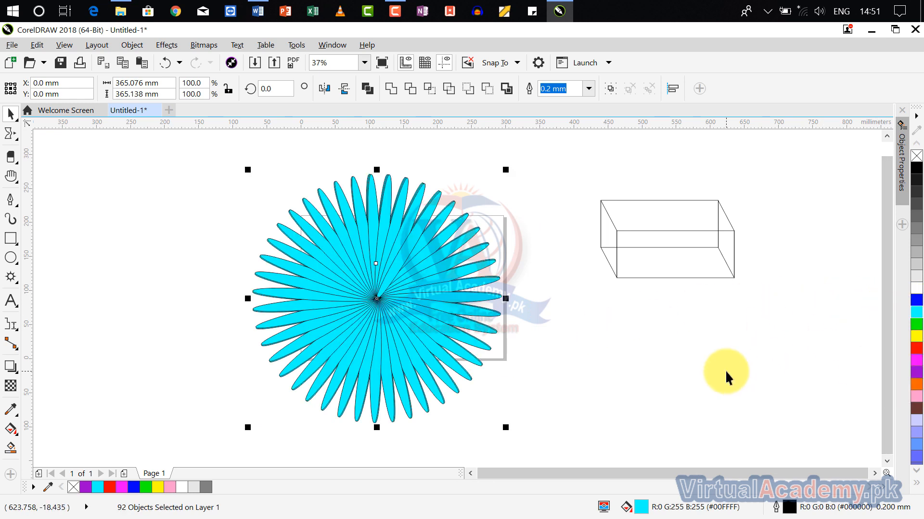
key(ctrl+g)
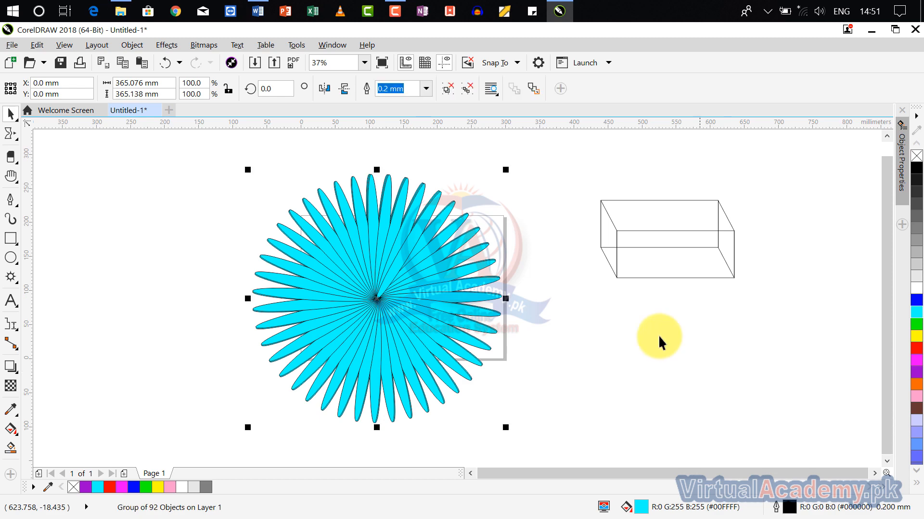
Scale the flower group down to about 199 by 199 mm and move it off the page, below the wireframe box
drag(506, 170, 392, 283)
drag(316, 355, 772, 359)
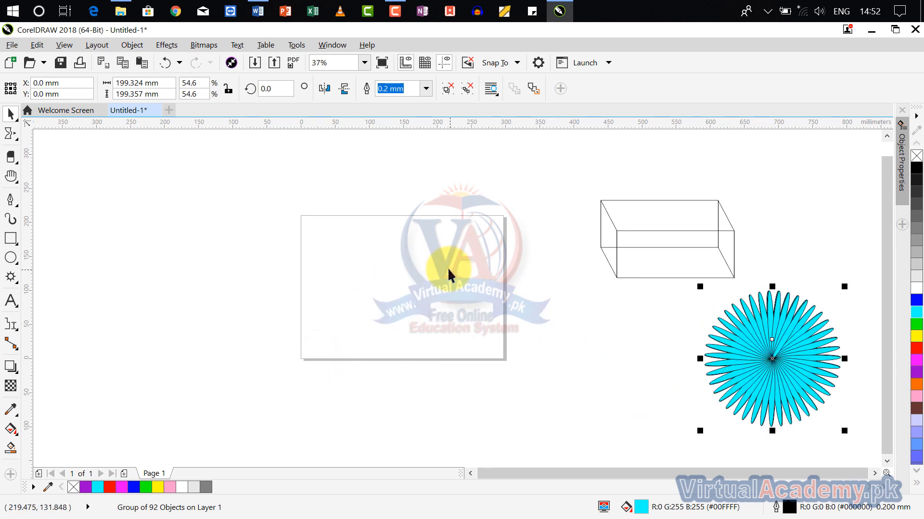
Draw a rectangle about 26 by 22 mm near the page's upper-left corner and place a copy directly to its right
scroll(383, 267, up, 2)
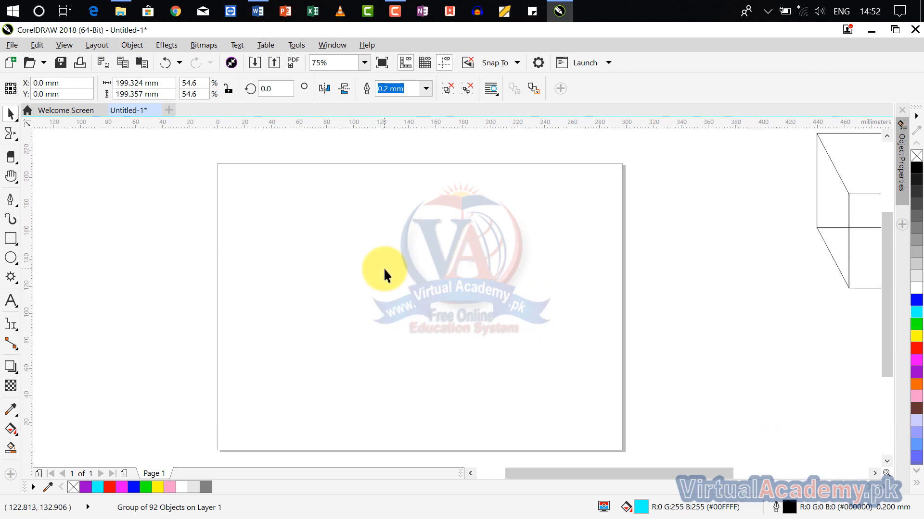
scroll(383, 268, down, 2)
drag(383, 267, 383, 291)
scroll(383, 291, up, 2)
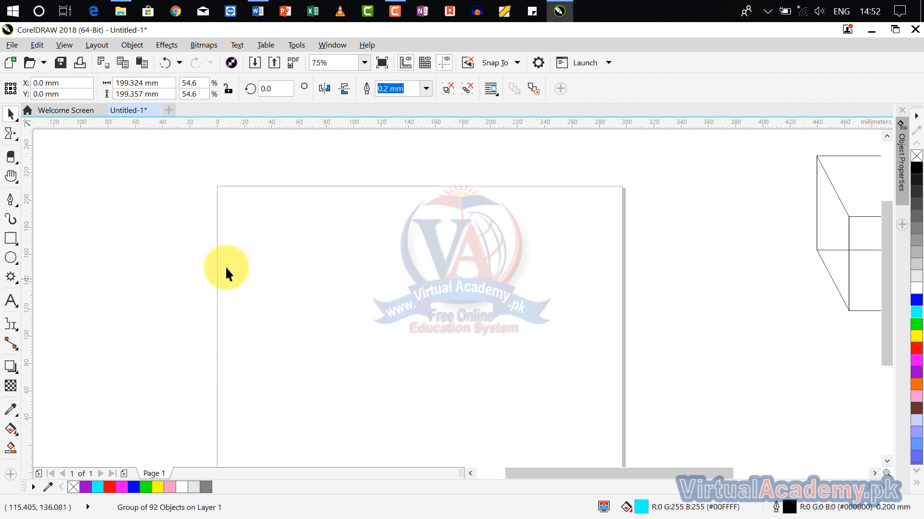
click(12, 238)
click(62, 240)
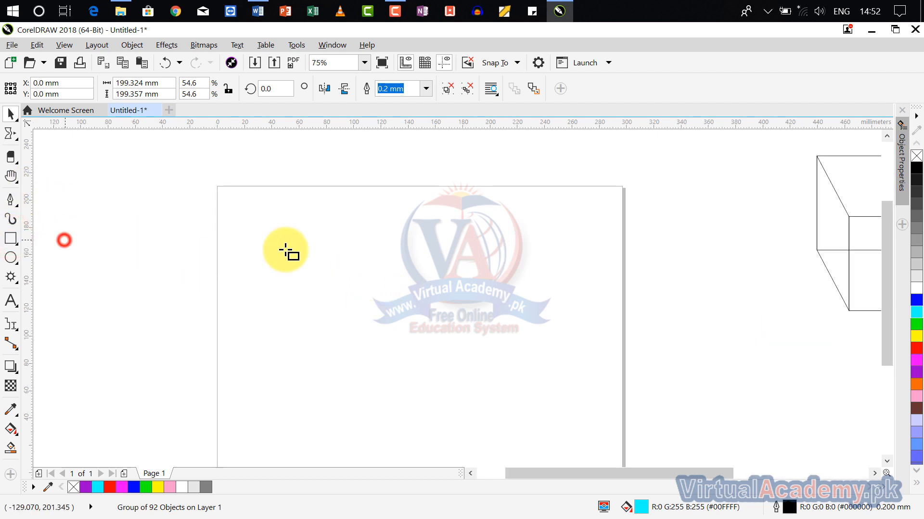
drag(226, 193, 308, 208)
scroll(249, 208, up, 1)
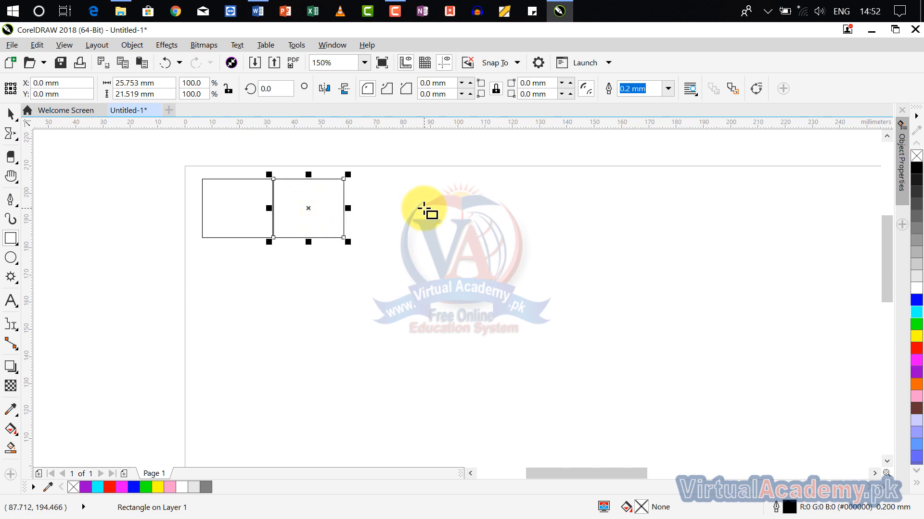
Repeat the rectangle copy to the right until nine rectangles stand side by side in a row
key(ctrl+r)
key(ctrl+r)
key(ctrl+r)
key(ctrl+r)
key(ctrl+r)
key(ctrl+r)
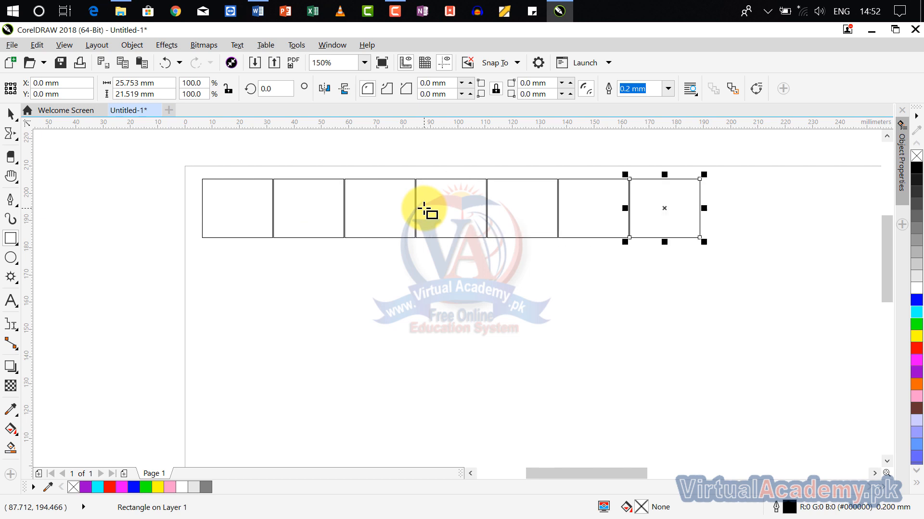
scroll(517, 219, down, 2)
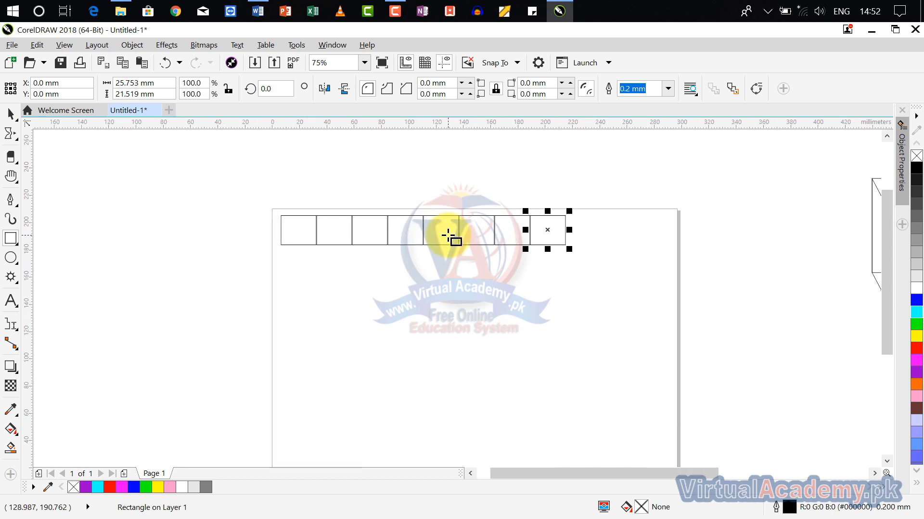
click(683, 250)
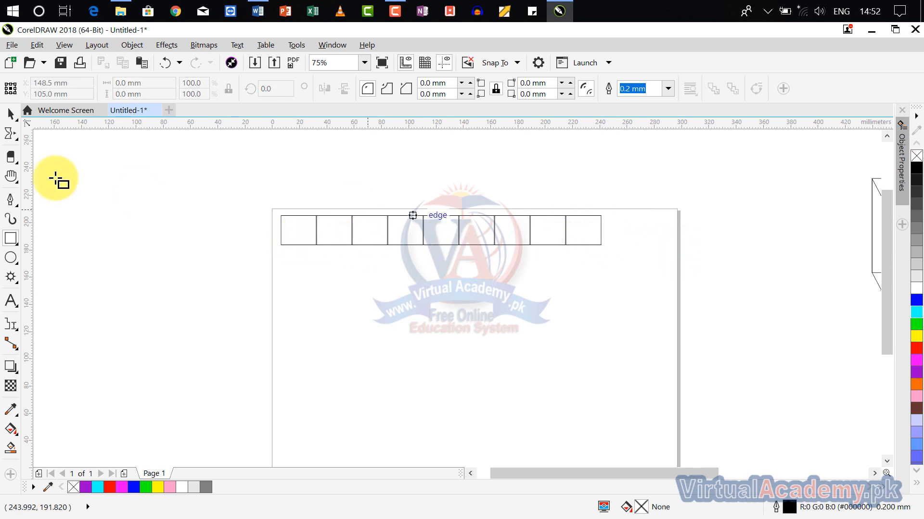
Select the whole row of nine rectangles and group it
click(12, 114)
drag(655, 205, 244, 272)
key(ctrl+g)
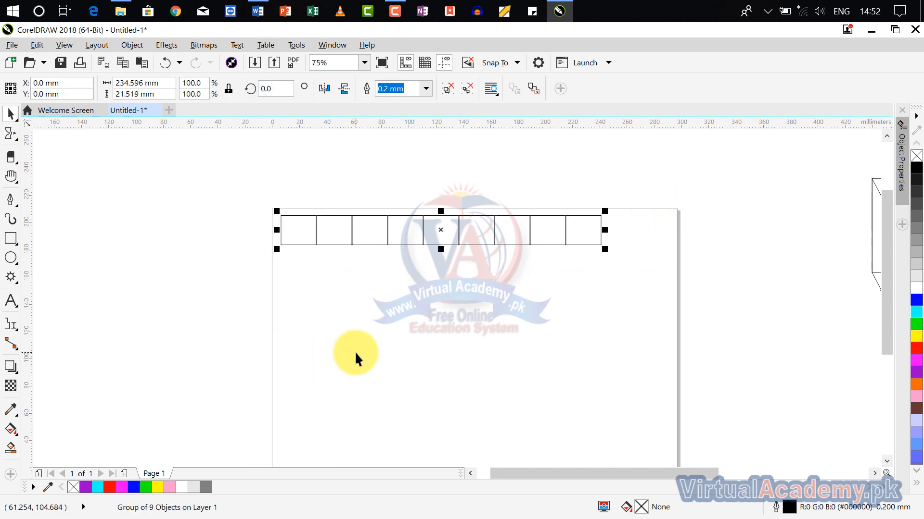
Duplicate the grouped row and move the duplicate directly below the first row, with the cell edges aligned
key(ctrl+d)
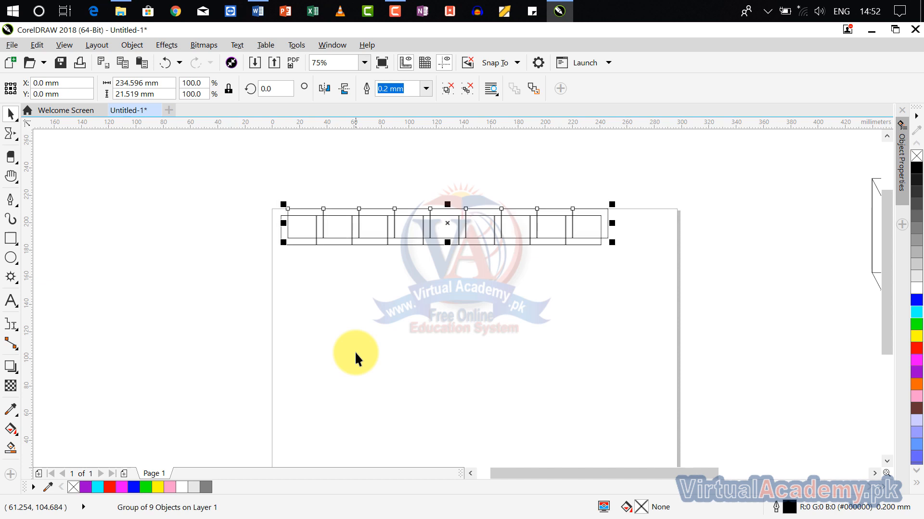
drag(447, 224, 447, 257)
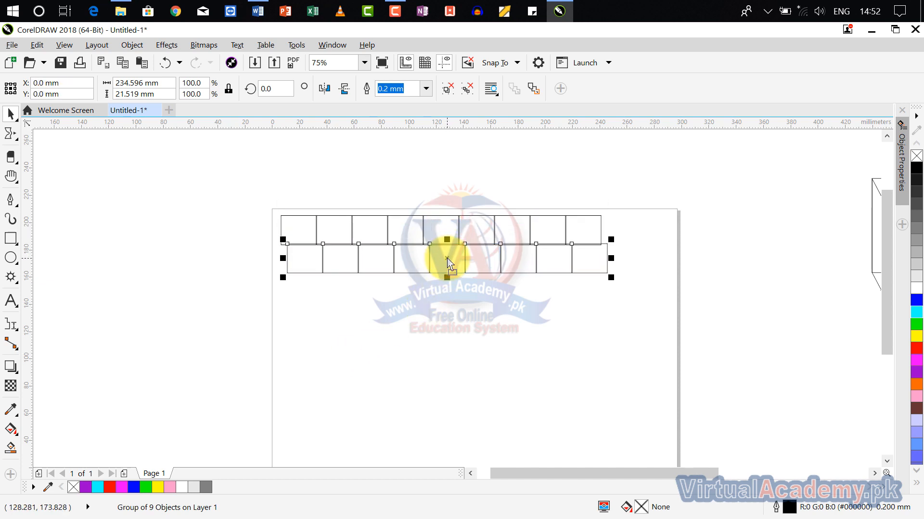
scroll(445, 258, up, 3)
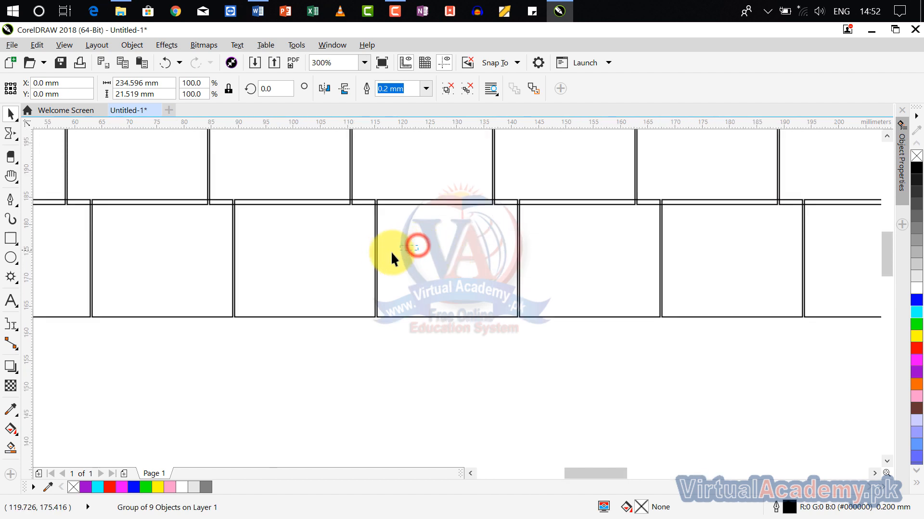
drag(377, 260, 350, 263)
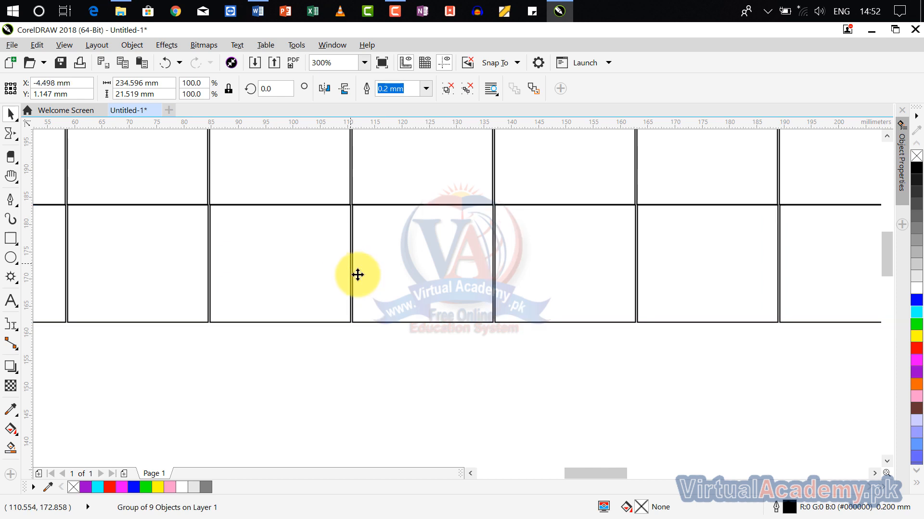
click(414, 359)
Fill alternating cells of the two rows black in a checkerboard pattern, starting with the upper row's first cell
scroll(414, 359, down, 5)
scroll(420, 351, up, 2)
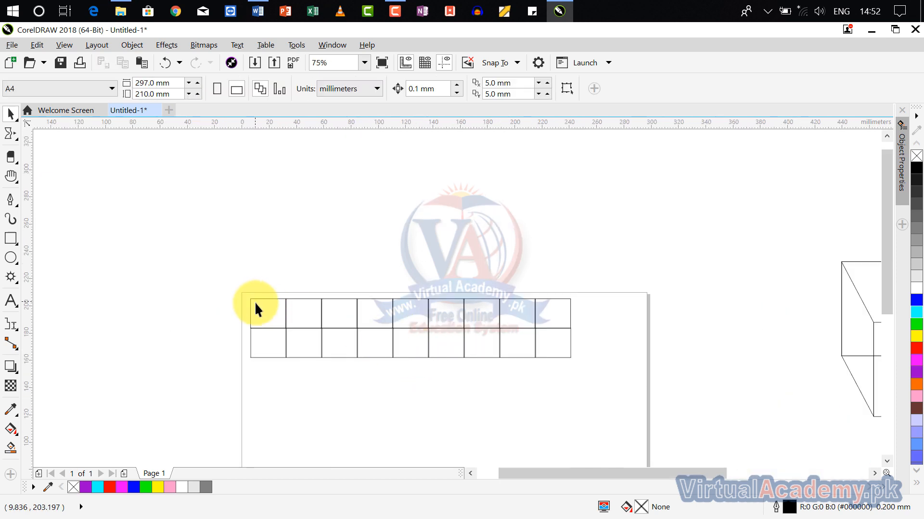
drag(912, 171, 263, 314)
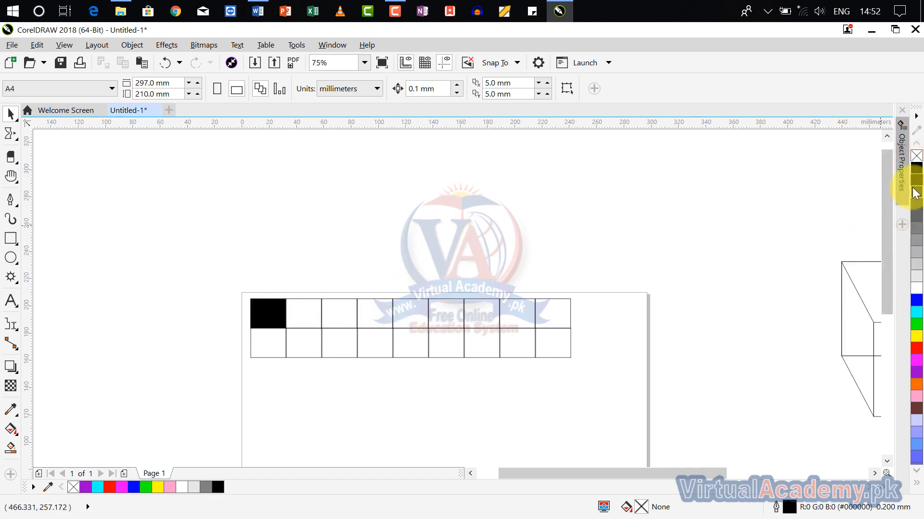
drag(918, 176, 300, 348)
drag(918, 180, 361, 326)
drag(918, 178, 376, 345)
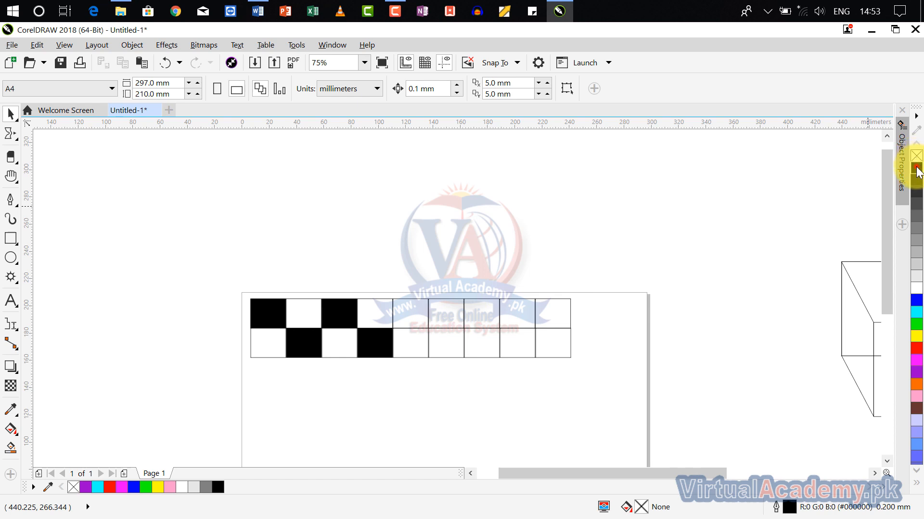
drag(918, 173, 419, 321)
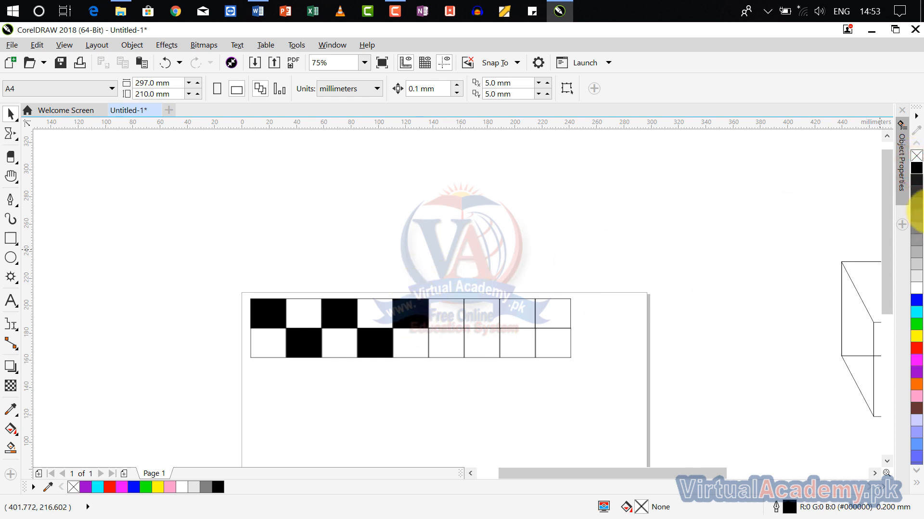
drag(917, 164, 429, 347)
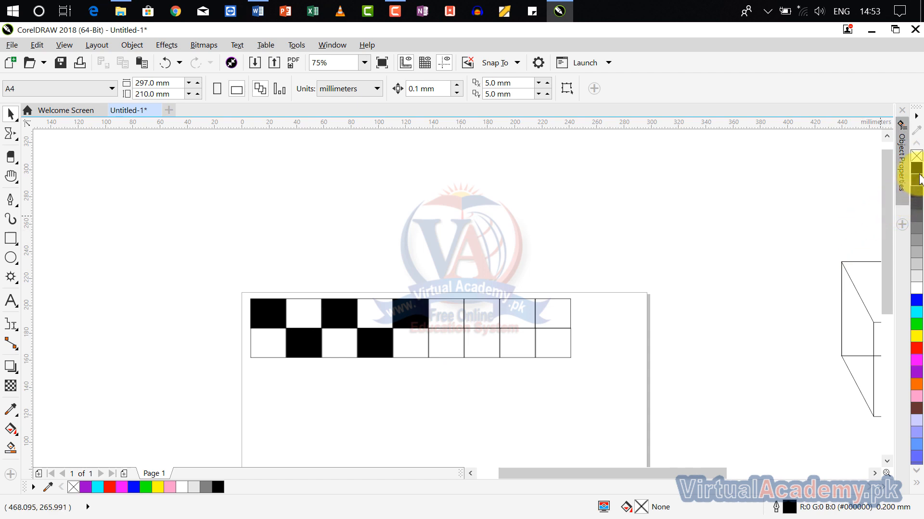
drag(919, 179, 449, 351)
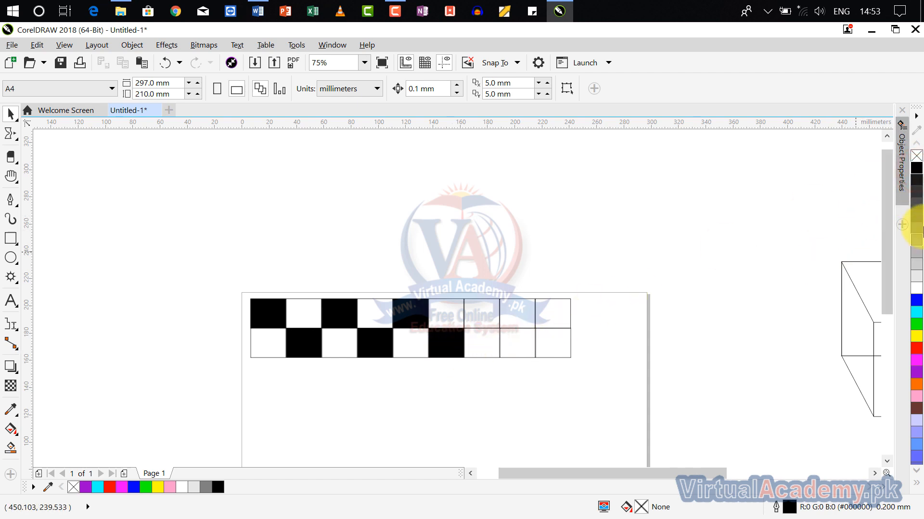
drag(916, 175, 490, 329)
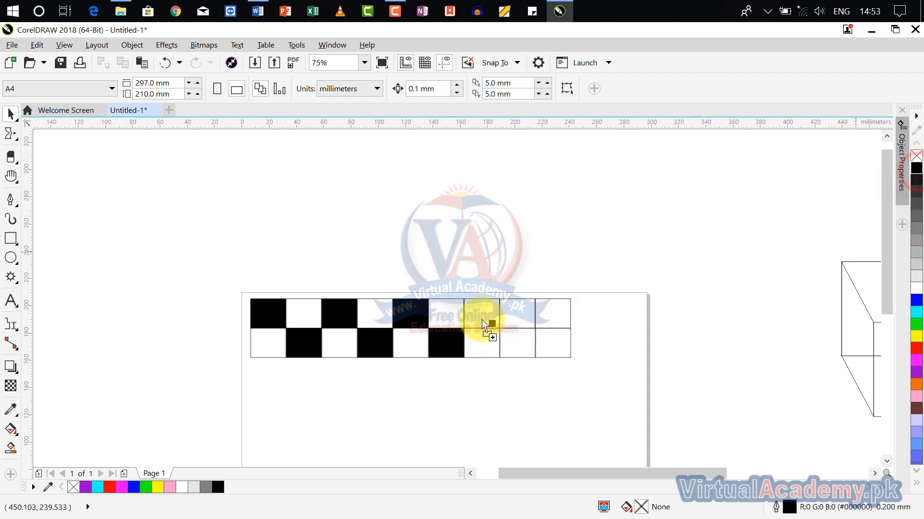
drag(916, 169, 506, 369)
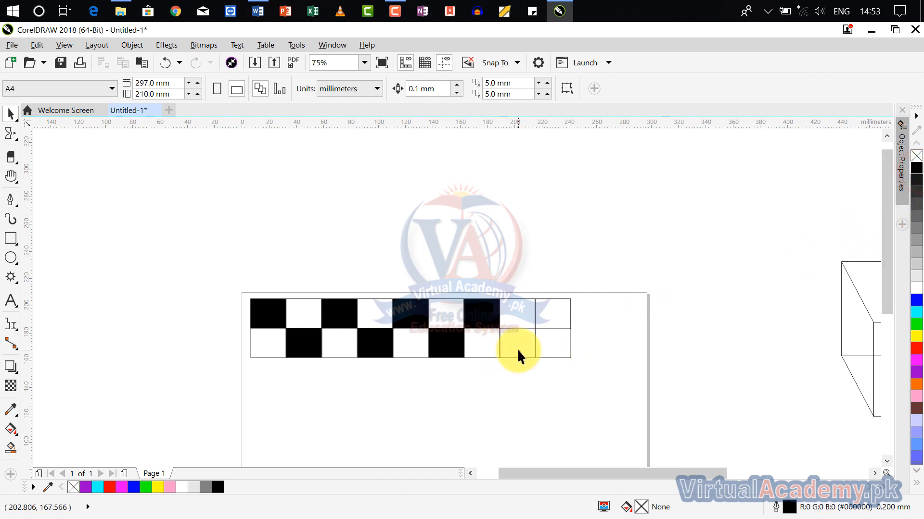
drag(597, 318, 528, 353)
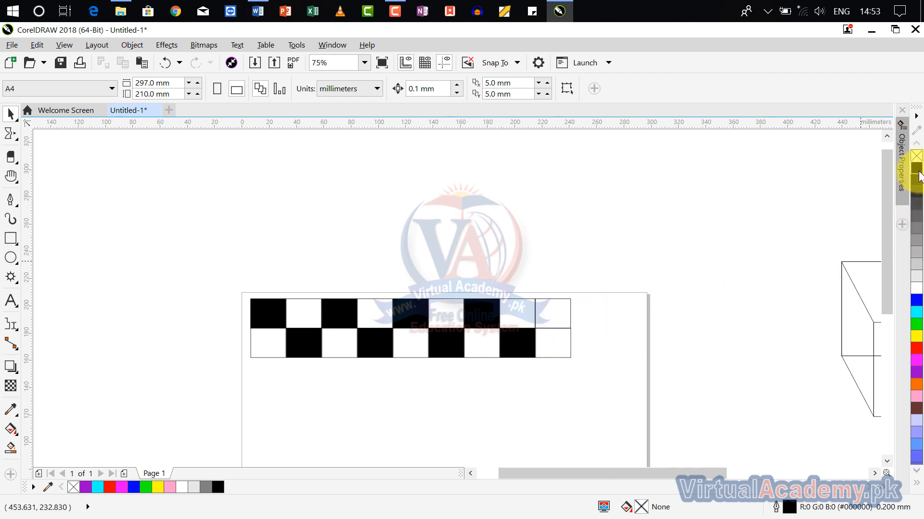
drag(919, 175, 555, 315)
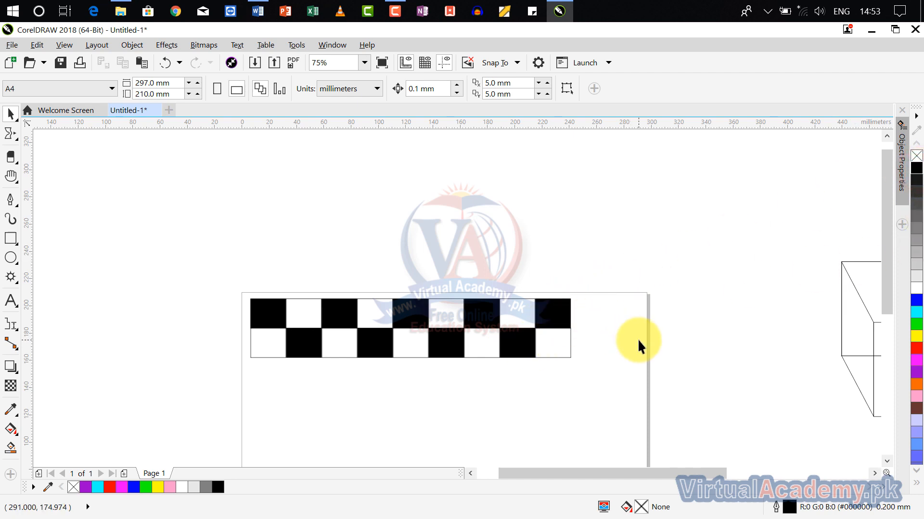
Select both checkered rows and group them
click(10, 118)
drag(672, 268, 229, 387)
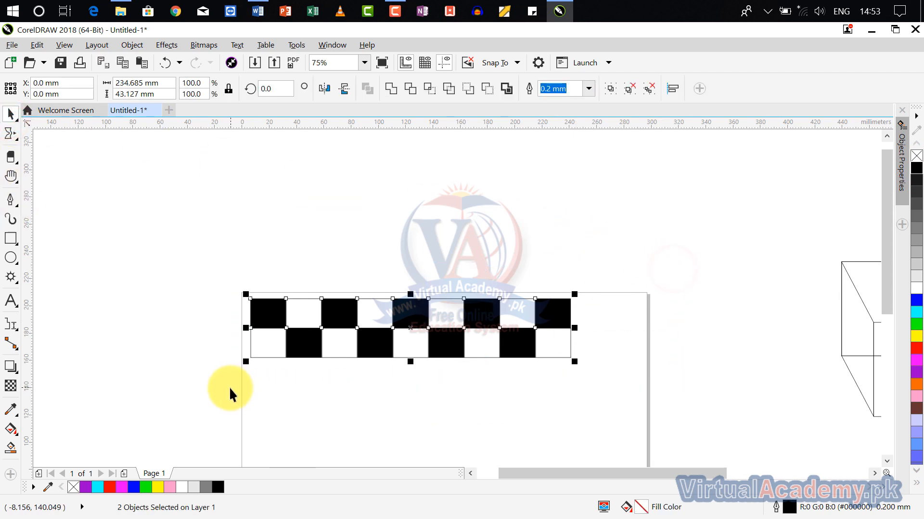
key(ctrl+g)
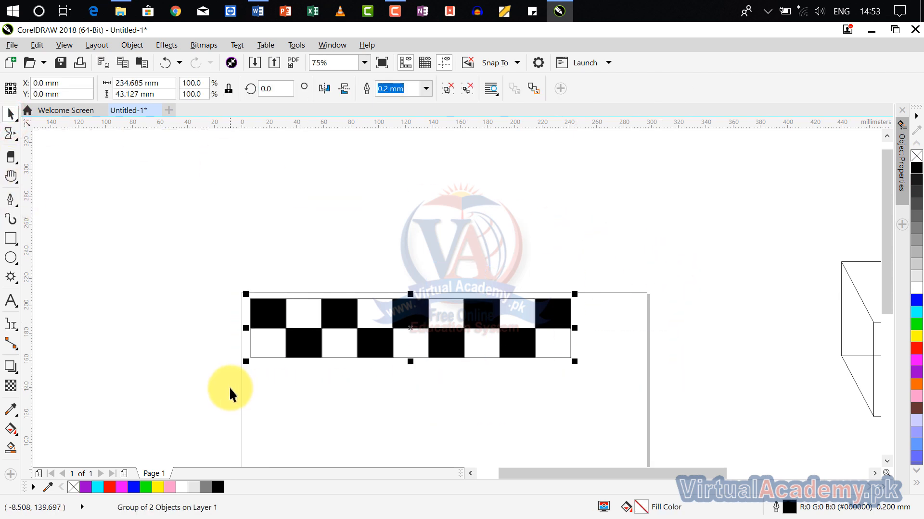
Duplicate the grouped pair of rows and place the duplicate directly beneath the original, with the cell edges aligned
drag(356, 372, 364, 366)
drag(417, 322, 412, 385)
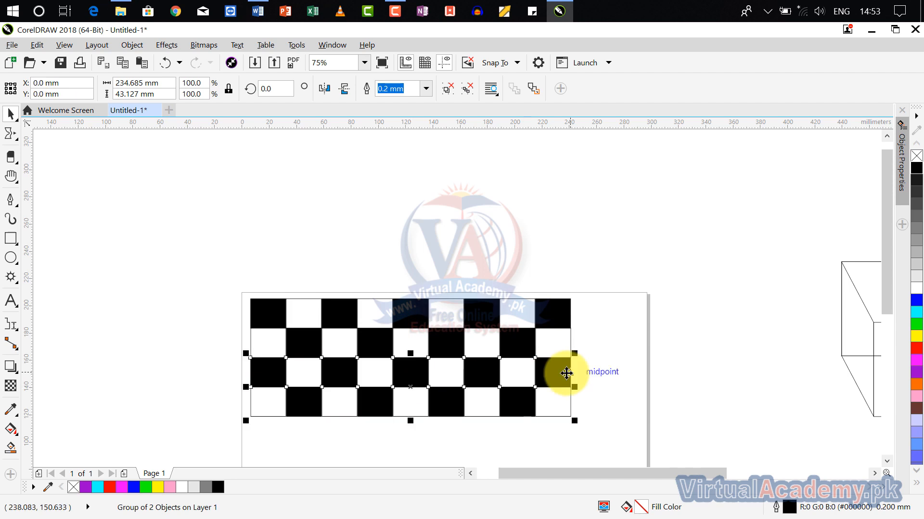
key(ctrl+r)
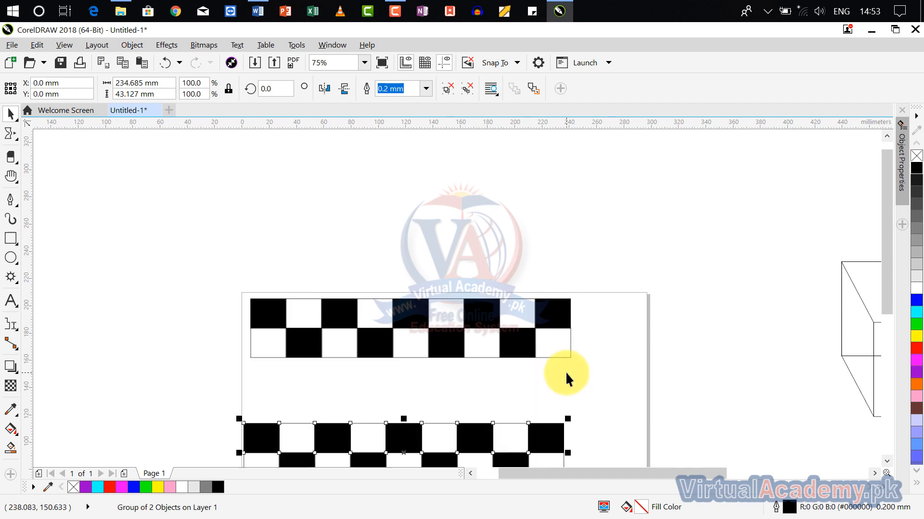
scroll(559, 304, down, 2)
scroll(540, 327, up, 2)
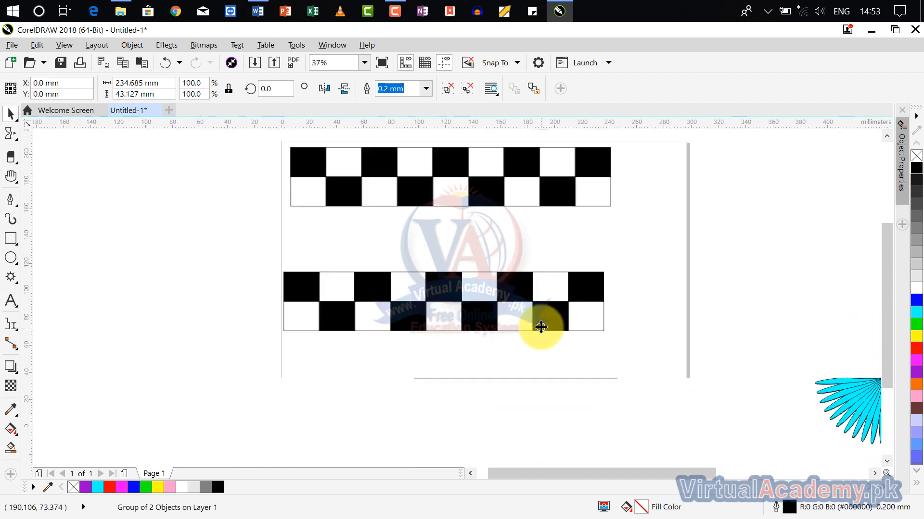
click(622, 305)
click(470, 310)
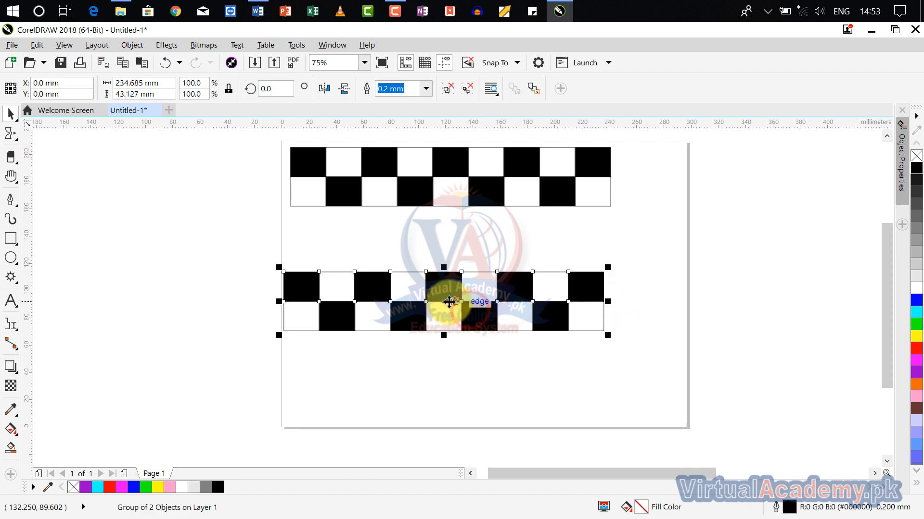
drag(441, 299, 449, 236)
click(449, 235)
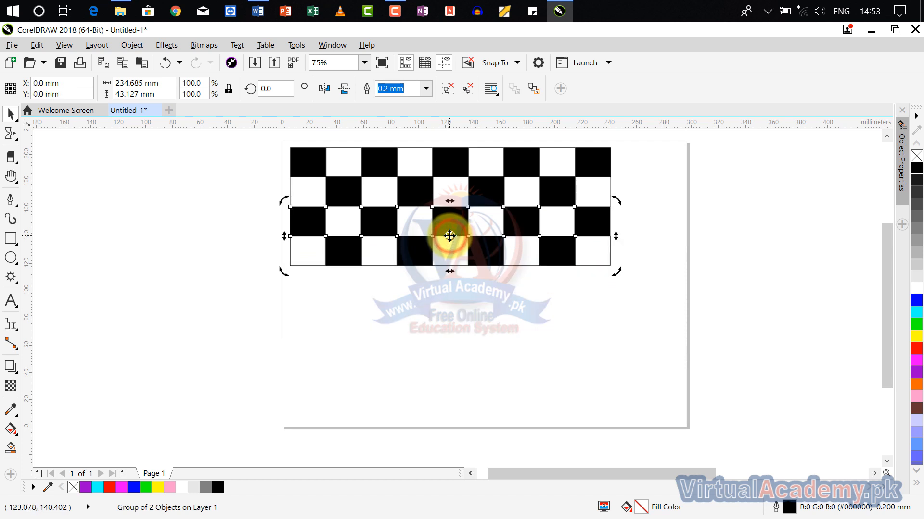
Place another copy of the two-row group directly below the second pair, continuing the checkerboard to six rows
click(505, 291)
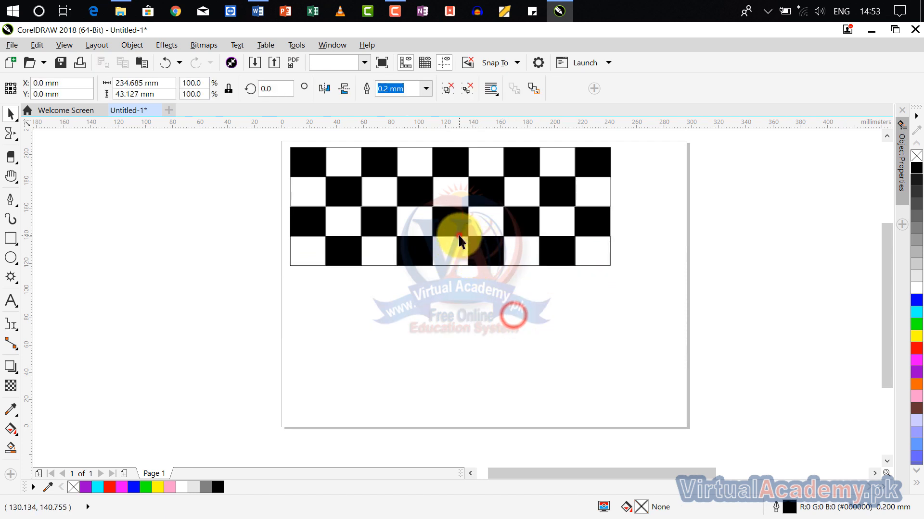
click(456, 235)
drag(454, 236, 456, 302)
click(695, 264)
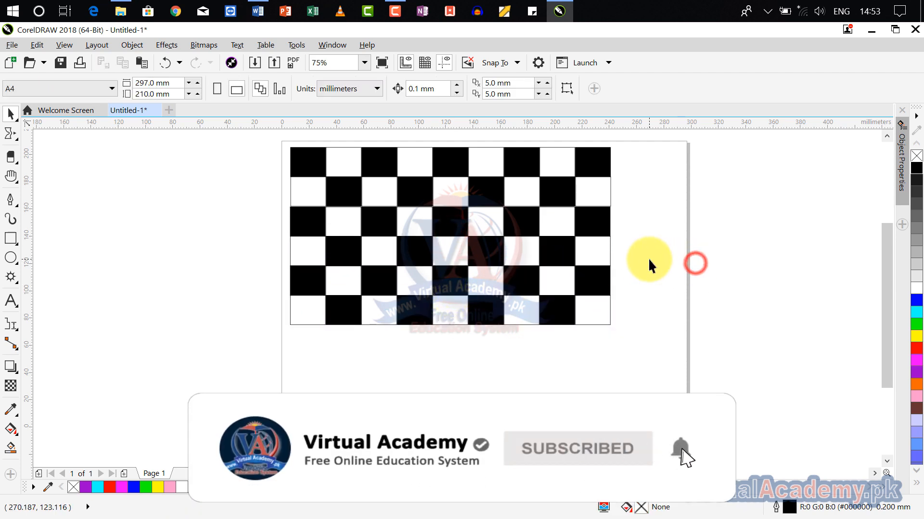
Repeat the duplication of the lowest two-row group to extend the checkerboard to eight rows
scroll(648, 258, down, 1)
scroll(577, 269, up, 1)
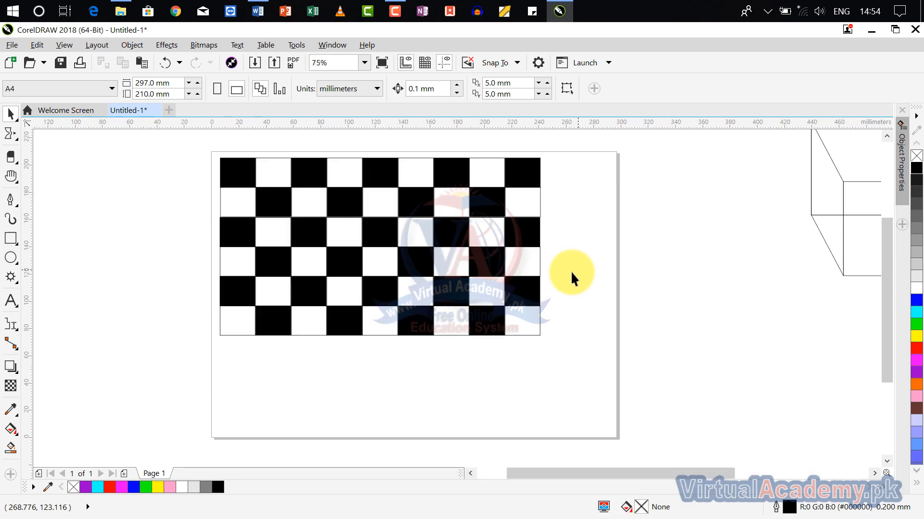
click(540, 292)
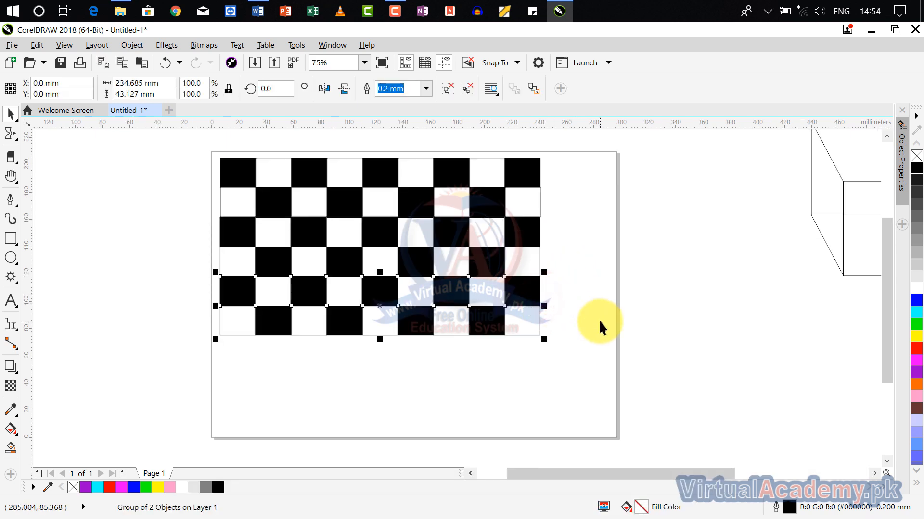
key(ctrl+d)
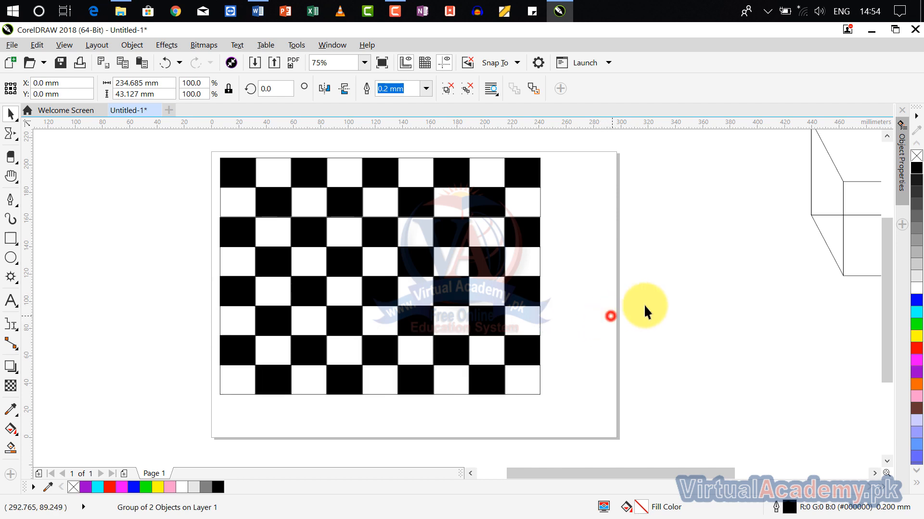
Group the whole checkerboard and move it off the page, above the wireframe box
scroll(644, 304, down, 2)
drag(645, 258, 515, 416)
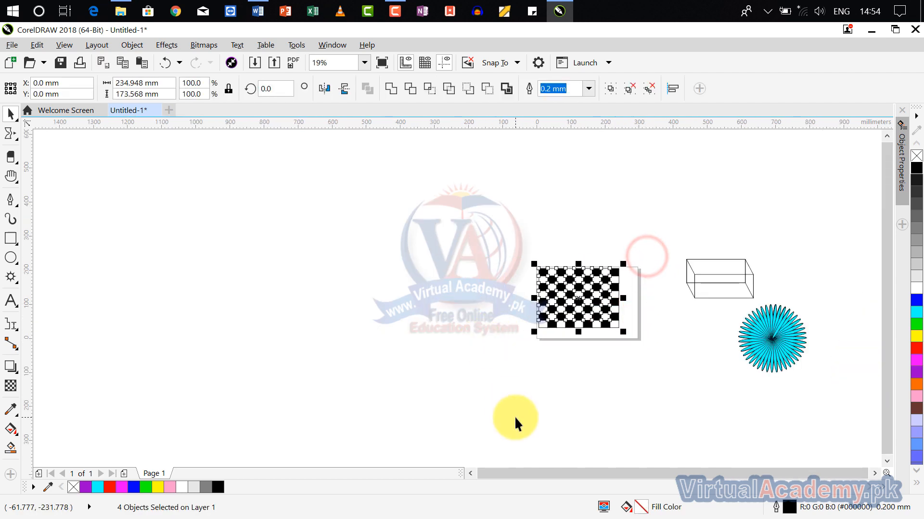
key(ctrl+g)
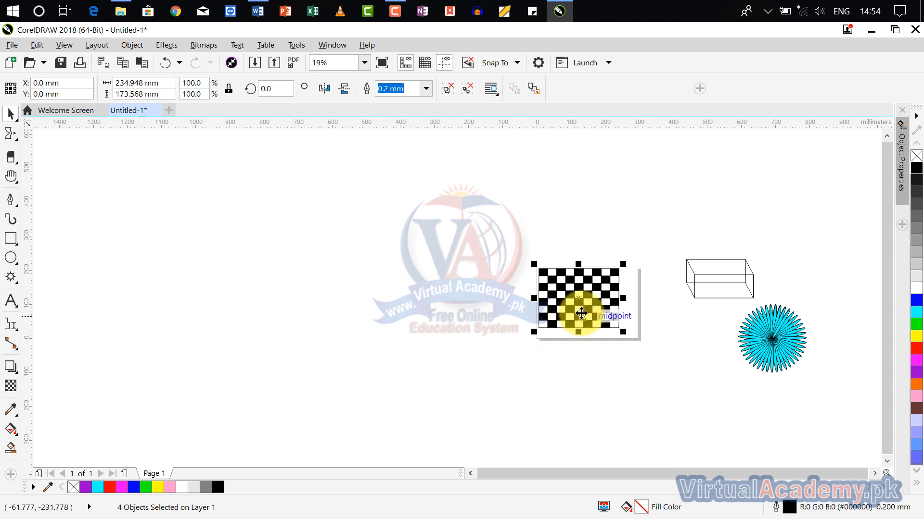
drag(577, 309, 673, 263)
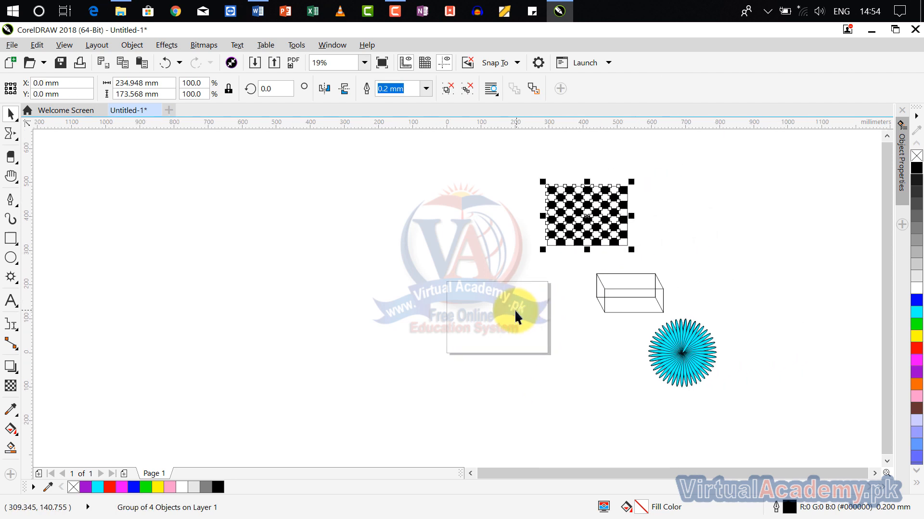
Draw an ellipse about 139 by 119 mm near the middle of the empty page
scroll(489, 322, up, 1)
scroll(490, 323, up, 1)
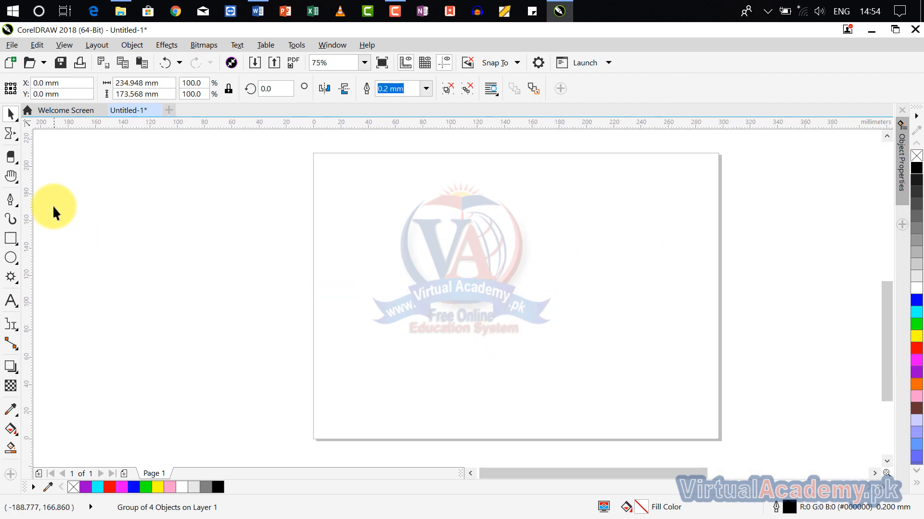
click(10, 257)
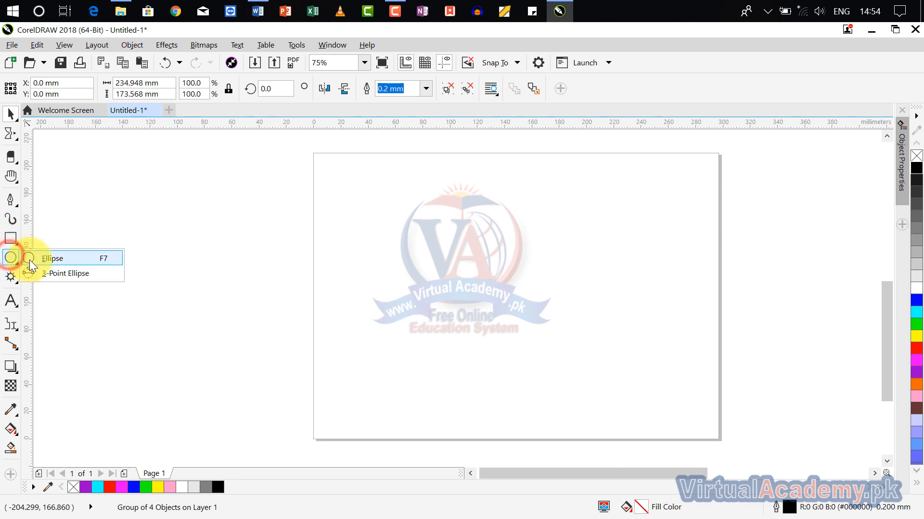
click(29, 256)
drag(404, 221, 594, 385)
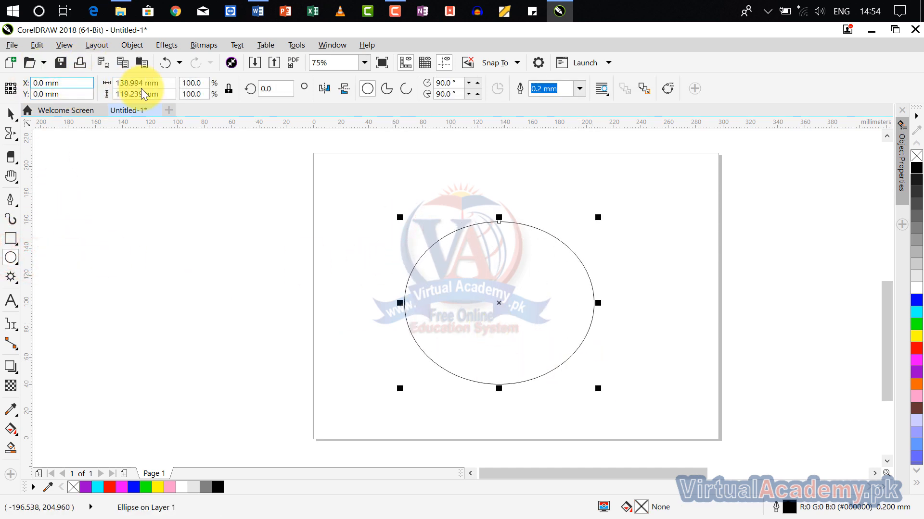
Set both the width and the height of the ellipse to 150 mm, turning it into a circle, and deselect it
click(170, 86)
text(1)
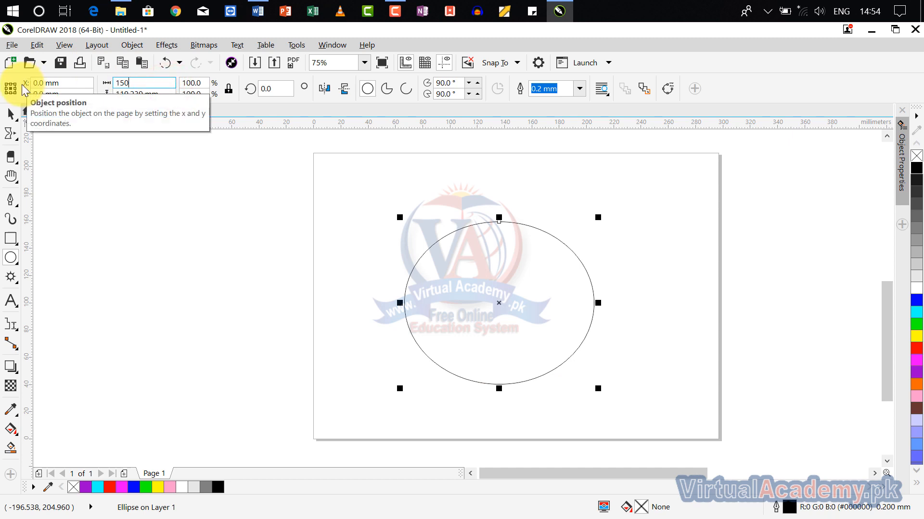
text(50)
click(165, 94)
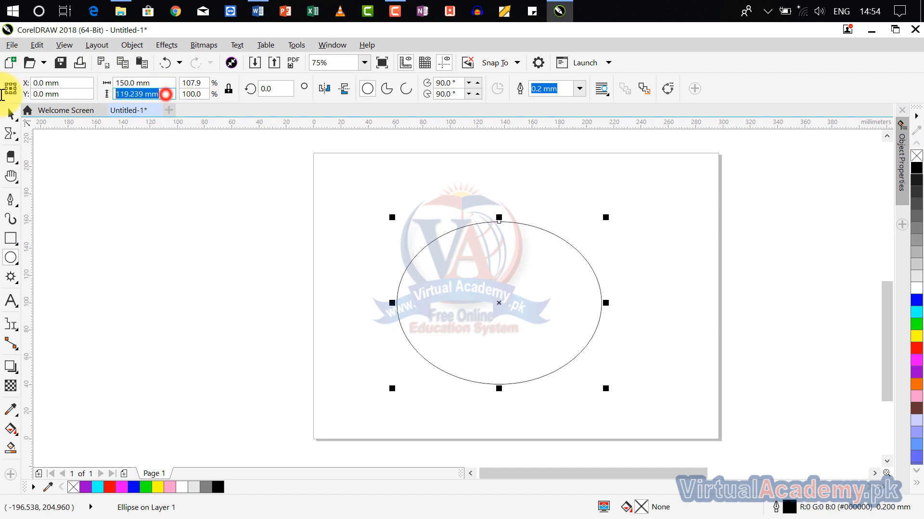
text(1)
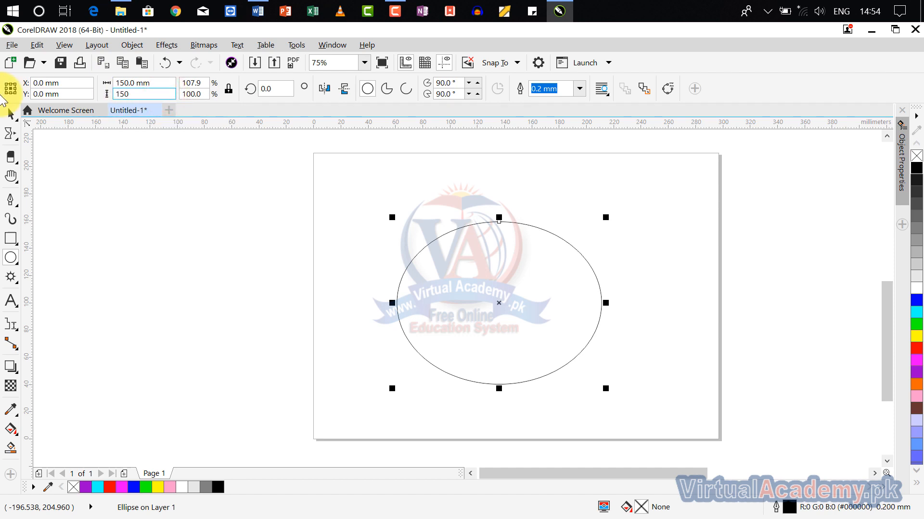
text(50)
key(Return)
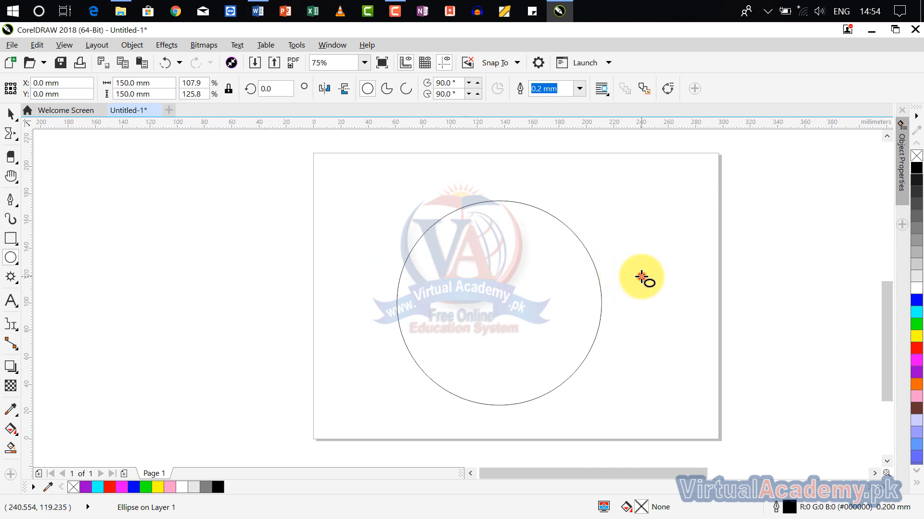
click(641, 277)
Cut the circle into two halves with the Knife tool along a horizontal line between its left and right quadrants
click(11, 177)
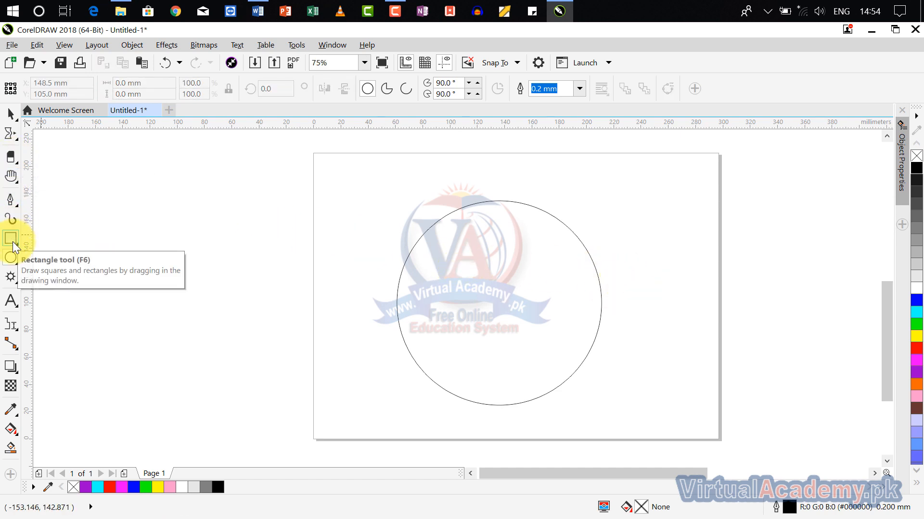
click(13, 134)
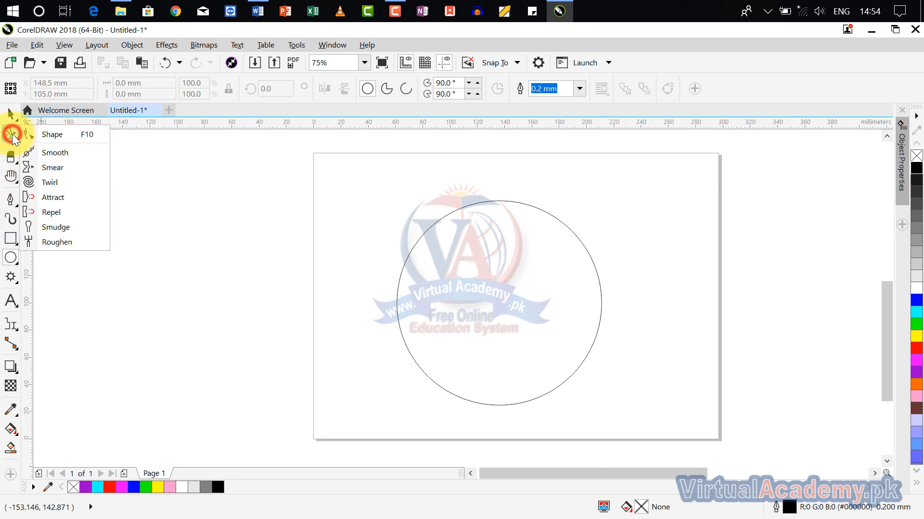
click(11, 158)
click(53, 174)
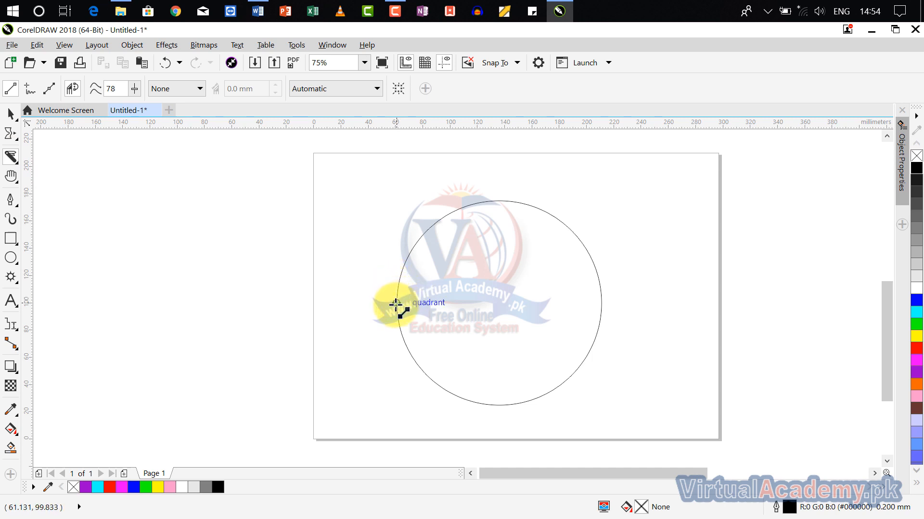
drag(395, 303, 602, 303)
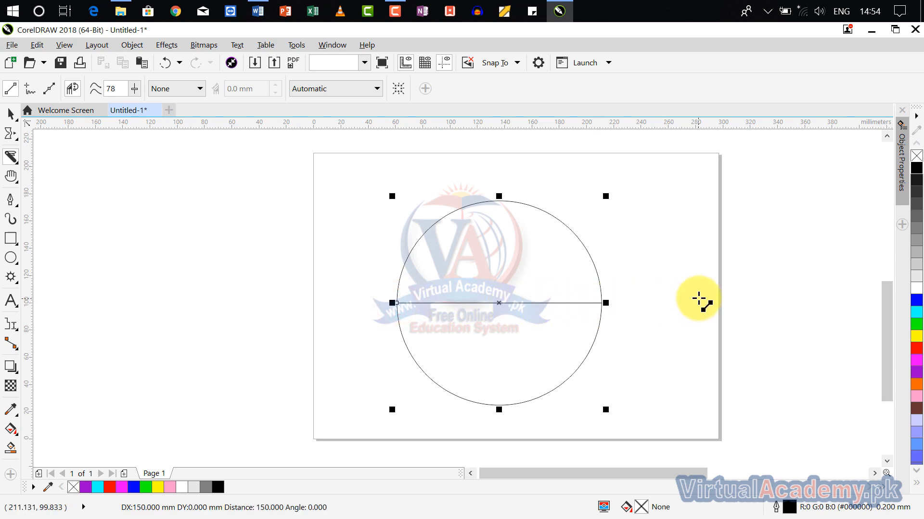
key(space)
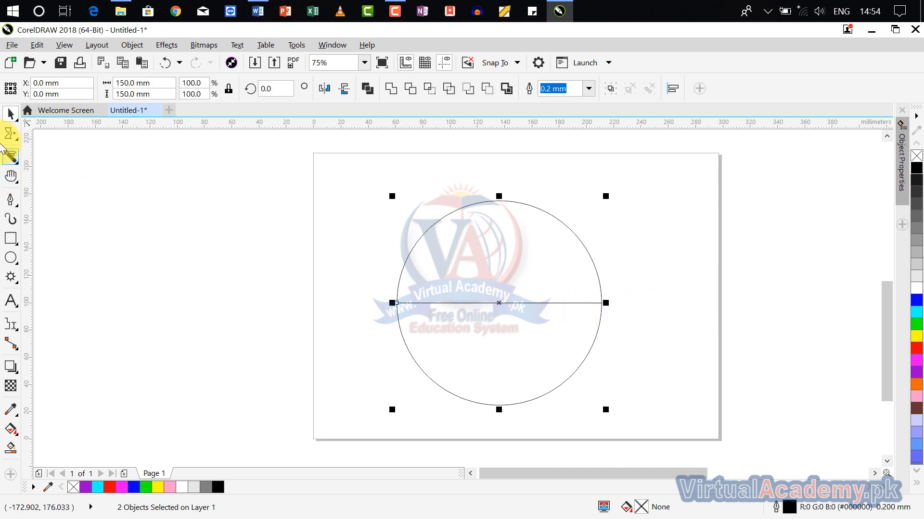
Delete the lower half of the cut circle, keeping the upper half
click(674, 258)
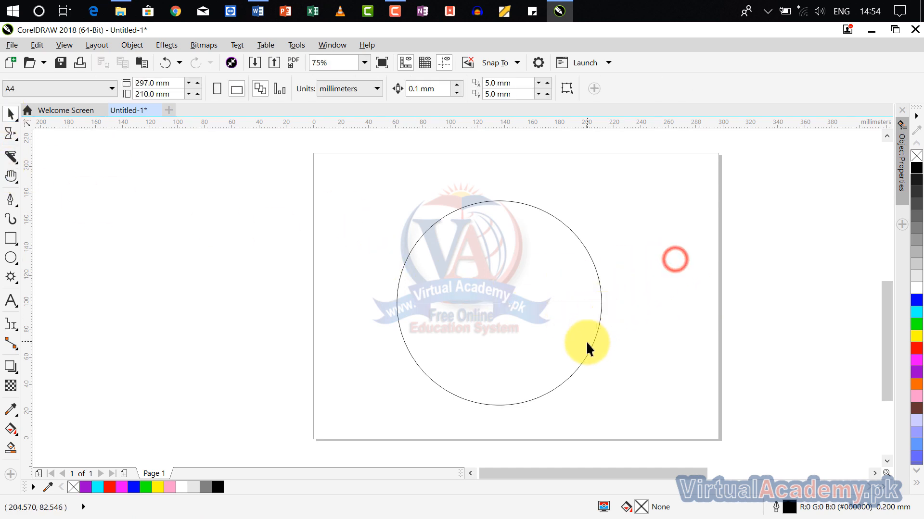
click(588, 346)
key(Delete)
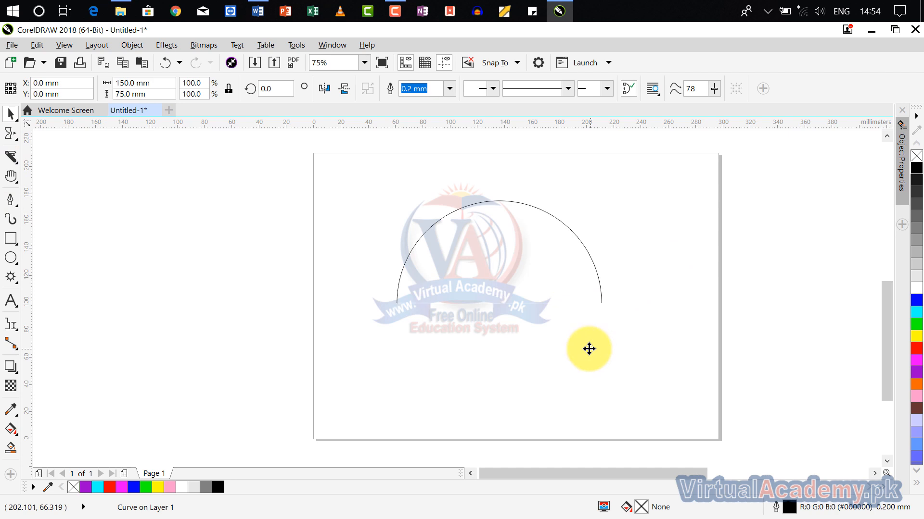
click(516, 303)
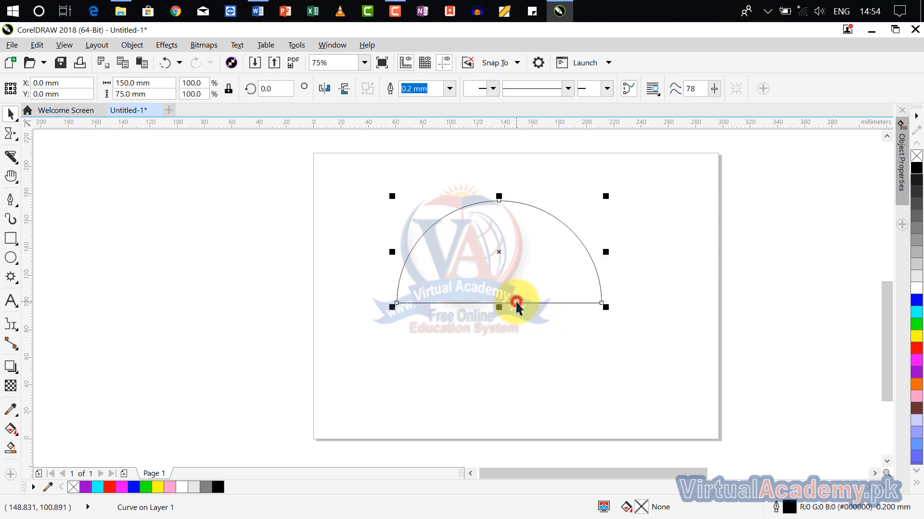
scroll(515, 301, up, 2)
right_click(514, 308)
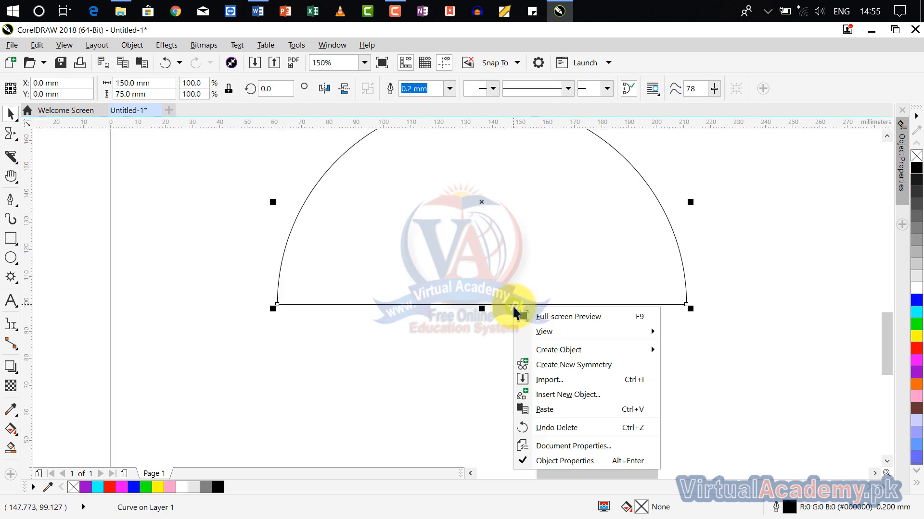
click(509, 307)
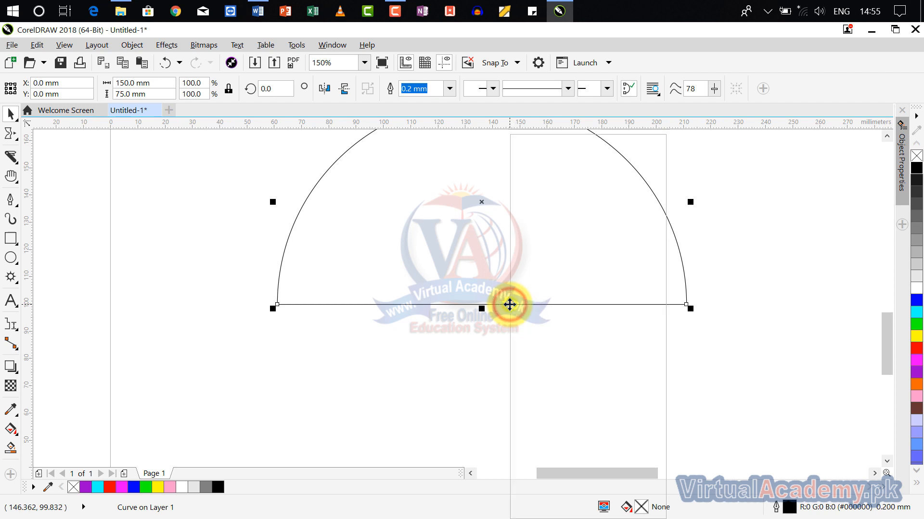
right_click(509, 307)
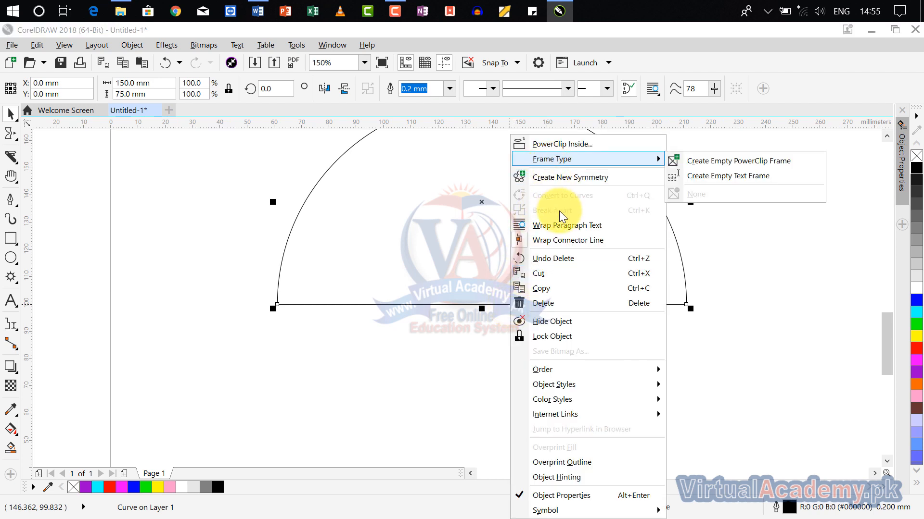
click(12, 136)
Add a node with the Shape tool near the middle of the half circle's straight edge
click(13, 135)
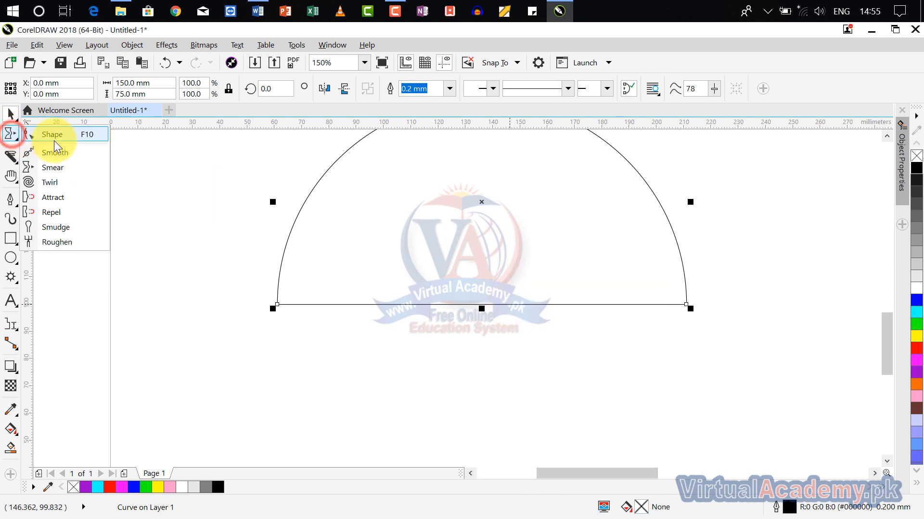
click(64, 140)
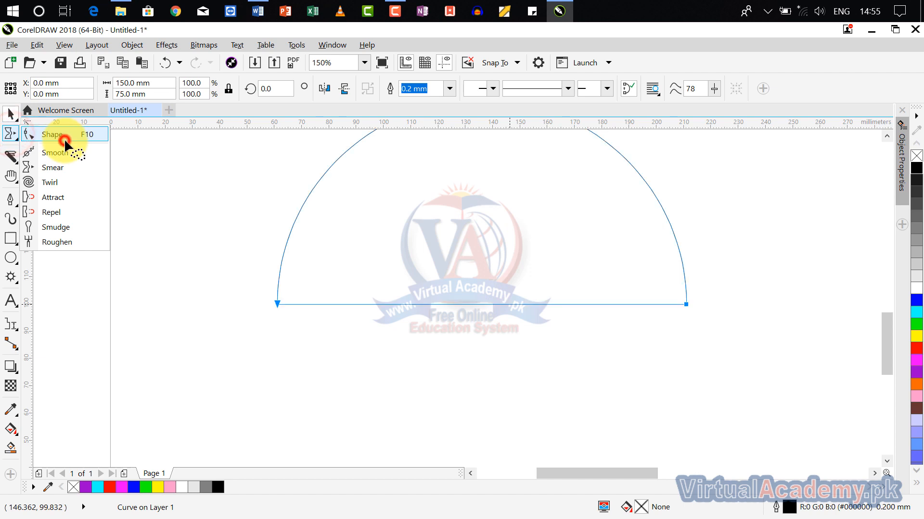
double_click(484, 304)
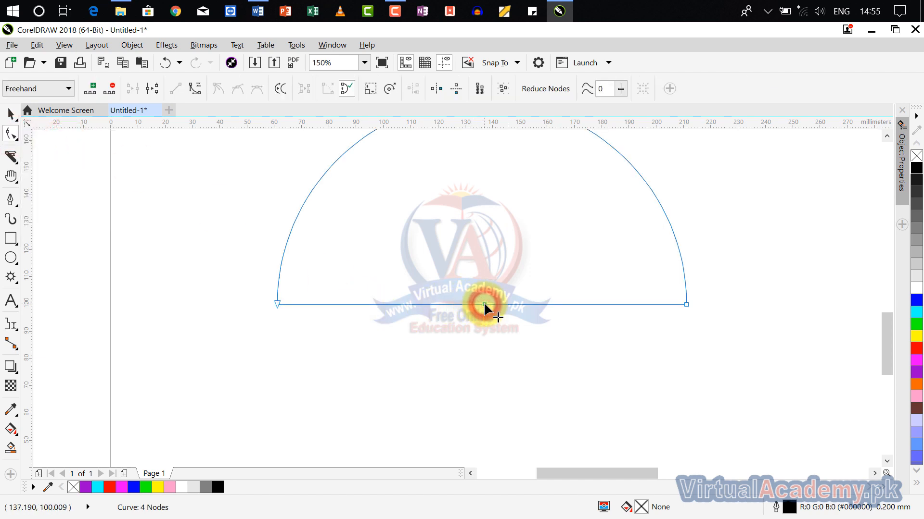
Convert the segment right of the middle node to a curve and bend it upward into an arch
right_click(562, 303)
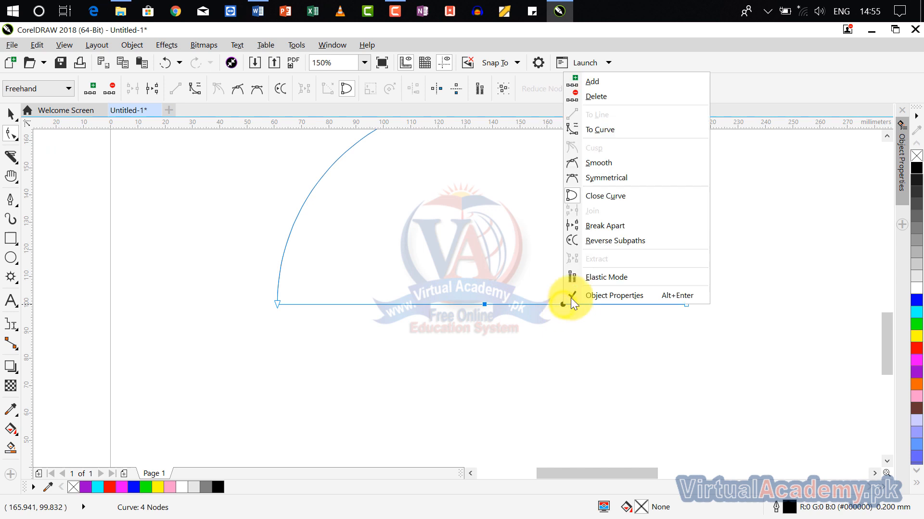
click(612, 135)
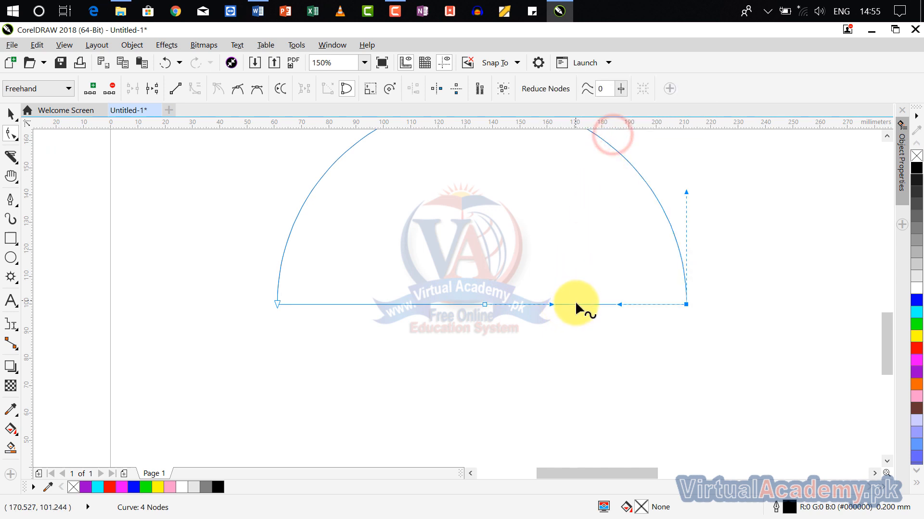
drag(575, 301, 576, 276)
Convert the segment left of the middle node to a curve, bend it downward and deselect the shape
right_click(388, 303)
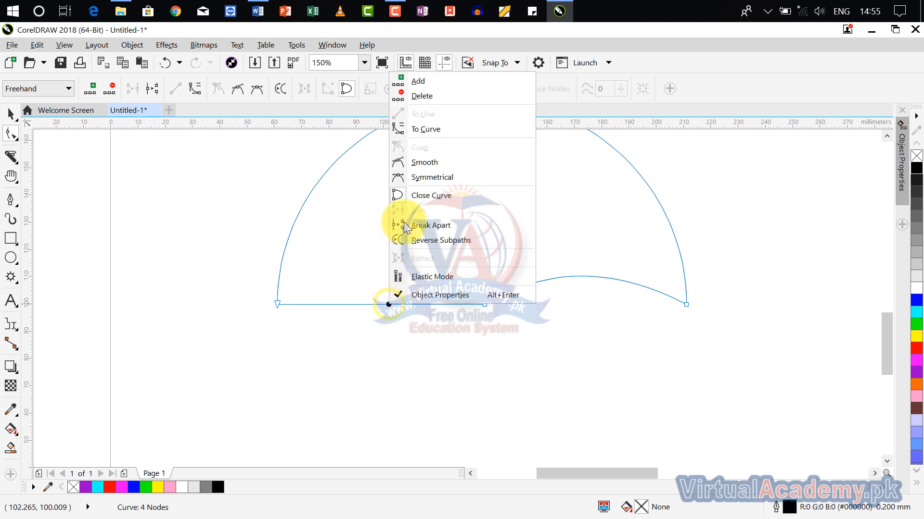
click(412, 132)
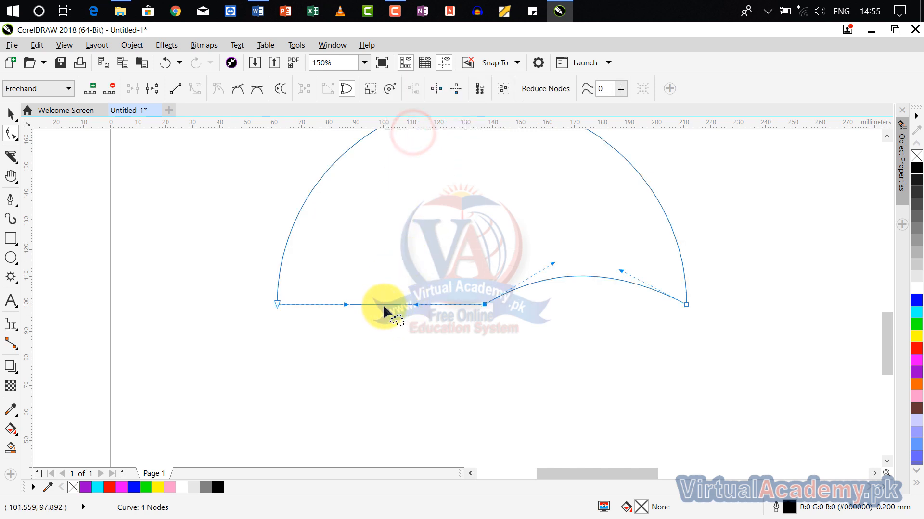
drag(379, 304, 380, 331)
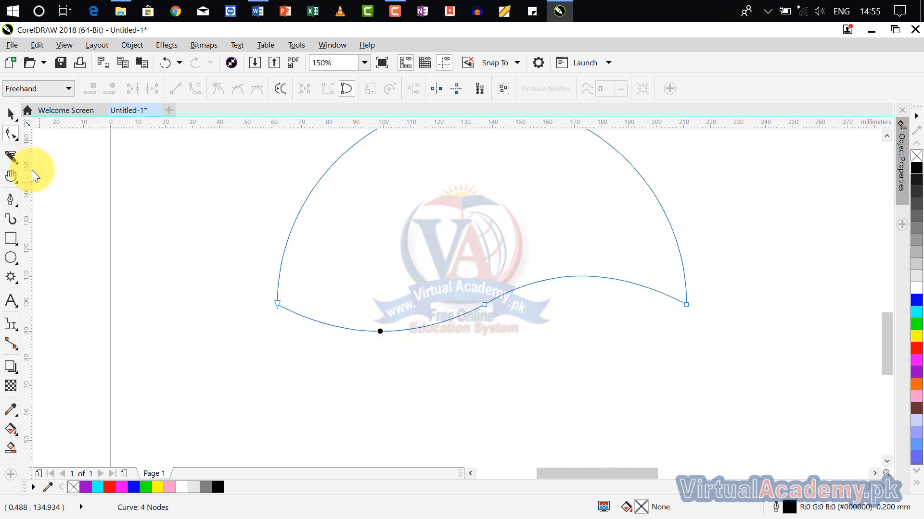
click(11, 114)
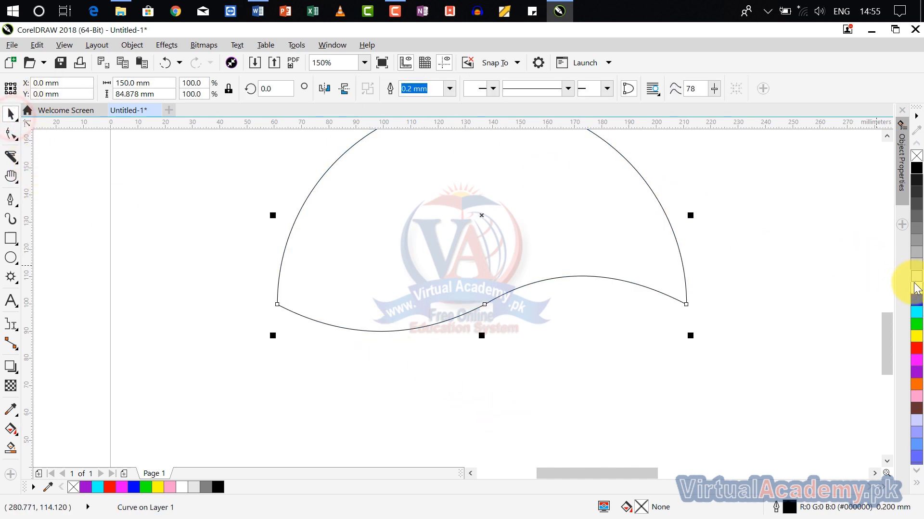
click(873, 279)
scroll(746, 266, down, 1)
drag(747, 266, 617, 308)
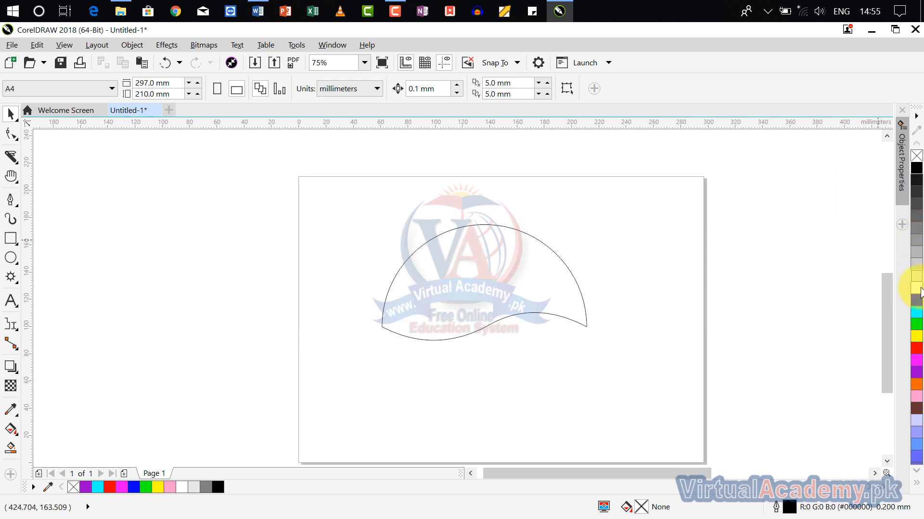
Fill the wavy-edged half circle with the blue shade R44 G0 B220 (#2C00DC) and deselect it
click(577, 284)
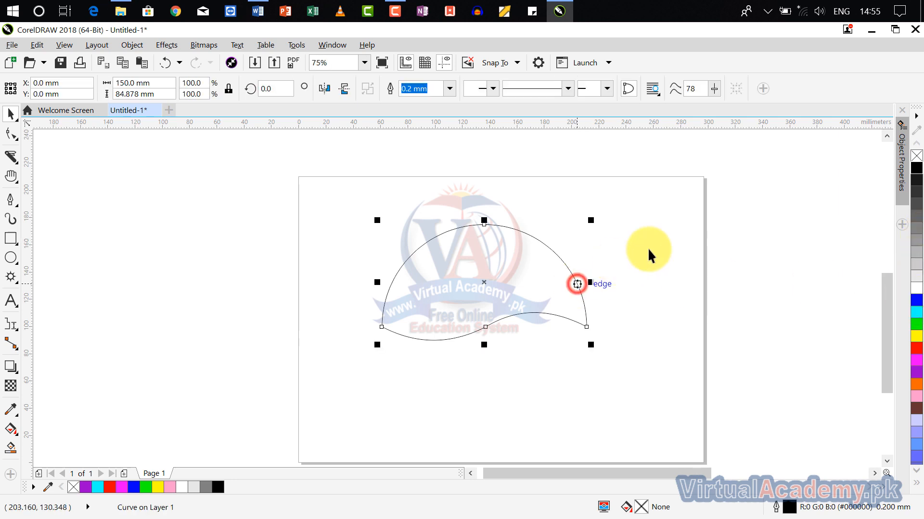
click(914, 301)
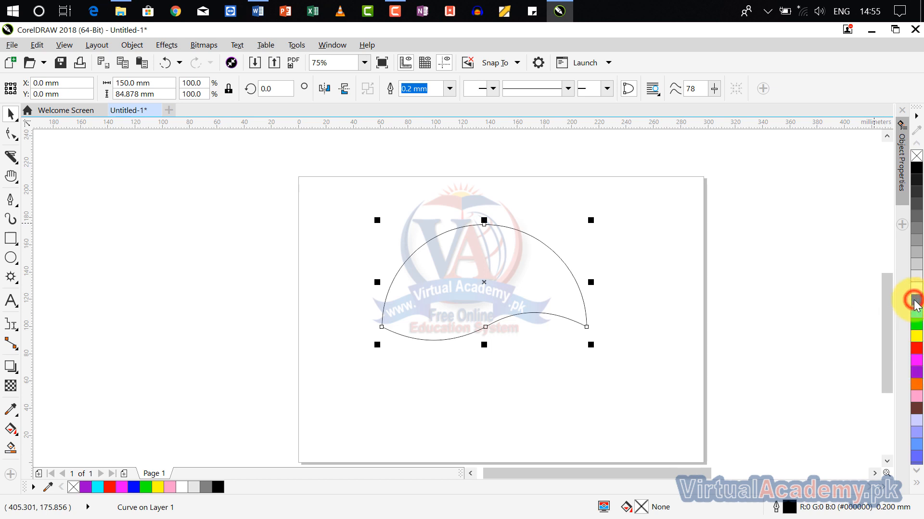
click(760, 291)
click(428, 290)
click(535, 239)
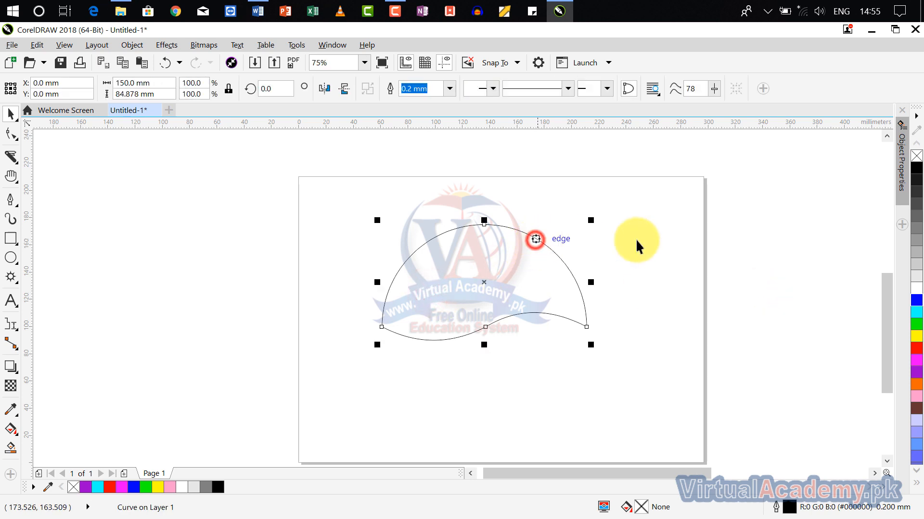
click(916, 301)
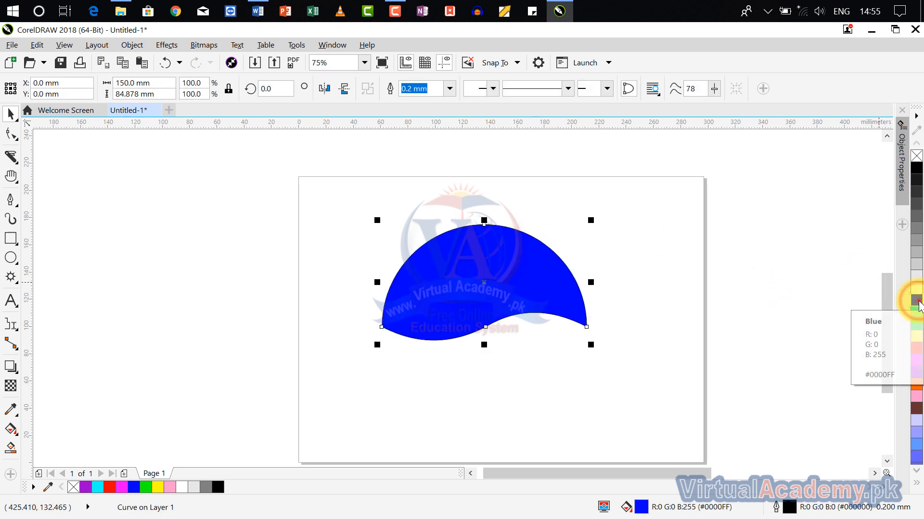
click(918, 301)
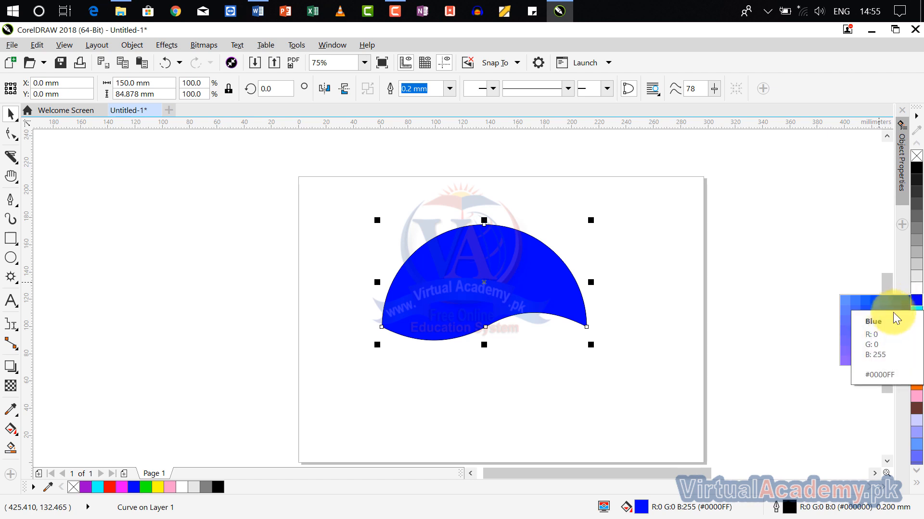
click(882, 347)
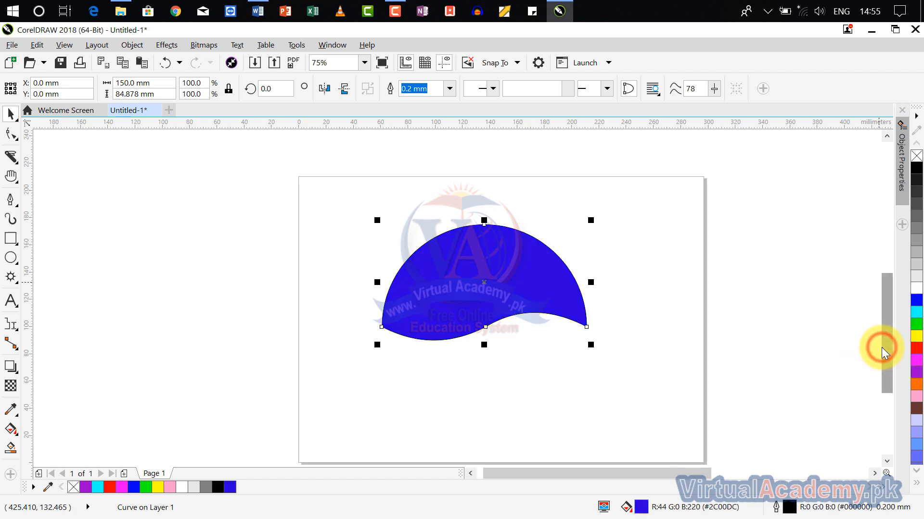
click(632, 261)
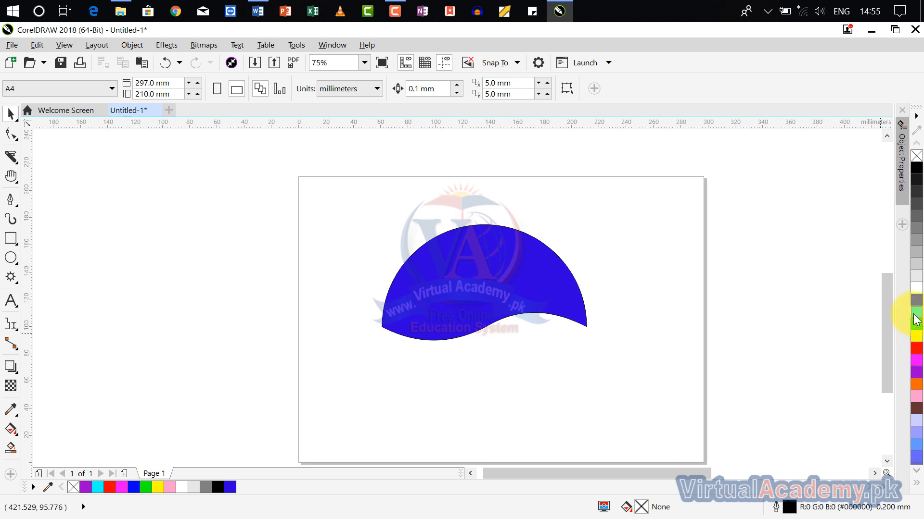
Mirror a copy of the blue shape downward with Free Transform's angle reflection, using a nearly horizontal axis through its lower end points
click(528, 298)
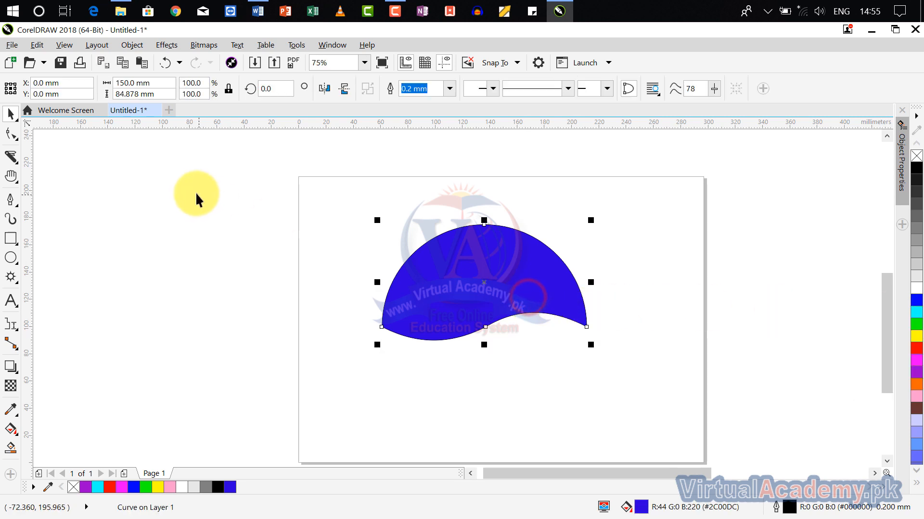
click(10, 116)
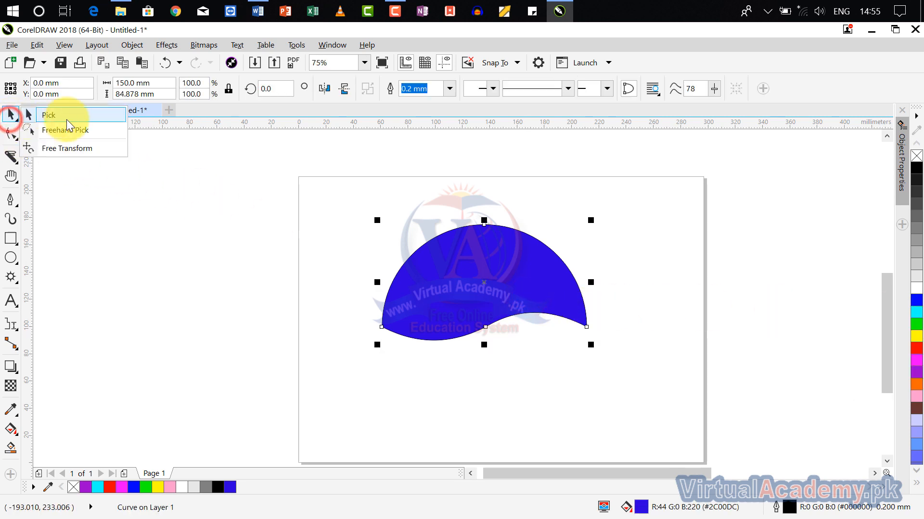
click(87, 148)
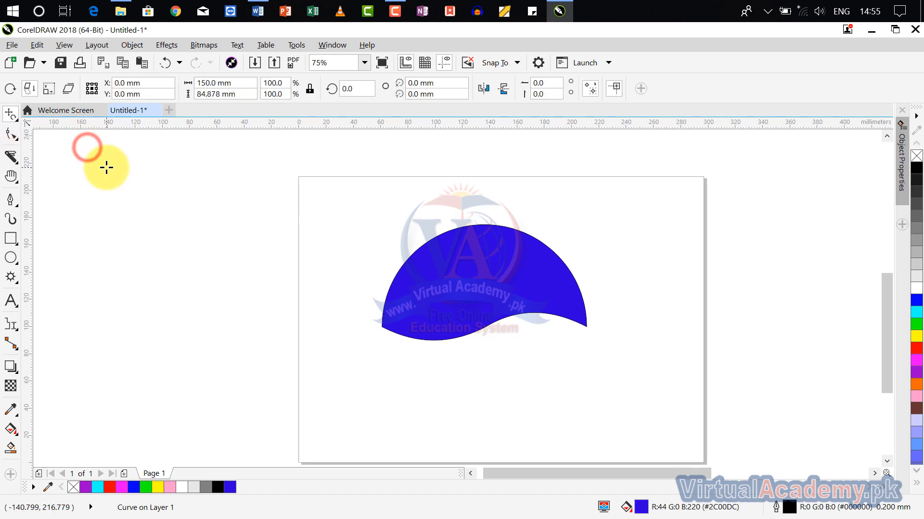
click(28, 88)
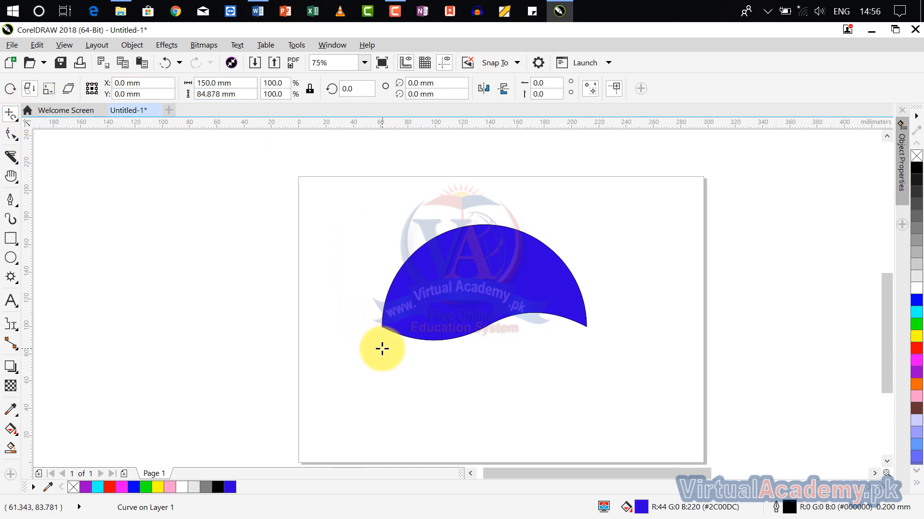
drag(381, 349, 592, 343)
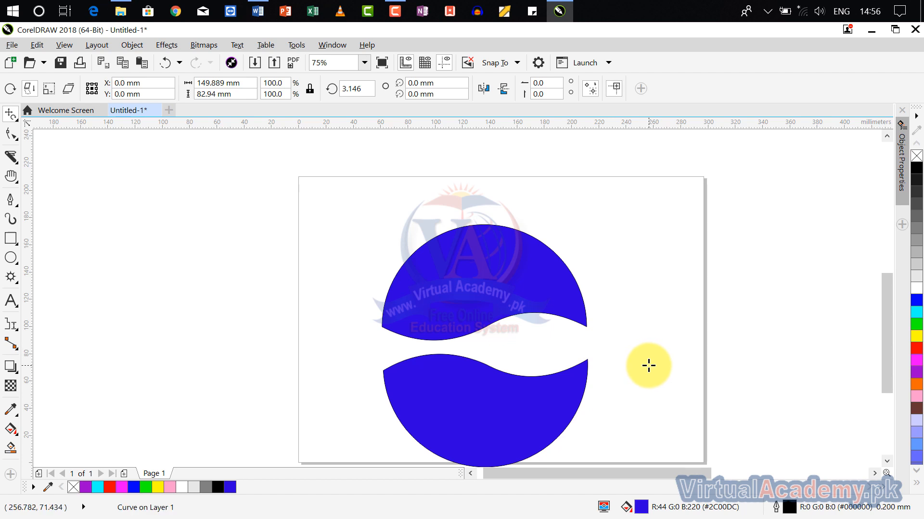
key(ctrl+z)
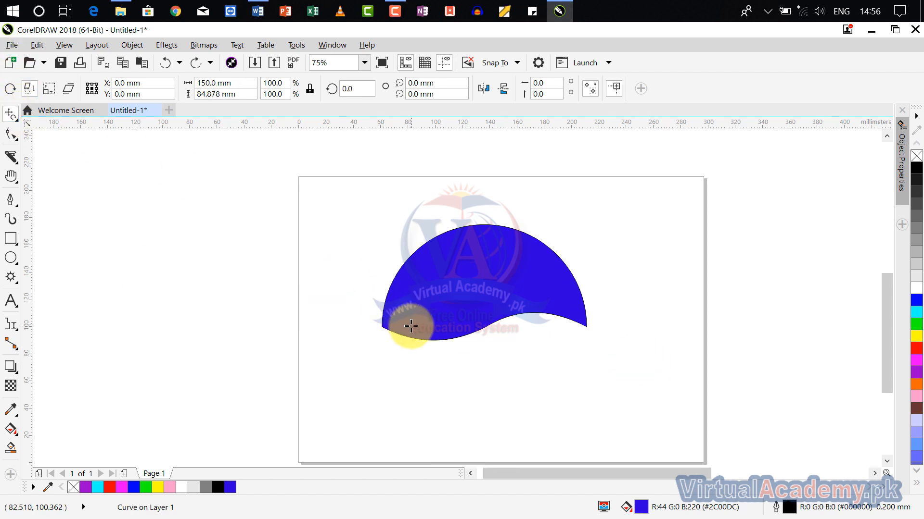
drag(377, 322, 585, 322)
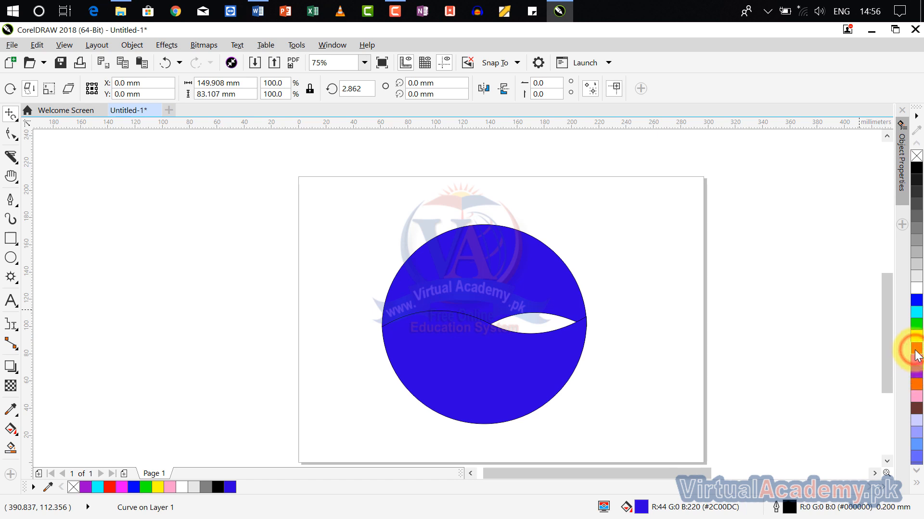
Fill the lower half circle with red R255 G0 B0 and move it down, clear of the blue half
click(915, 351)
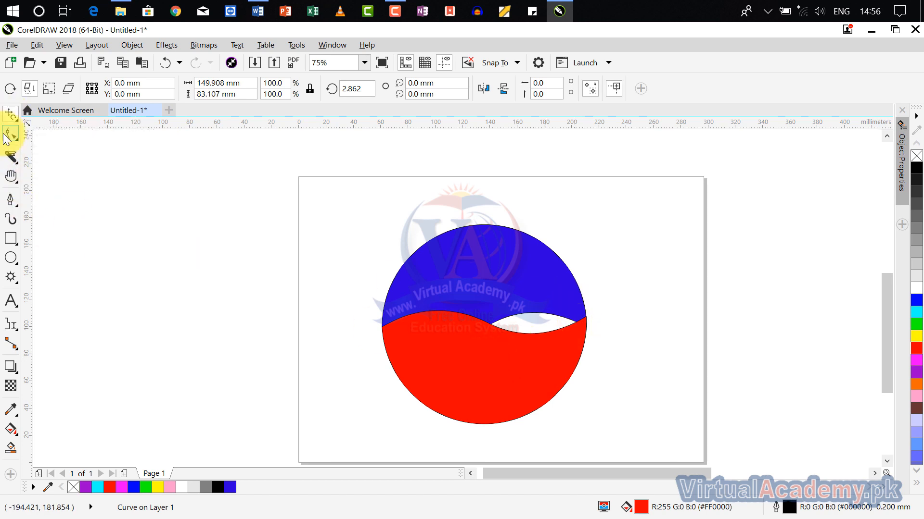
click(7, 119)
click(36, 117)
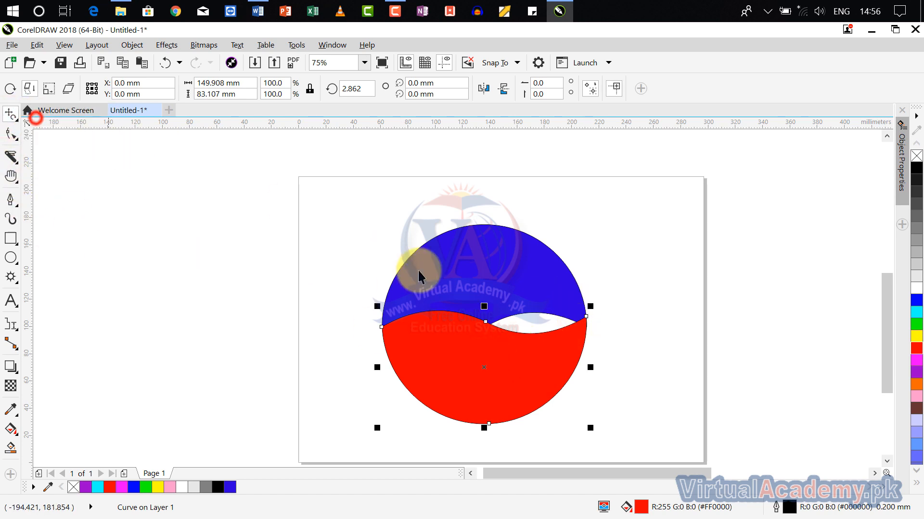
drag(513, 378, 521, 409)
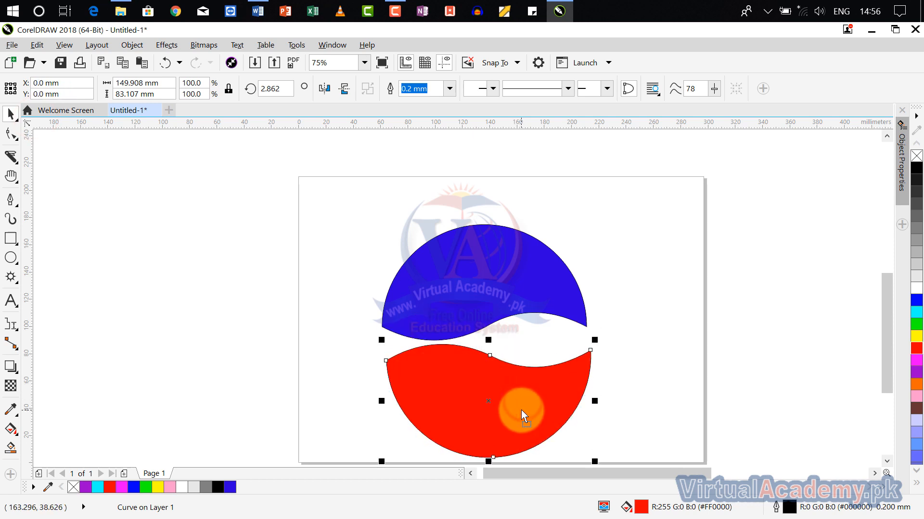
Mirror the red half circle horizontally so its wavy edge follows the blue half's wave
click(9, 122)
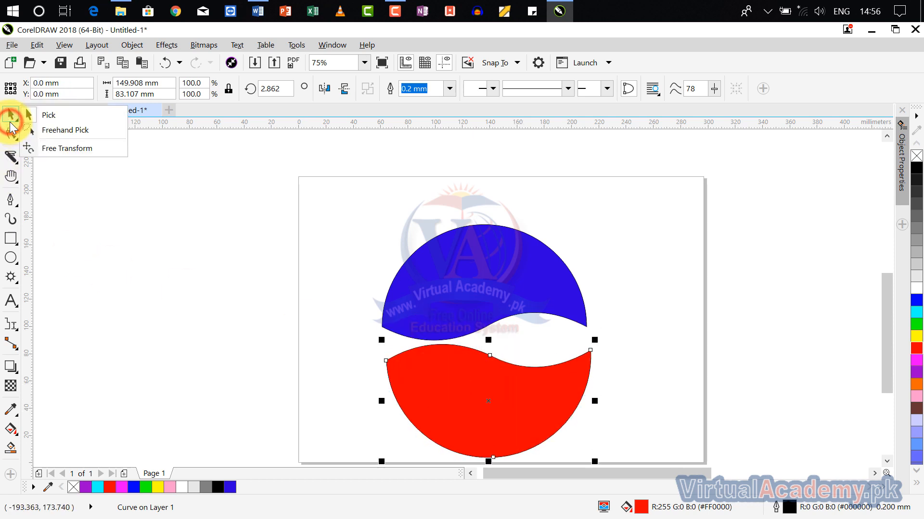
click(55, 144)
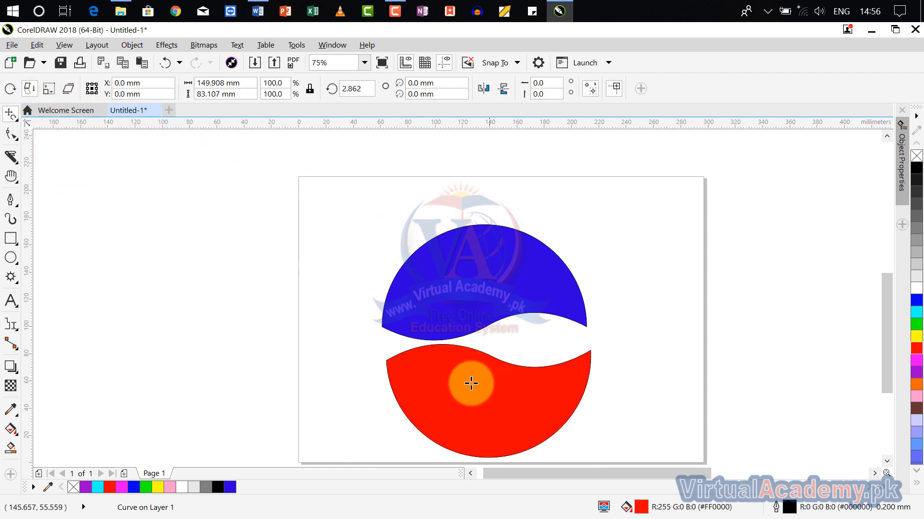
click(503, 87)
click(489, 85)
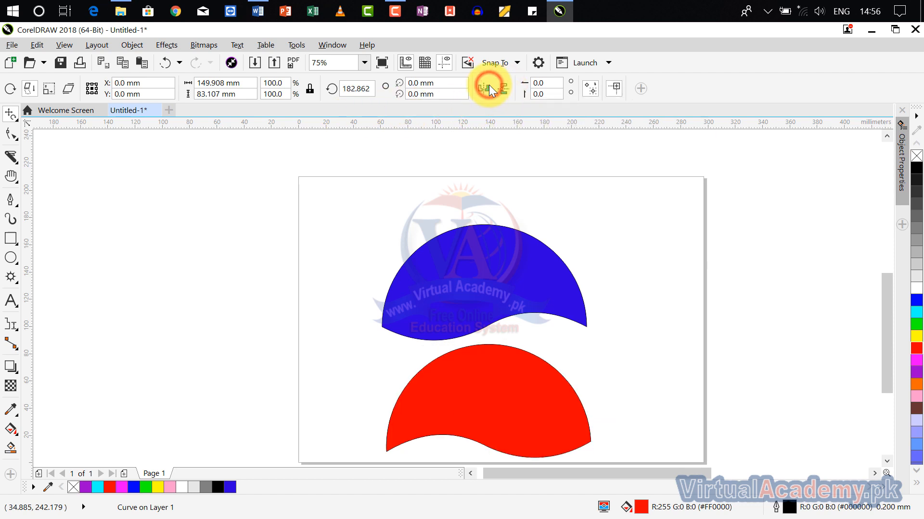
click(500, 87)
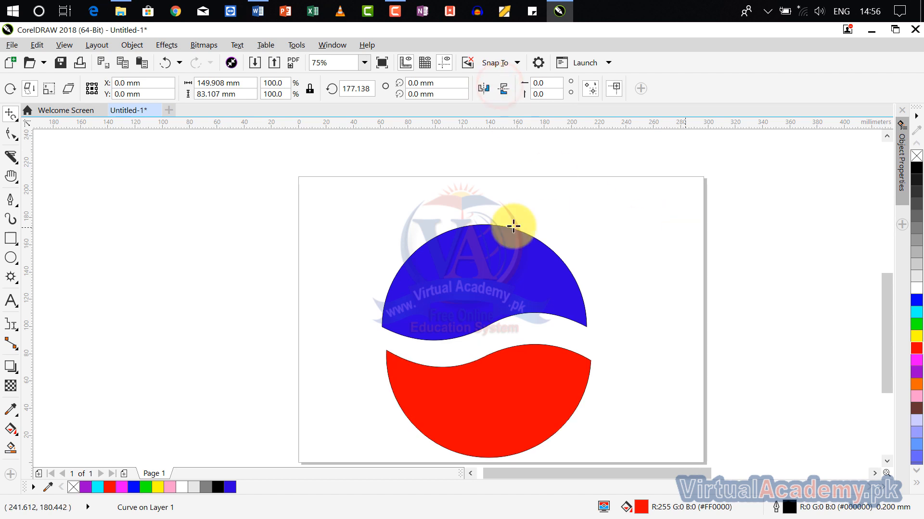
Move the red half circle up and align it under the blue half, leaving a narrow wavy gap between them
click(10, 114)
click(30, 113)
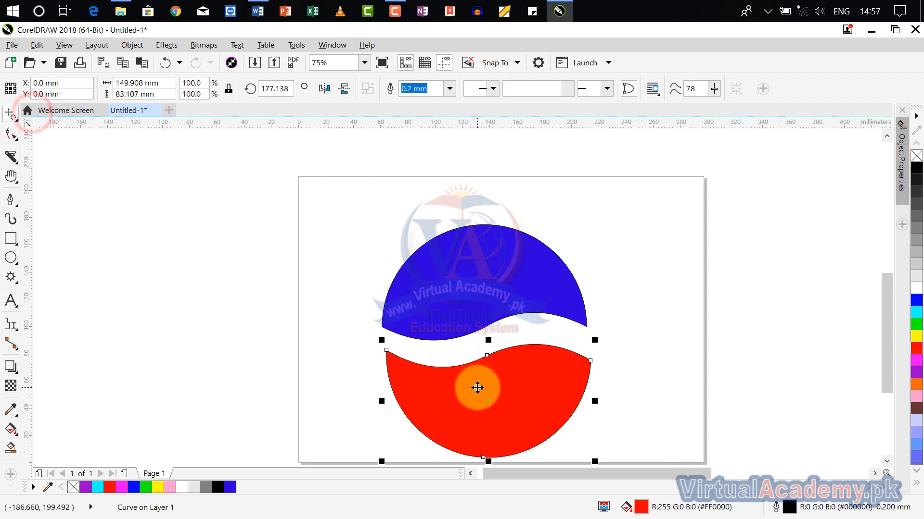
drag(477, 388, 474, 373)
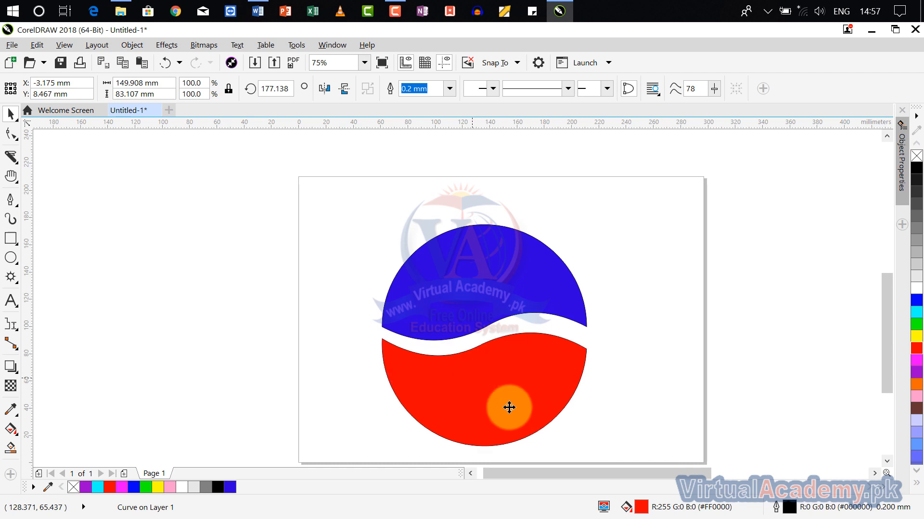
click(639, 370)
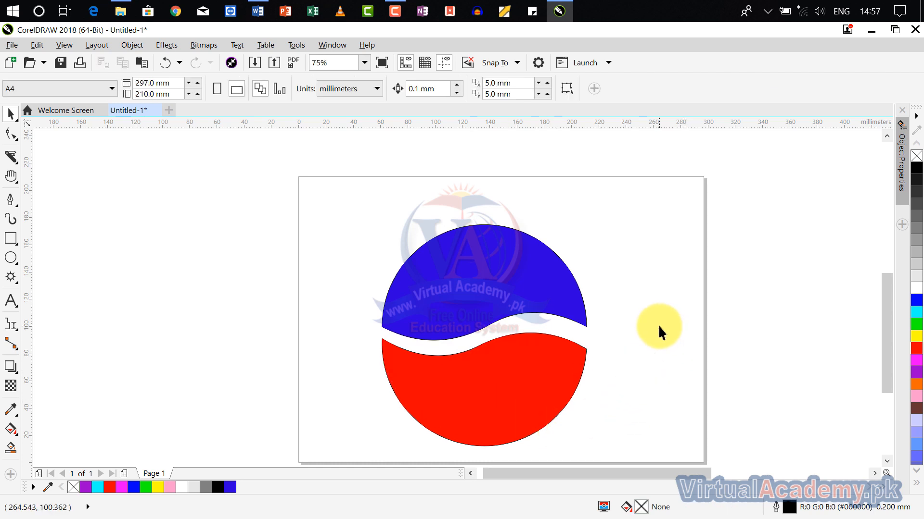
Nudge the red half circle slightly upward in 0.1 mm increments to narrow the white gap, and deselect it
scroll(658, 325, down, 3)
drag(659, 327, 567, 315)
scroll(503, 331, up, 2)
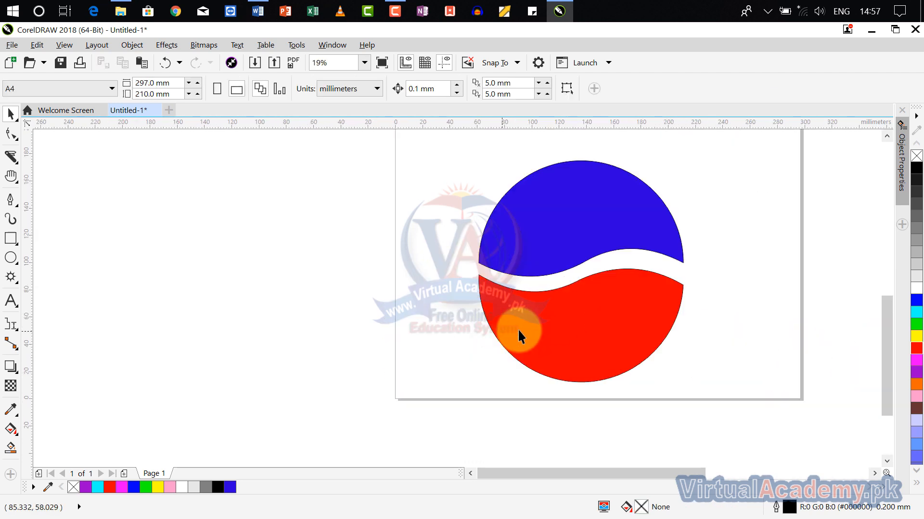
click(552, 334)
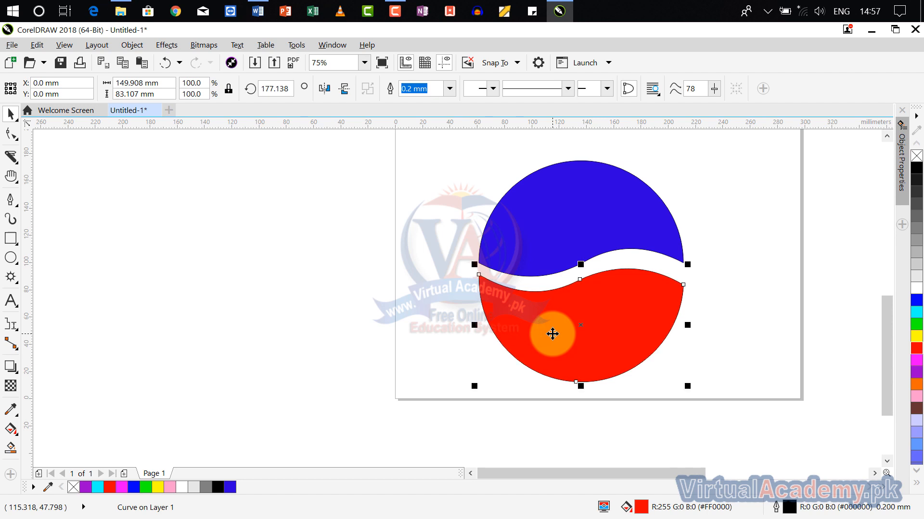
key(Up)
key(Up)
key(Up)
key(Up)
key(Up)
key(Up)
key(Up)
key(Up)
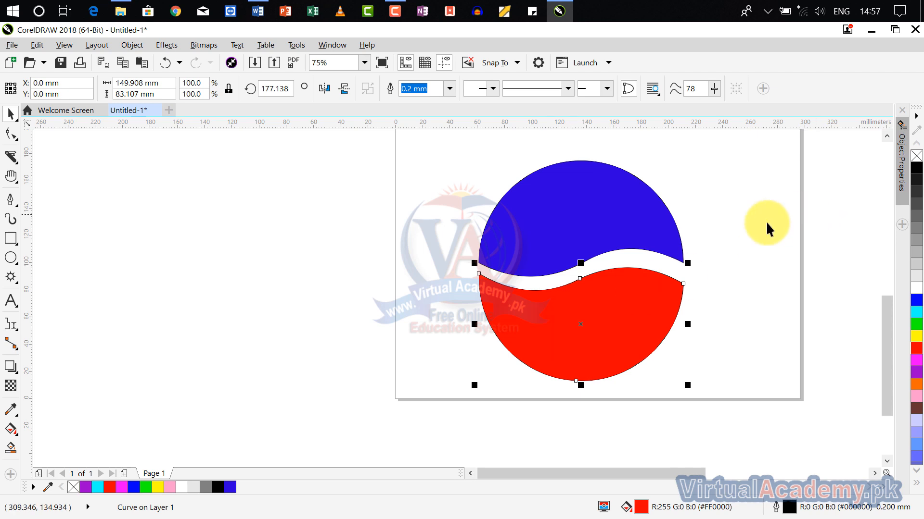
click(726, 224)
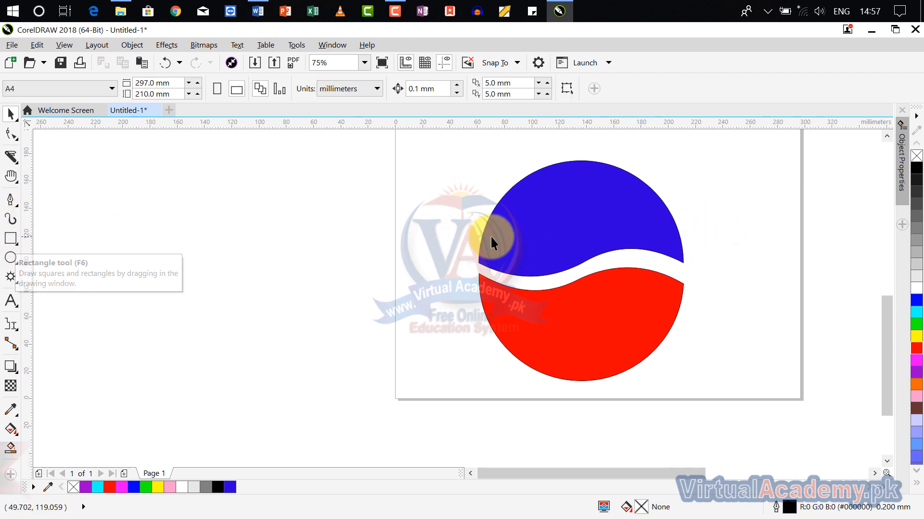
Place a copy of the blue half circle beside the page and scale it down to about 16 mm wide
click(609, 249)
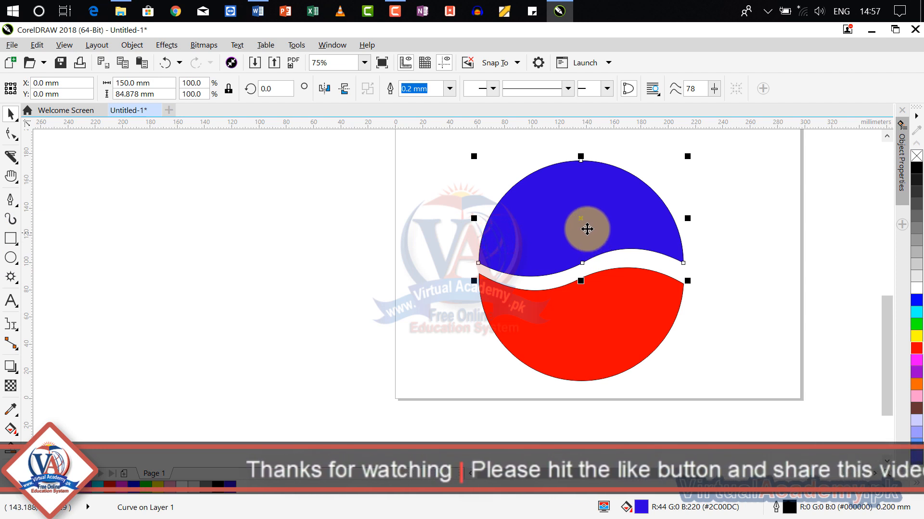
drag(586, 225, 212, 259)
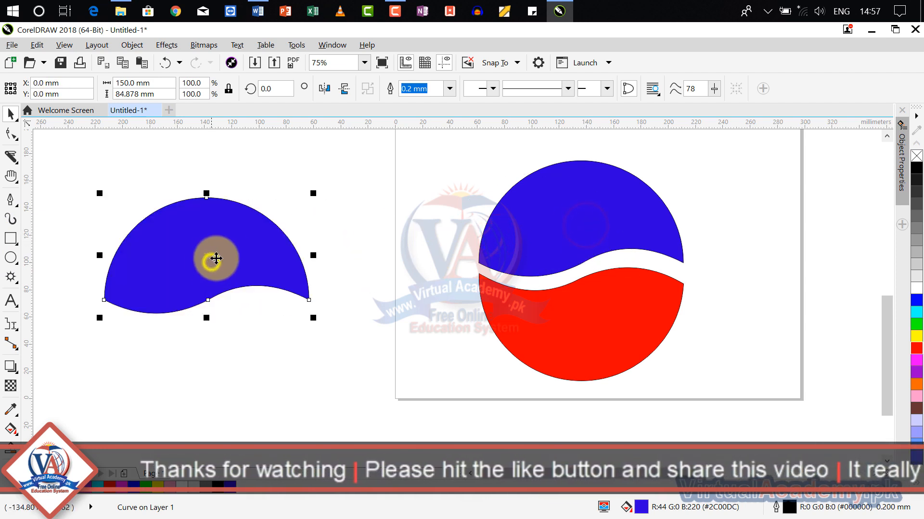
drag(315, 320, 126, 211)
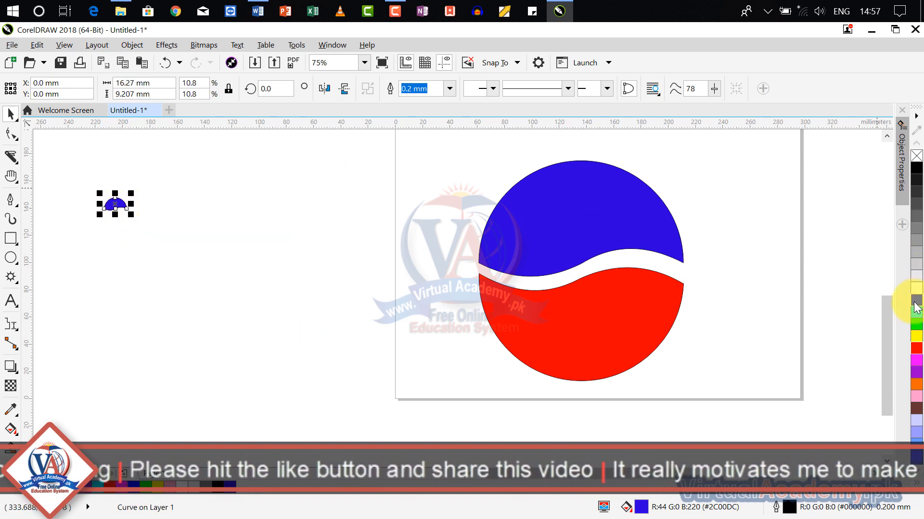
Fill the small copy with white and place it, enlarged to about 38 mm wide, over the left end of the blue half
click(917, 288)
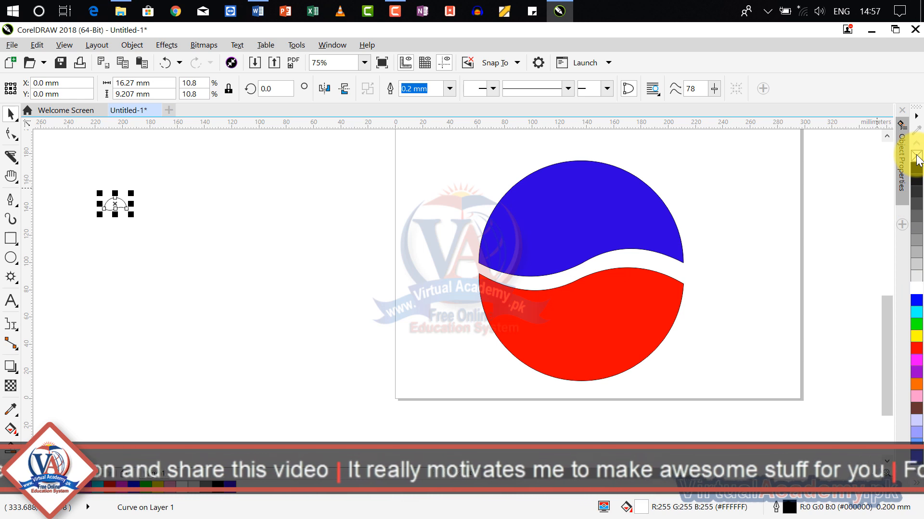
drag(114, 204, 512, 249)
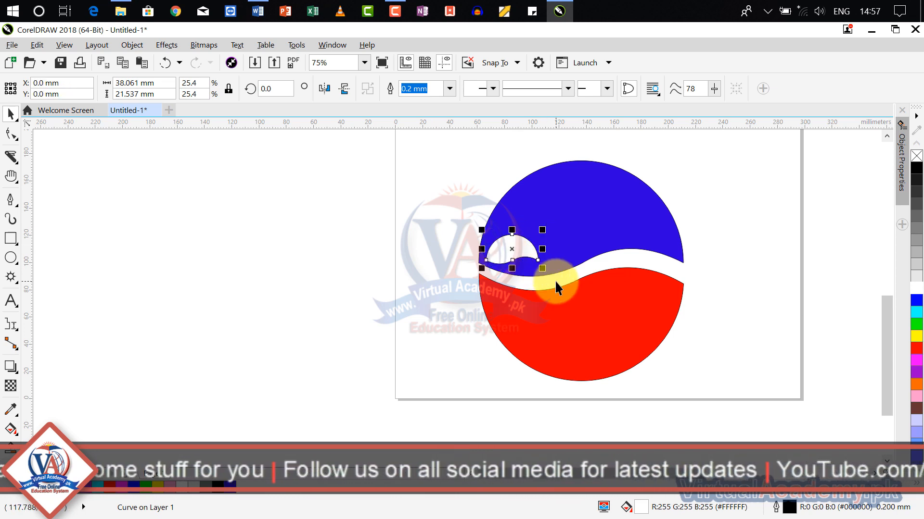
key(ctrl+r)
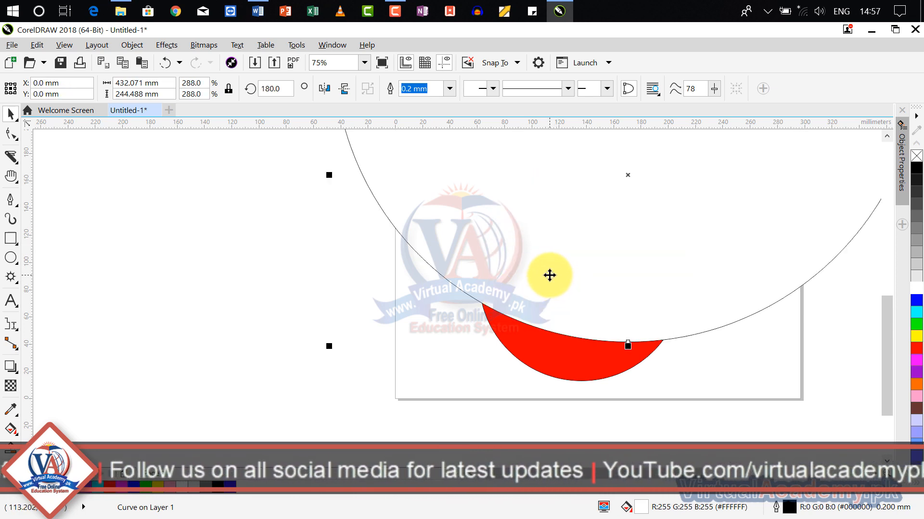
key(ctrl+z)
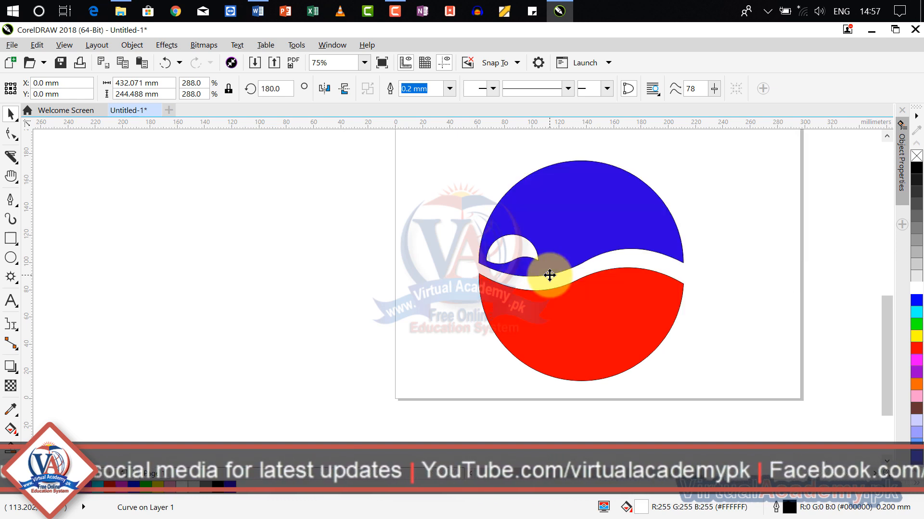
Place three copies of the white shape, one near the red half's left end and one near the right end of each half
drag(516, 249, 516, 308)
right_click(640, 230)
click(737, 235)
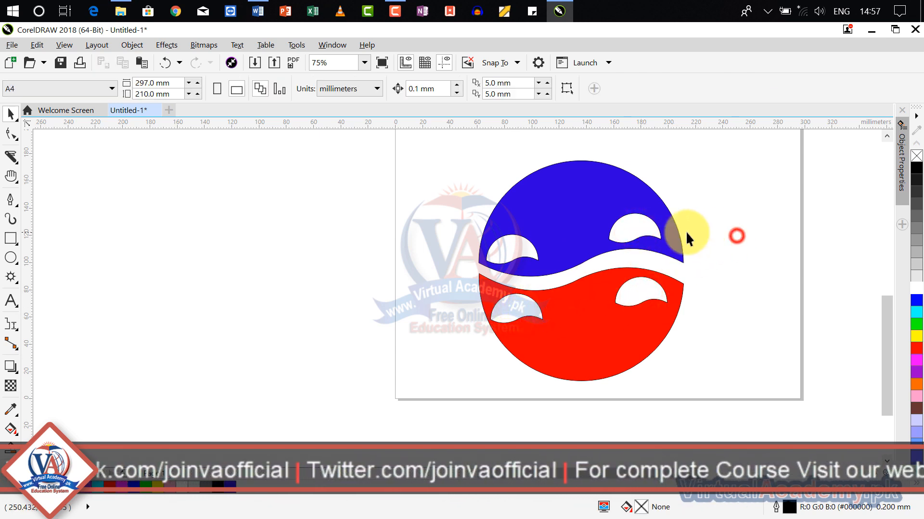
click(634, 227)
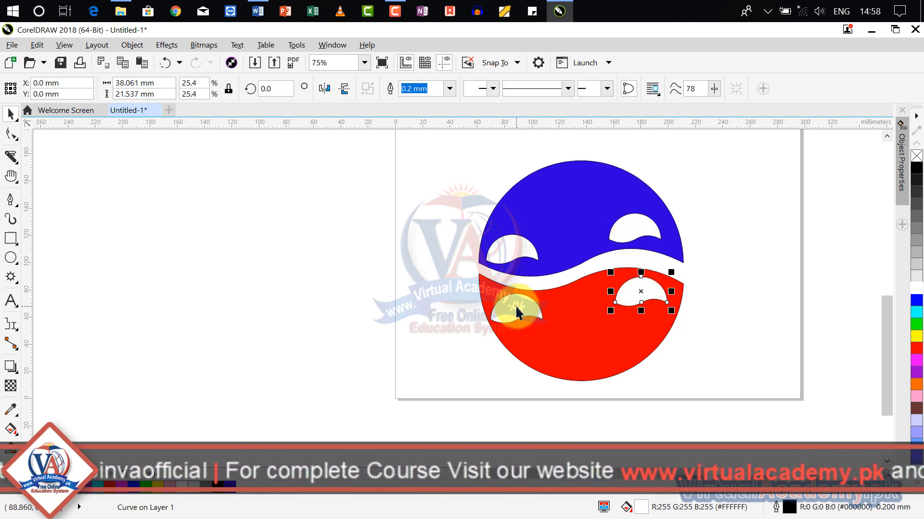
shift+click(517, 313)
shift+click(518, 250)
shift+click(641, 232)
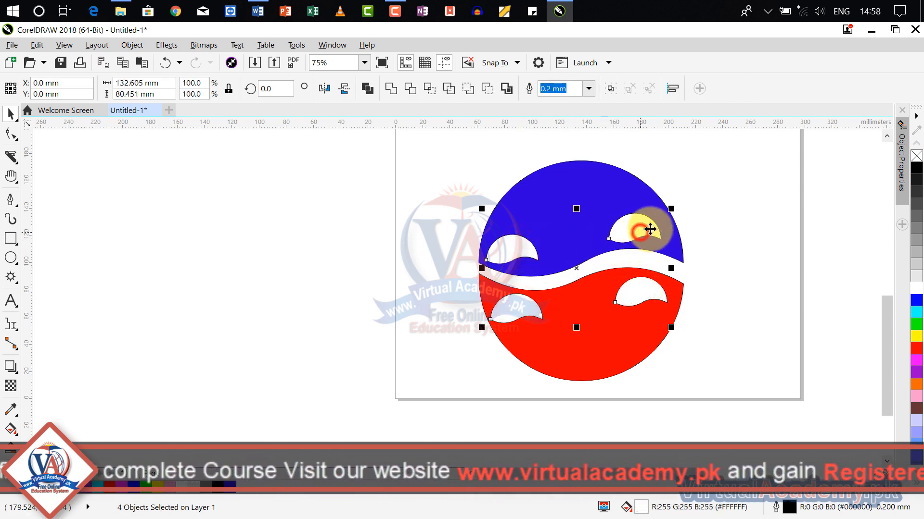
click(749, 219)
Convert the four white shapes together to a 300 dpi RGB Color (24-bit) bitmap with anti-aliasing and a transparent background
click(640, 233)
shift+click(653, 295)
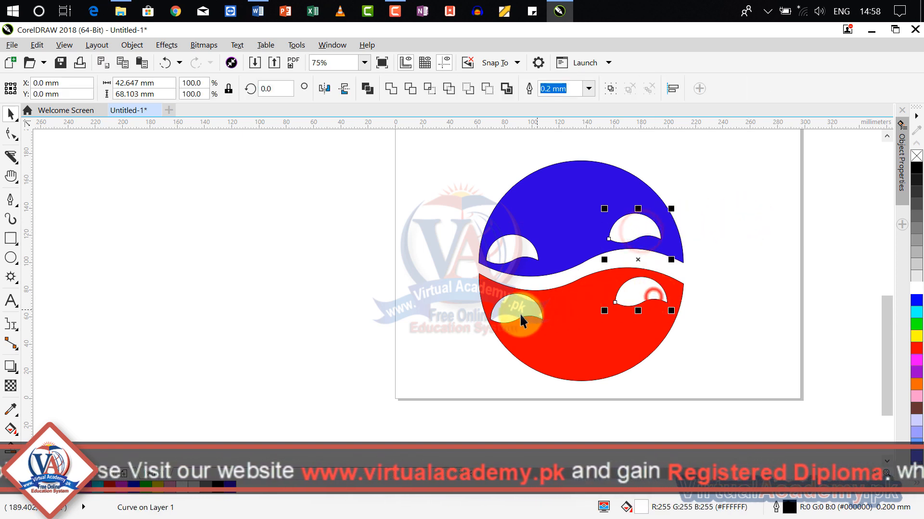
shift+click(521, 320)
shift+click(512, 251)
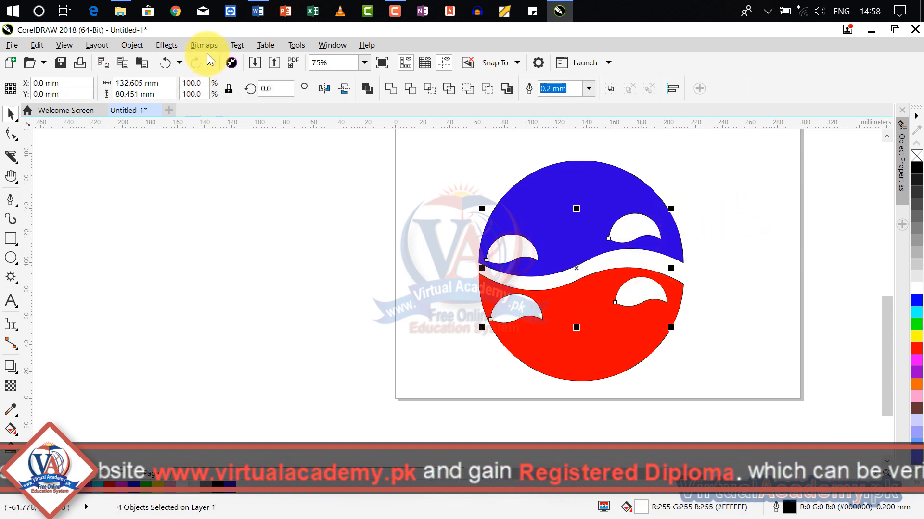
click(171, 49)
mouse_move(202, 46)
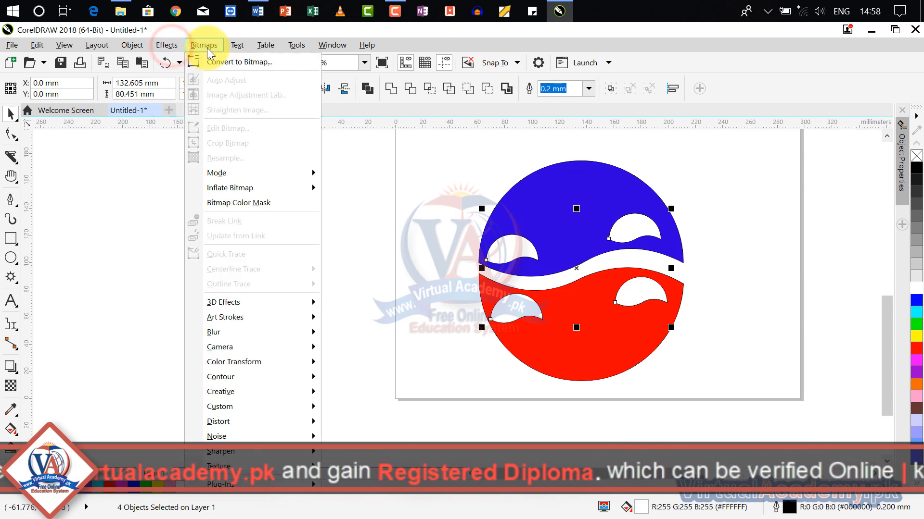
click(215, 63)
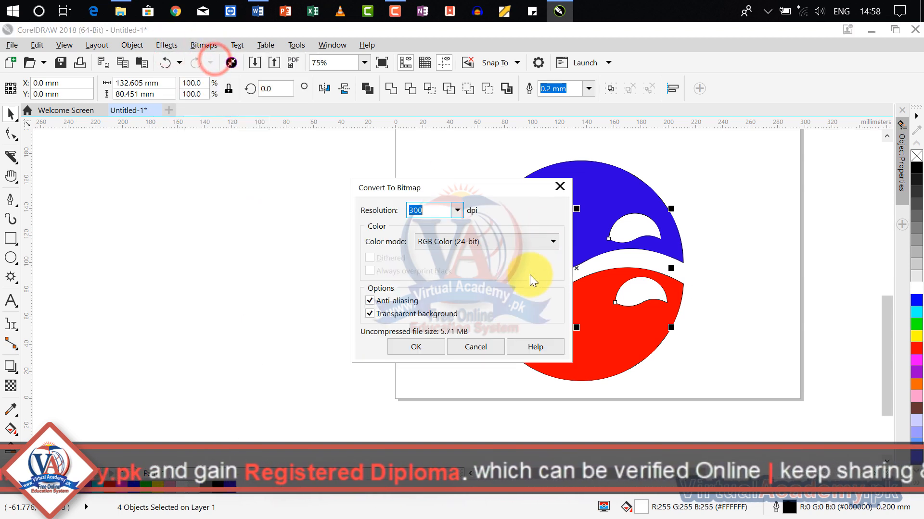
click(418, 347)
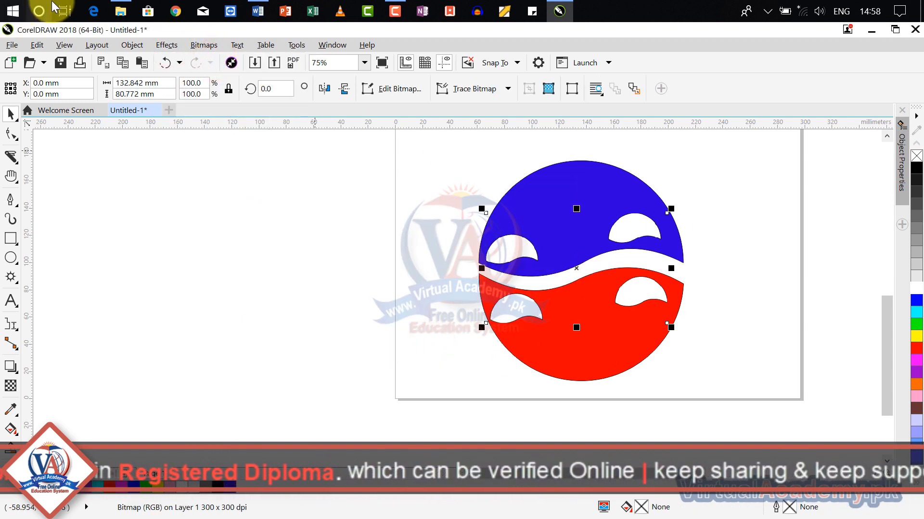
Apply a Gaussian Blur with a radius of 98.1 pixels to the bitmap of white highlights
click(198, 48)
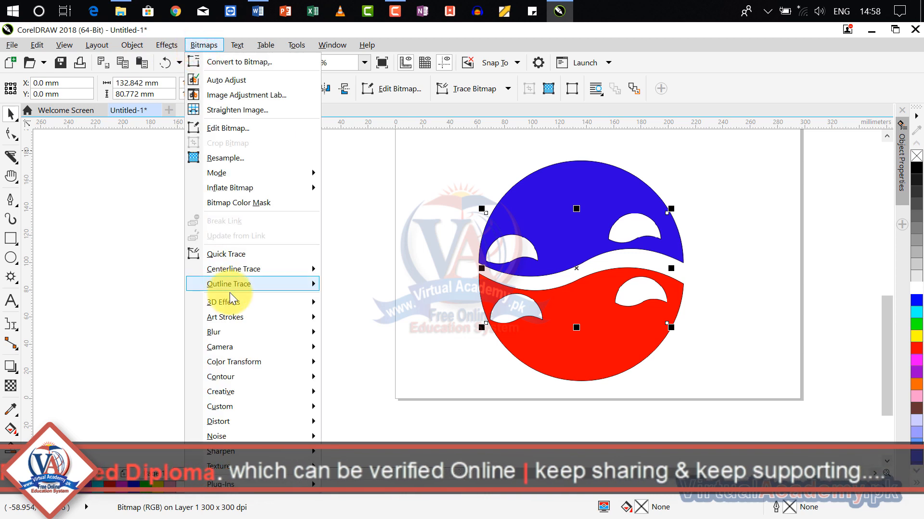
mouse_move(237, 317)
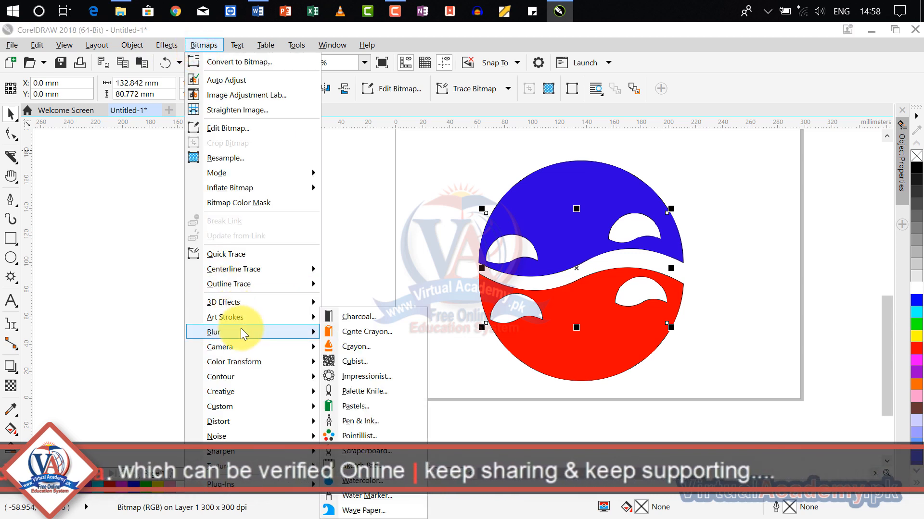
click(373, 349)
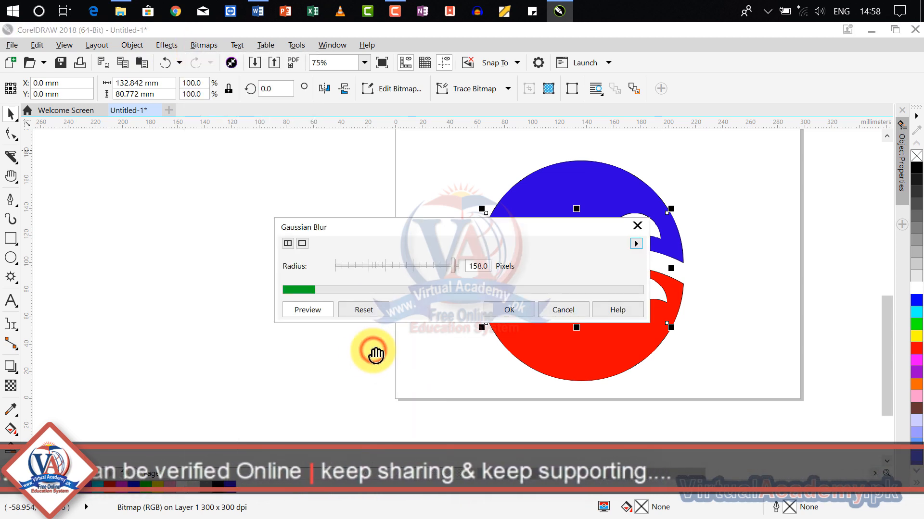
drag(500, 220, 346, 114)
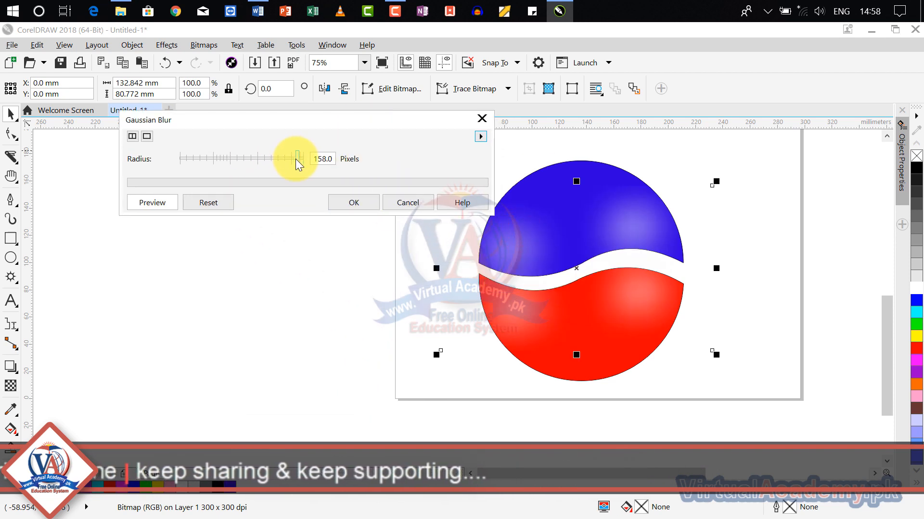
mouse_move(295, 159)
mouse_down()
mouse_move(274, 159)
mouse_move(290, 159)
mouse_up()
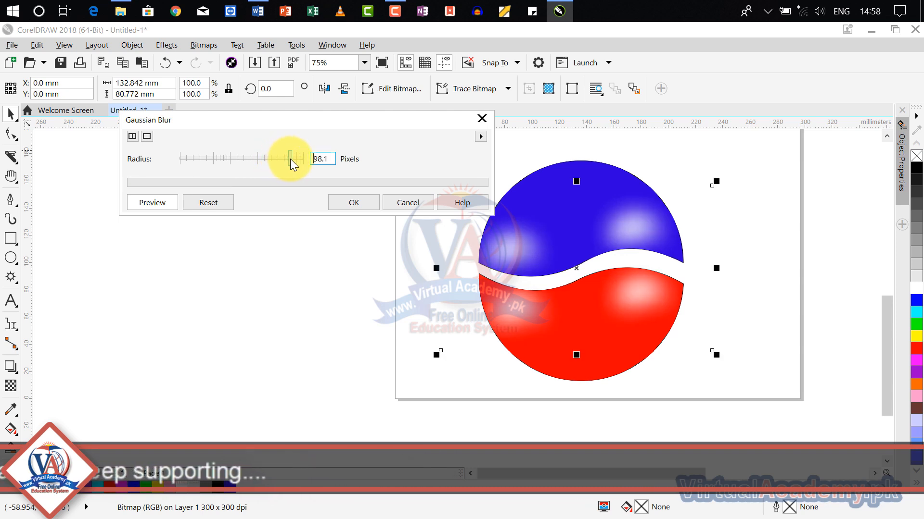
click(359, 204)
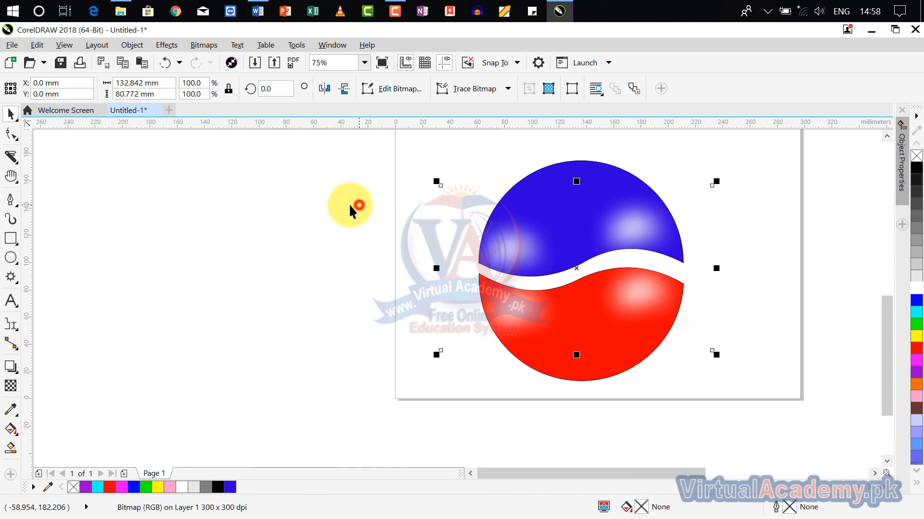
Enlarge the blurred highlights bitmap to about 219 mm wide, then stretch it further from its lower-left corner to spread the highlights toward the emblem's edges
click(843, 243)
click(642, 229)
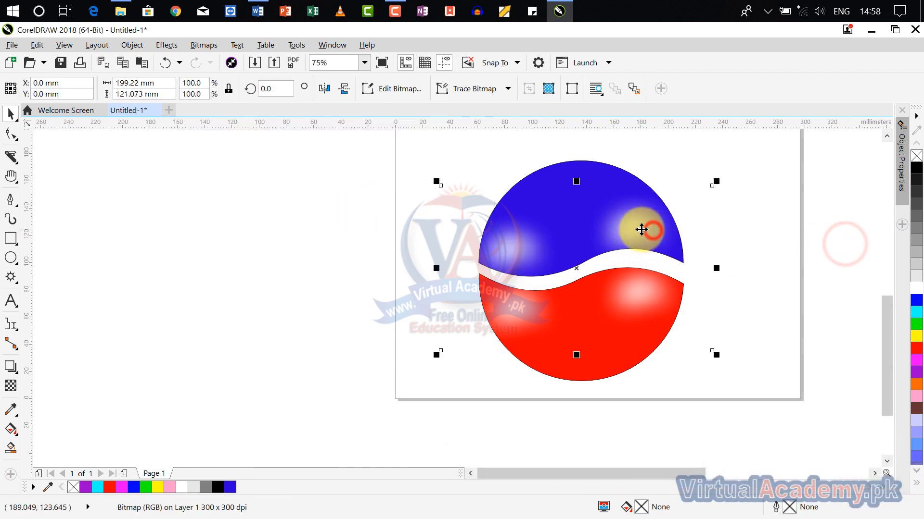
click(629, 225)
click(693, 221)
click(646, 227)
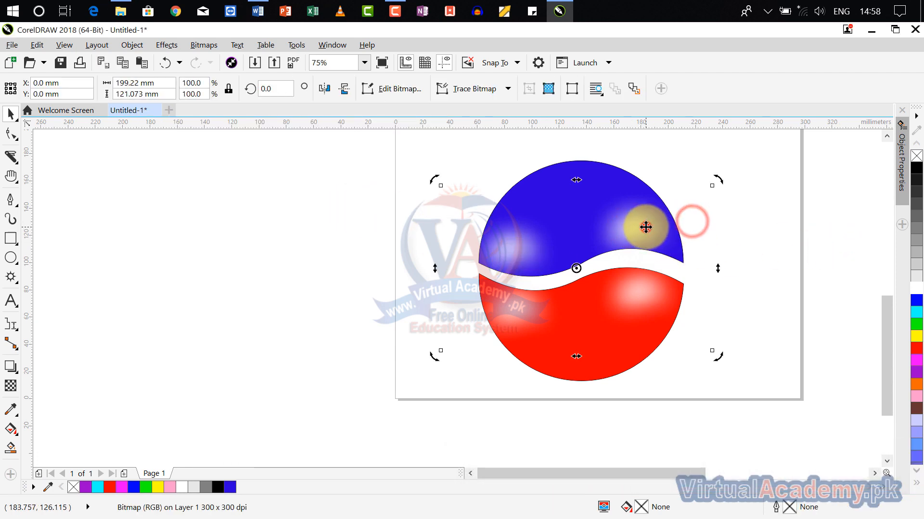
click(784, 227)
click(631, 229)
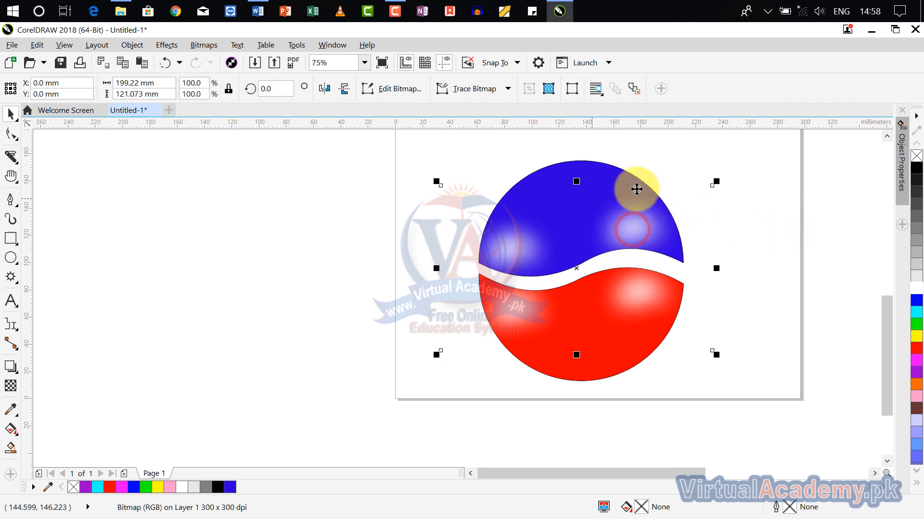
drag(717, 182, 744, 164)
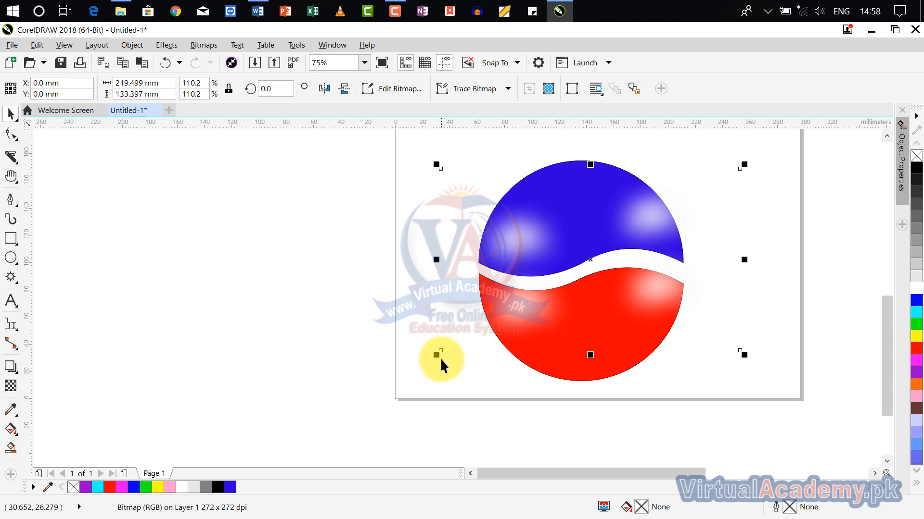
drag(437, 356, 446, 373)
click(804, 286)
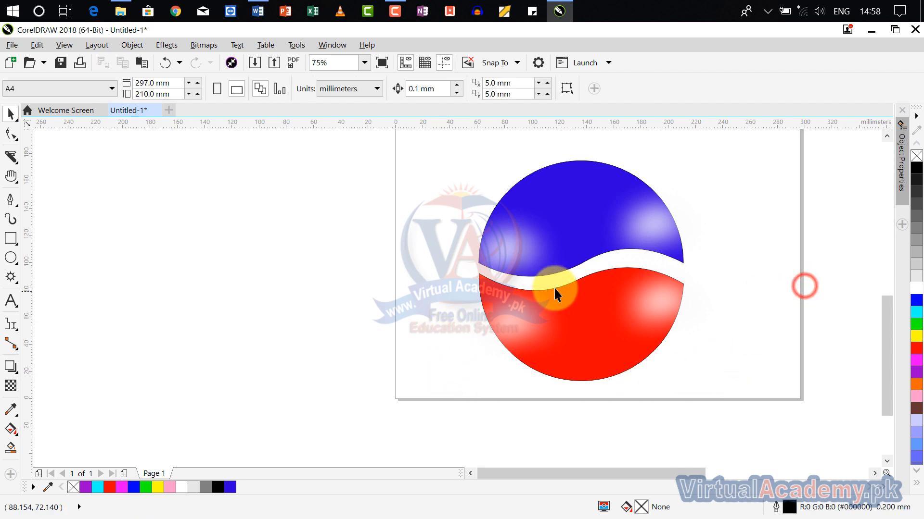
Select the circular emblem, the wireframe box and the cyan radial figure together, leaving out the checkerboard
scroll(554, 288, down, 3)
scroll(598, 292, up, 3)
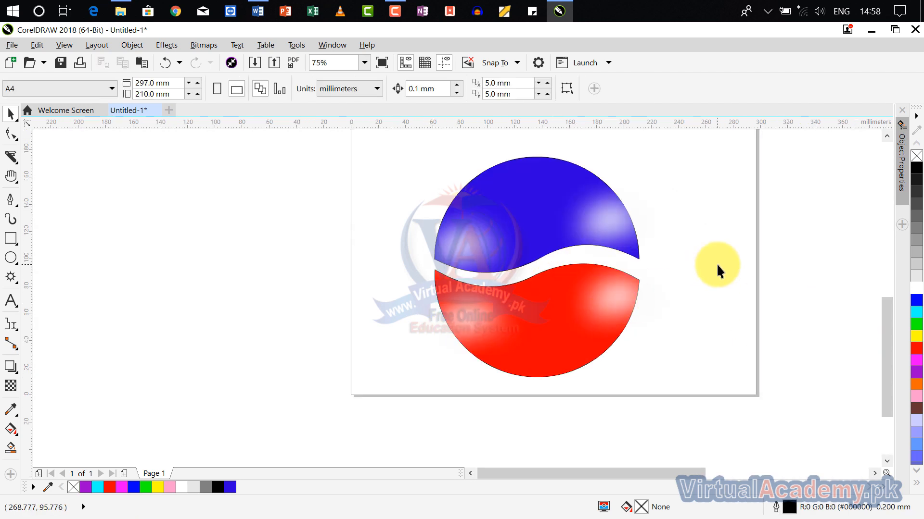
scroll(717, 261, down, 6)
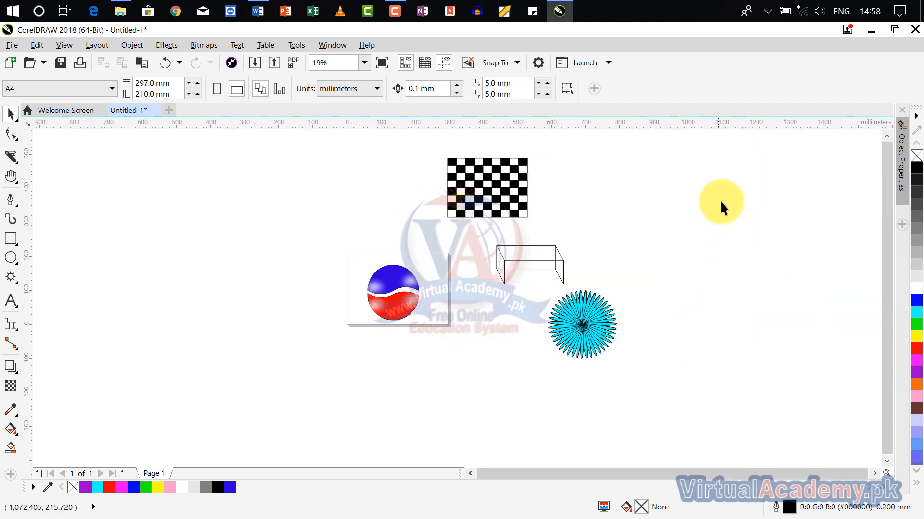
drag(720, 170, 225, 400)
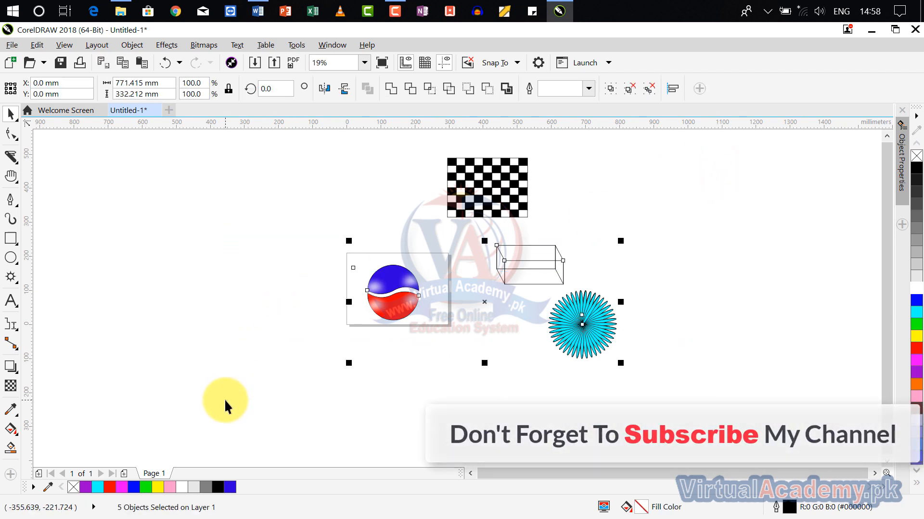